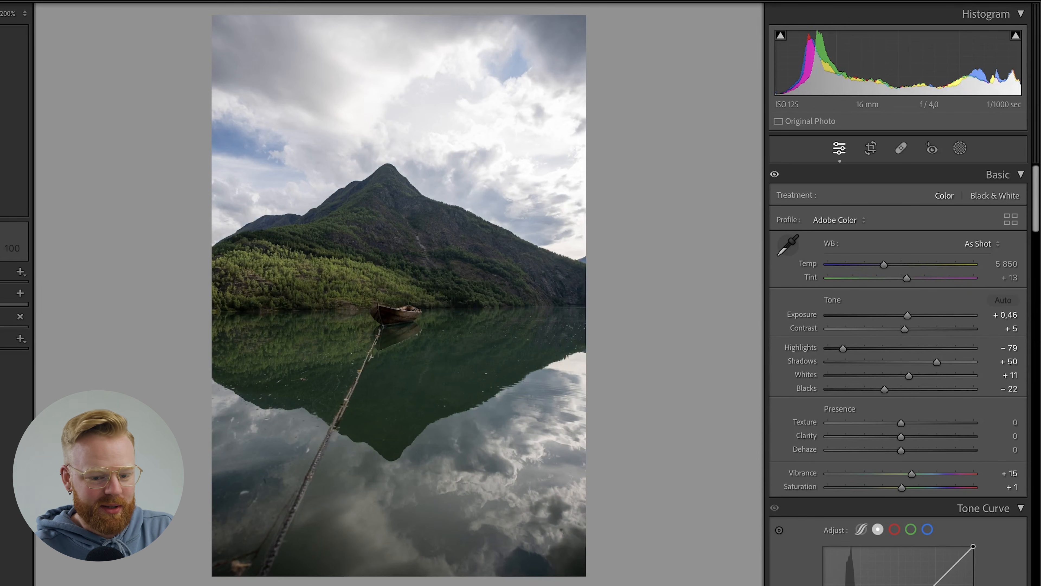
Set the photo's highlights to −90 and its shadows to +55.
{"action": "scroll", "coordinate": [1038, 217], "scroll_direction": "down", "scroll_amount": 2}
{"action": "left_click_drag", "start_coordinate": [843, 316], "coordinate": [839, 319]}
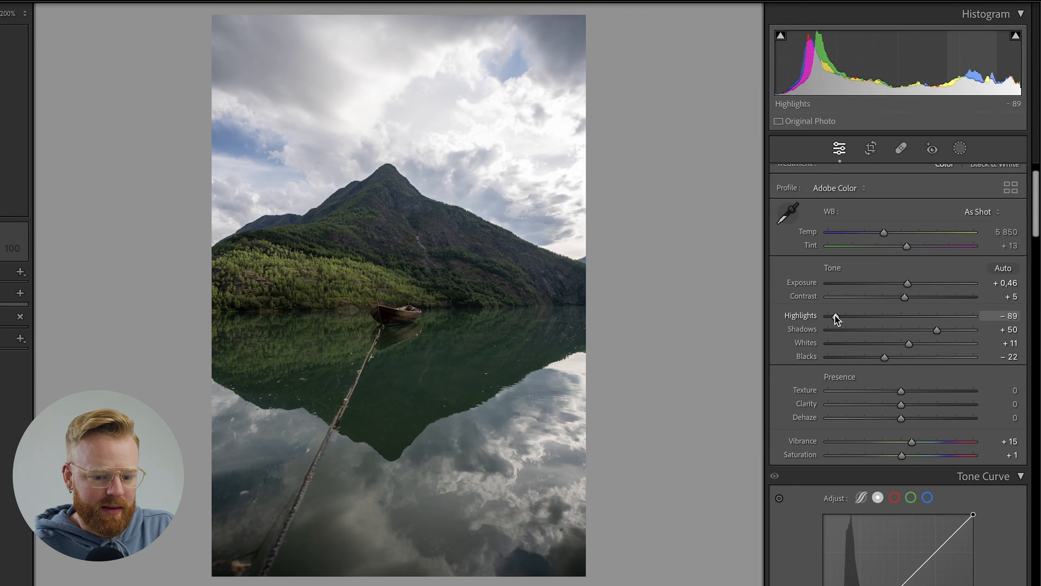
{"action": "left_click_drag", "start_coordinate": [937, 330], "coordinate": [912, 343]}
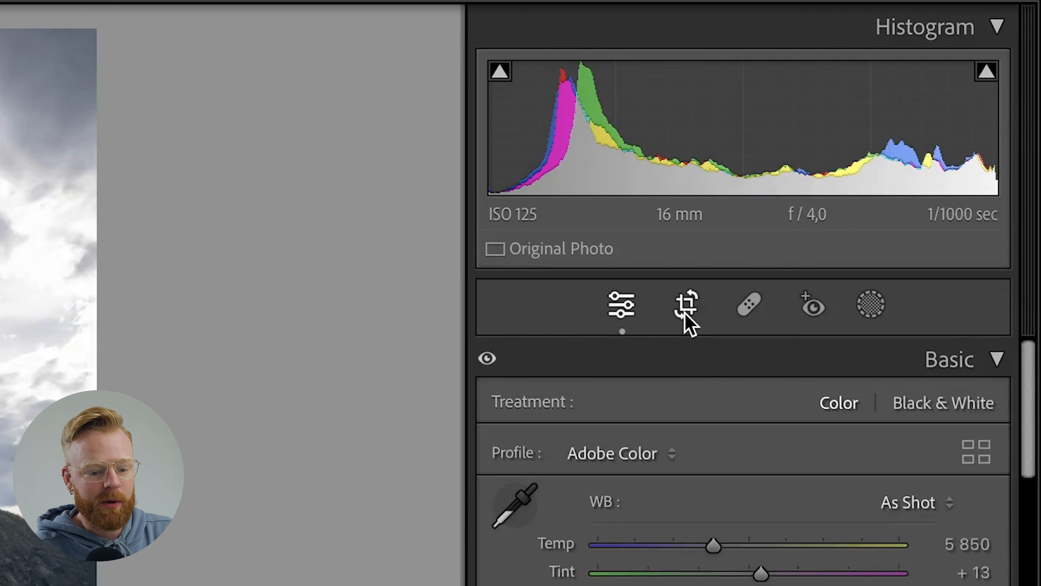
Crop the photo to the 4 x 5 / 8 x 10 aspect ratio.
{"action": "left_click", "coordinate": [684, 313]}
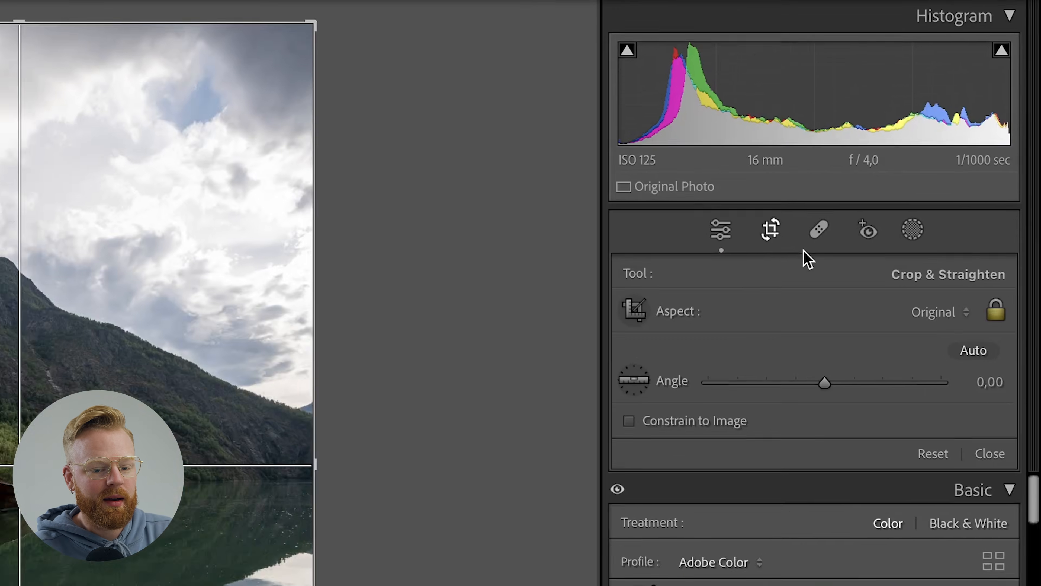
{"action": "left_click", "coordinate": [987, 203]}
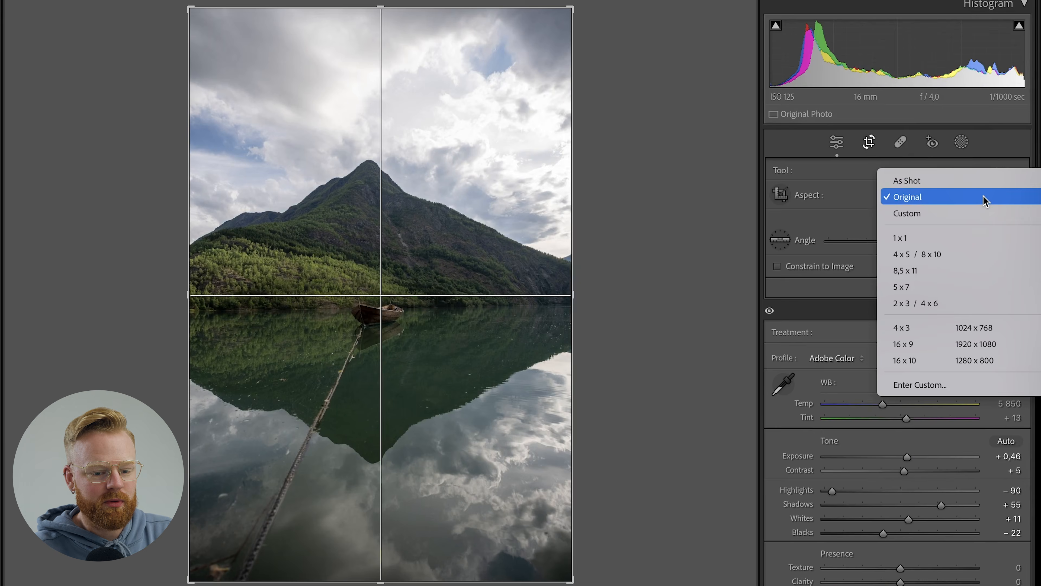
{"action": "left_click", "coordinate": [960, 259]}
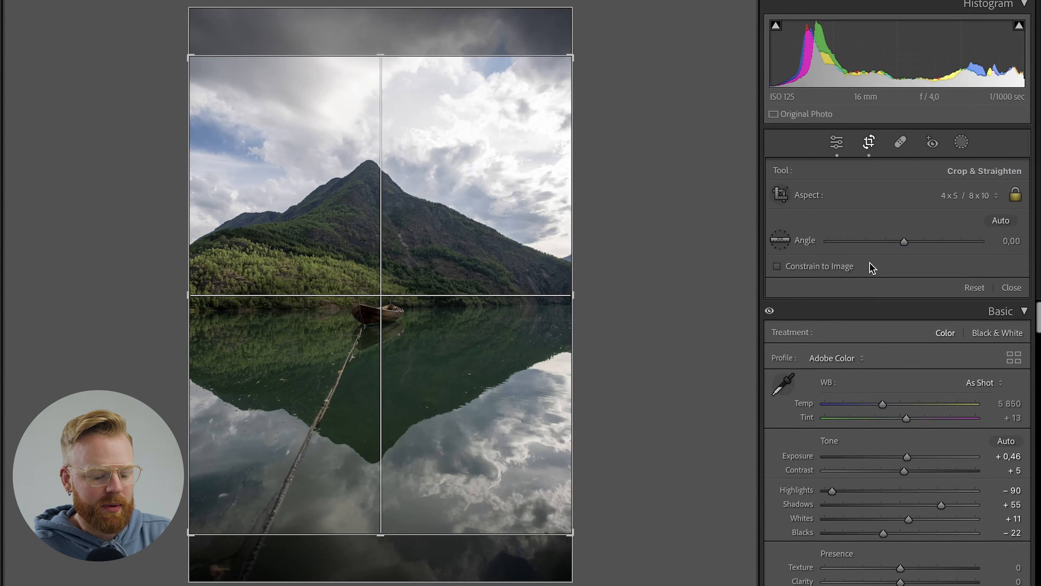
Cycle through the crop guide overlays to fine-tune the photo's position in the frame, and apply the crop.
{"action": "key", "text": "o"}
{"action": "key", "text": "o"}
{"action": "key", "text": "o"}
{"action": "key", "text": "o"}
{"action": "key", "text": "o"}
{"action": "left_click_drag", "start_coordinate": [407, 250], "coordinate": [405, 242]}
{"action": "key", "text": "o"}
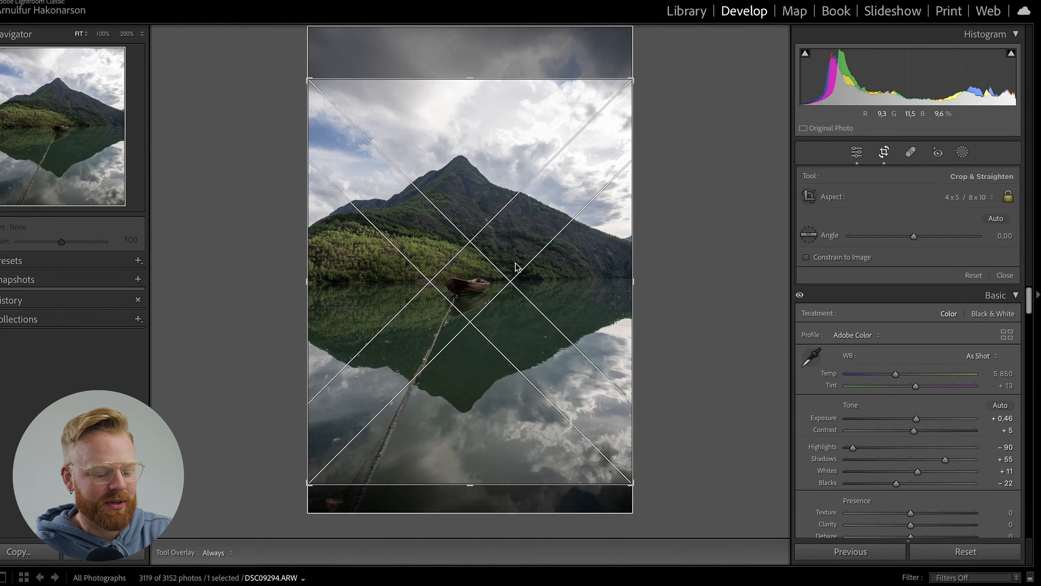
{"action": "key", "text": "o"}
{"action": "left_click_drag", "start_coordinate": [502, 264], "coordinate": [504, 260]}
{"action": "key", "text": "Return"}
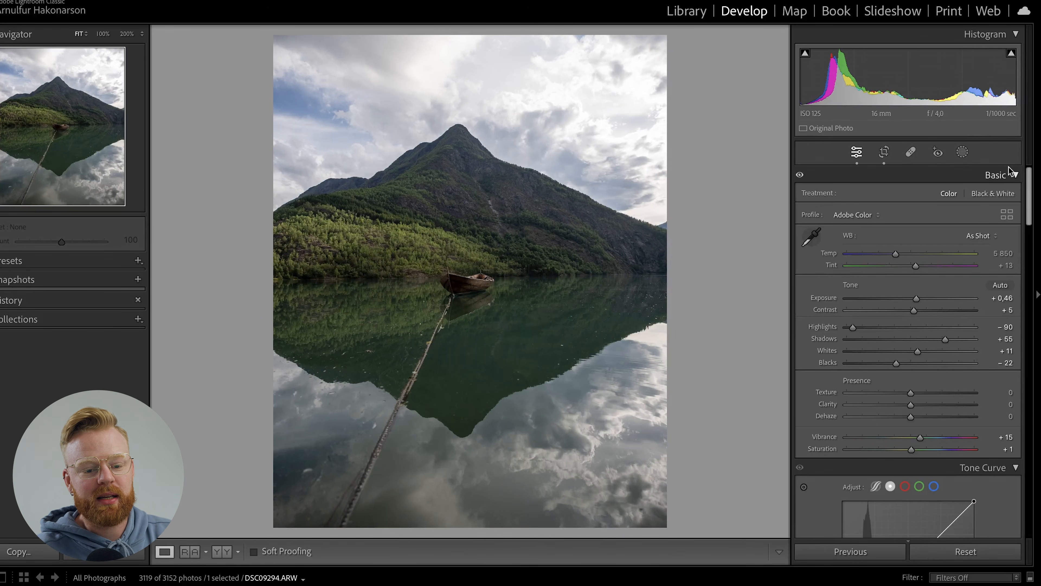
Create a sky mask and set its exposure to −0.24 and its highlights to −11.
{"action": "scroll", "coordinate": [1030, 190], "scroll_direction": "down", "scroll_amount": 10}
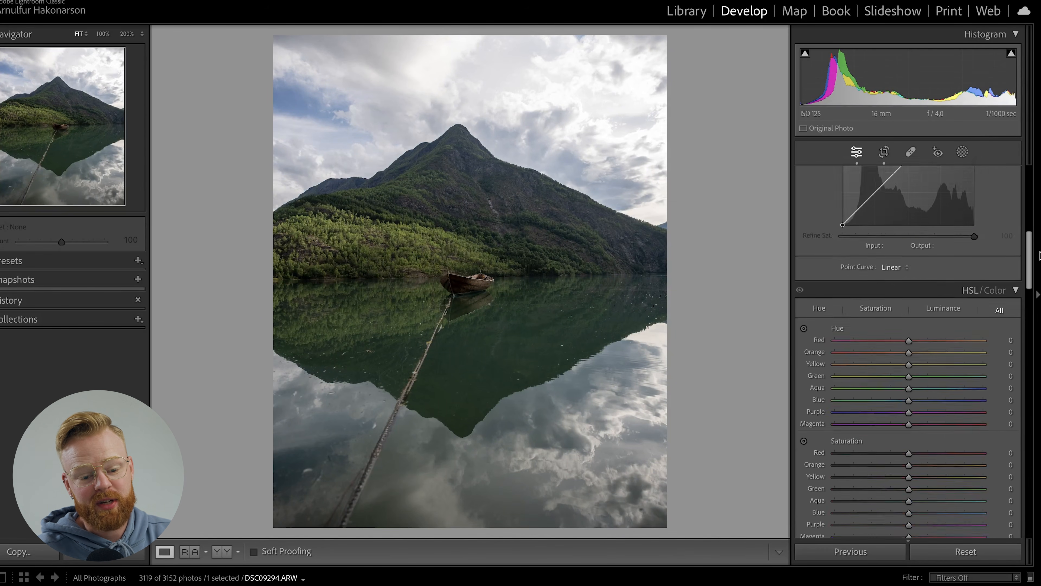
{"action": "scroll", "coordinate": [907, 351], "scroll_direction": "down", "scroll_amount": 3}
{"action": "scroll", "coordinate": [908, 351], "scroll_direction": "up", "scroll_amount": 12}
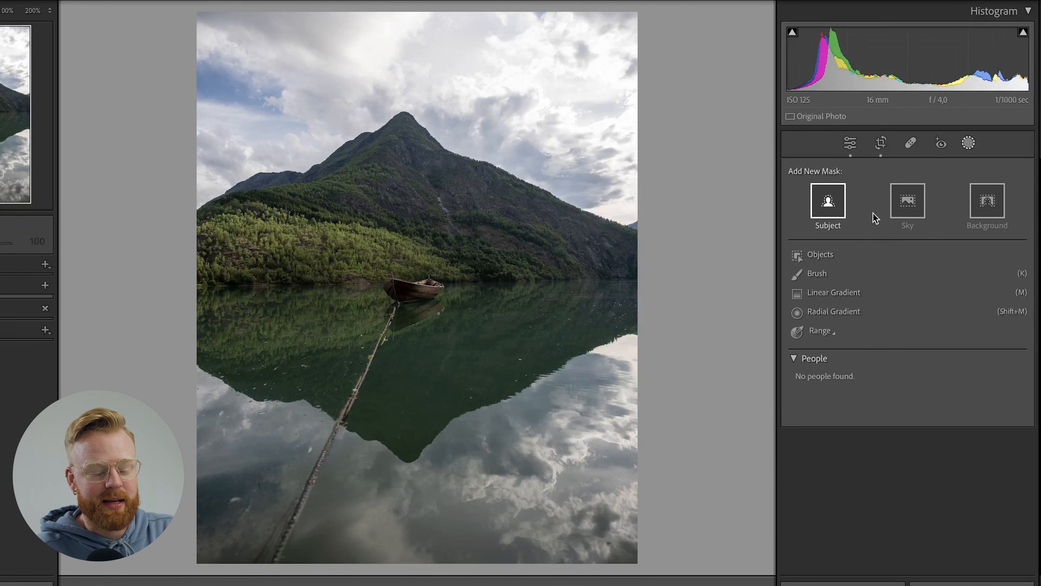
{"action": "left_click", "coordinate": [908, 200]}
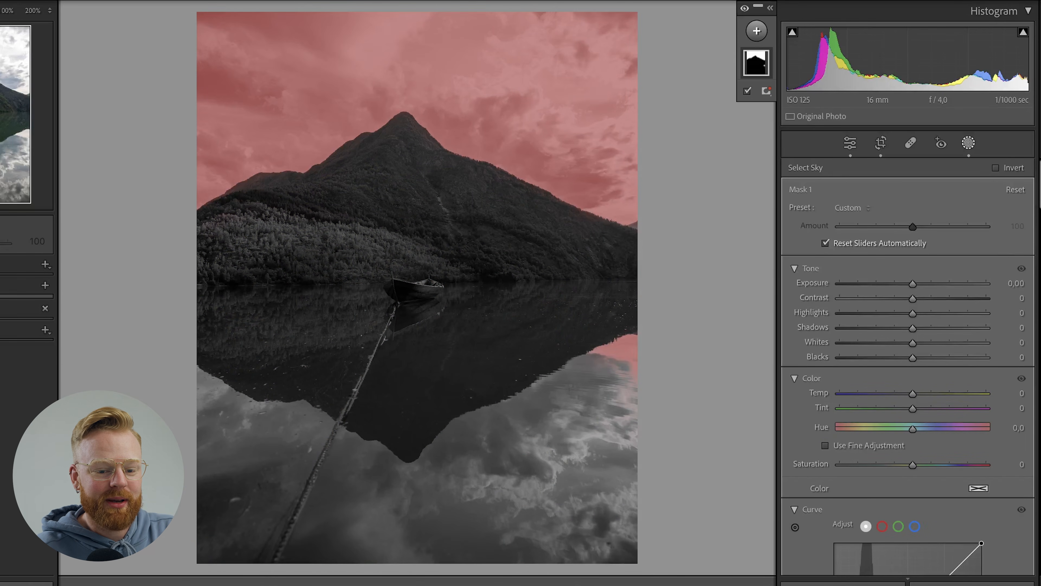
{"action": "scroll", "coordinate": [907, 367], "scroll_direction": "down", "scroll_amount": 2}
{"action": "left_click_drag", "start_coordinate": [915, 259], "coordinate": [903, 287]}
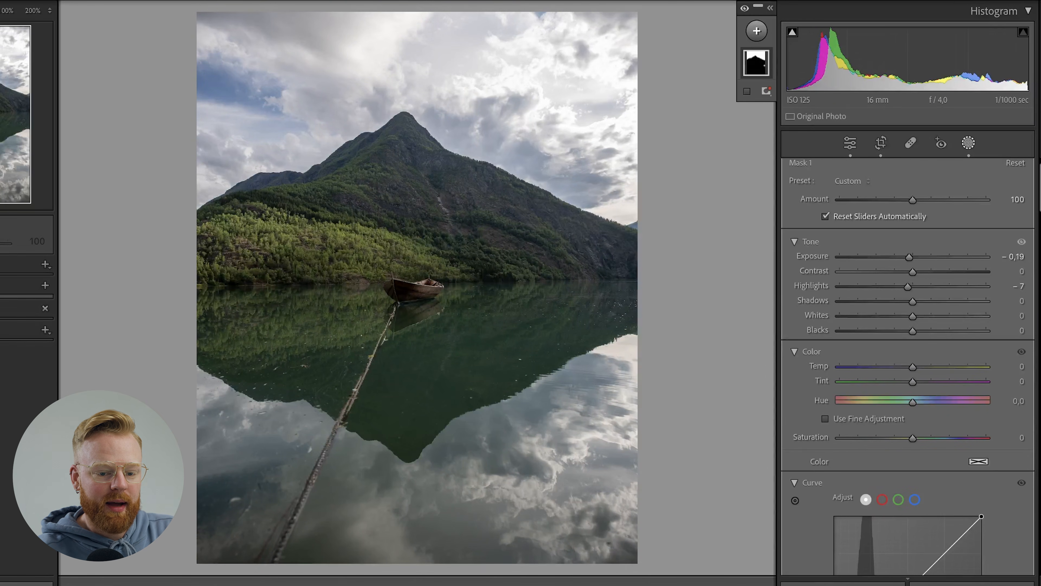
Set the sky mask's dehaze to 30 and its clarity to 10, after trying dehaze at the maximum of 100.
{"action": "scroll", "coordinate": [908, 367], "scroll_direction": "down", "scroll_amount": 10}
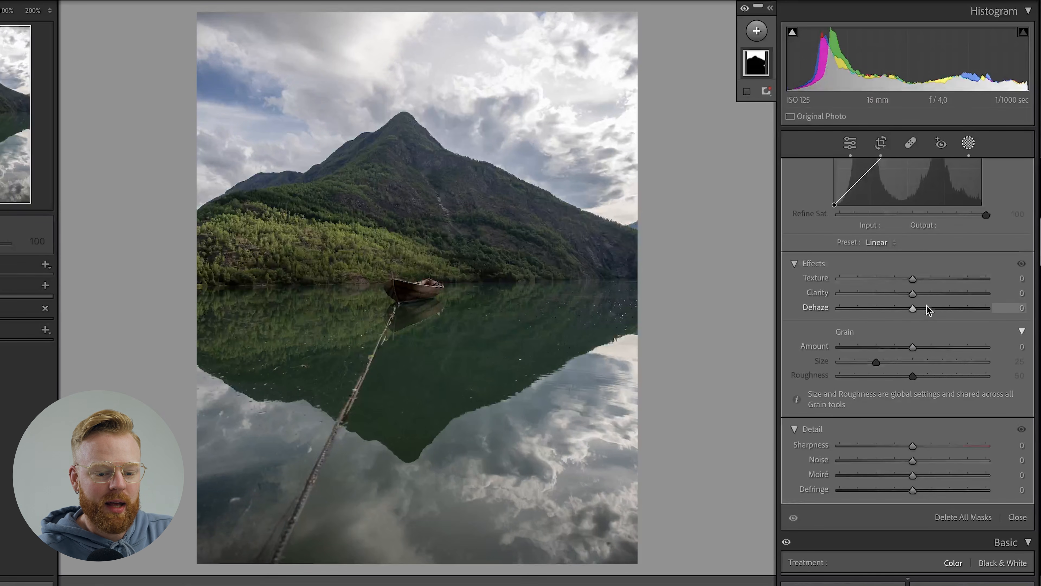
{"action": "left_click_drag", "start_coordinate": [909, 312], "coordinate": [994, 309]}
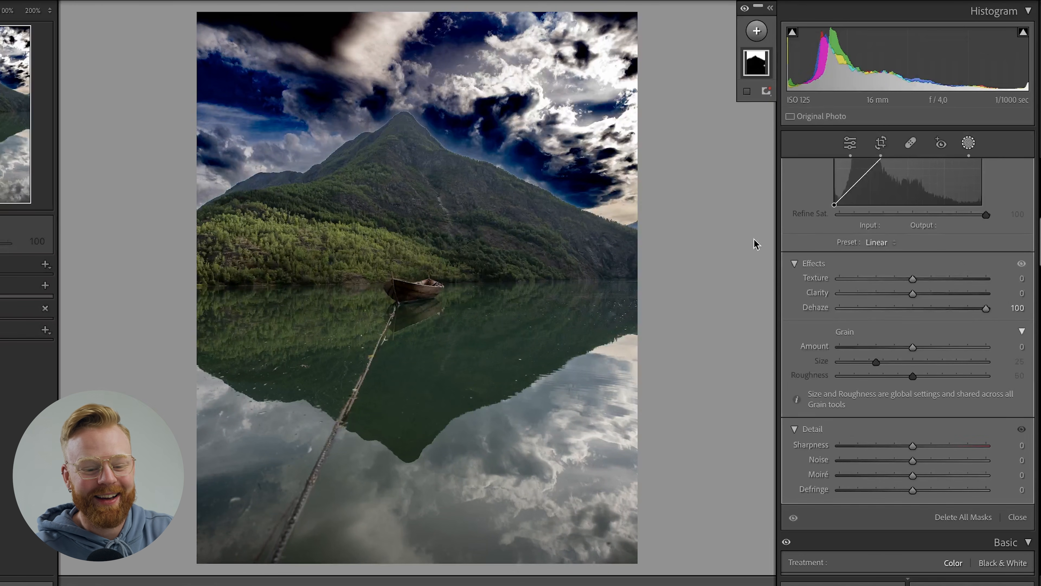
{"action": "left_click_drag", "start_coordinate": [986, 309], "coordinate": [934, 314]}
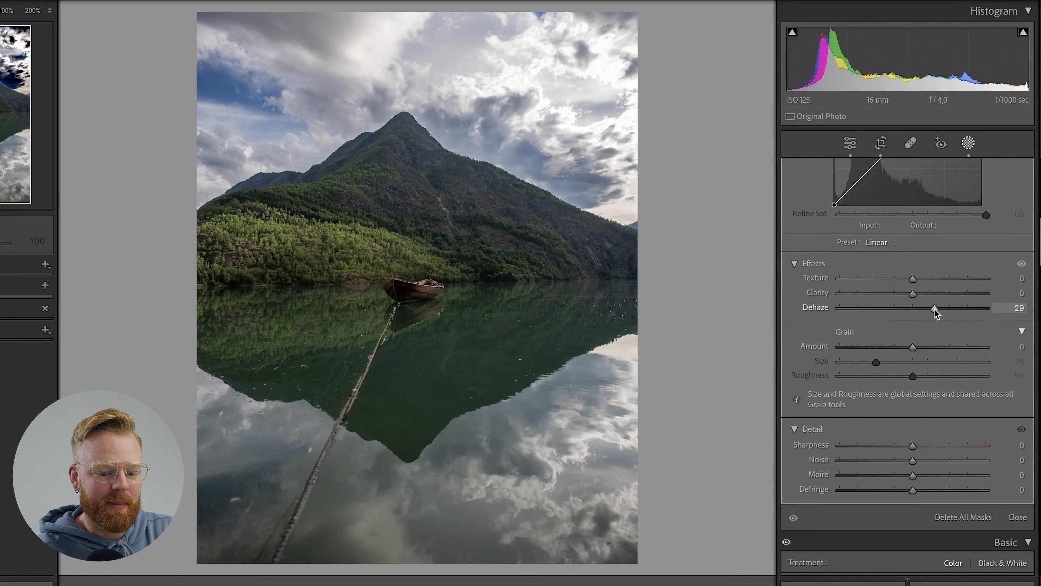
{"action": "left_click_drag", "start_coordinate": [934, 309], "coordinate": [917, 294]}
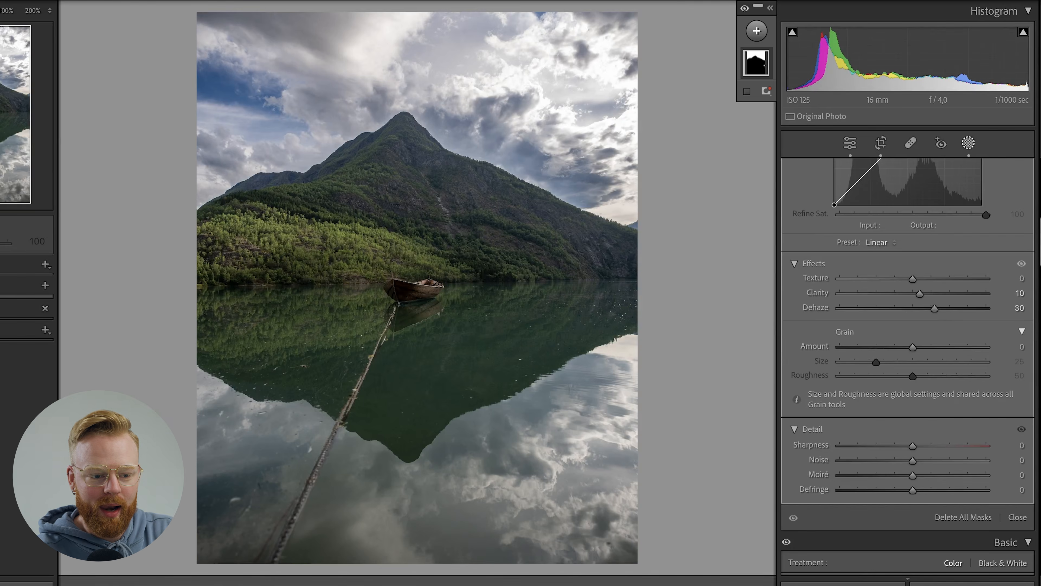
Lower the sky mask's saturation to −11.
{"action": "scroll", "coordinate": [908, 312], "scroll_direction": "up", "scroll_amount": 4}
{"action": "scroll", "coordinate": [909, 266], "scroll_direction": "up", "scroll_amount": 5}
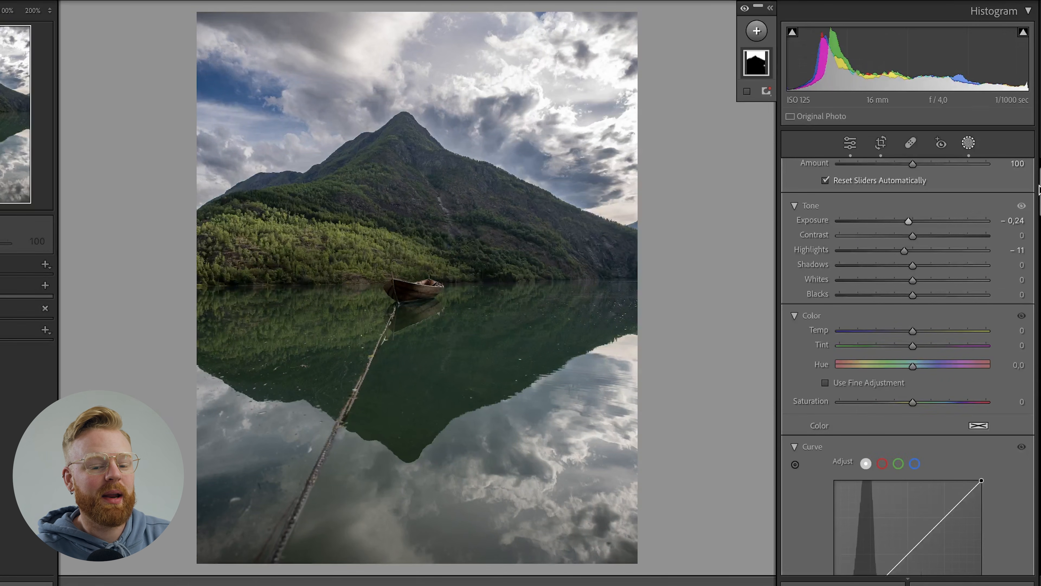
{"action": "scroll", "coordinate": [1038, 202], "scroll_direction": "down", "scroll_amount": 5}
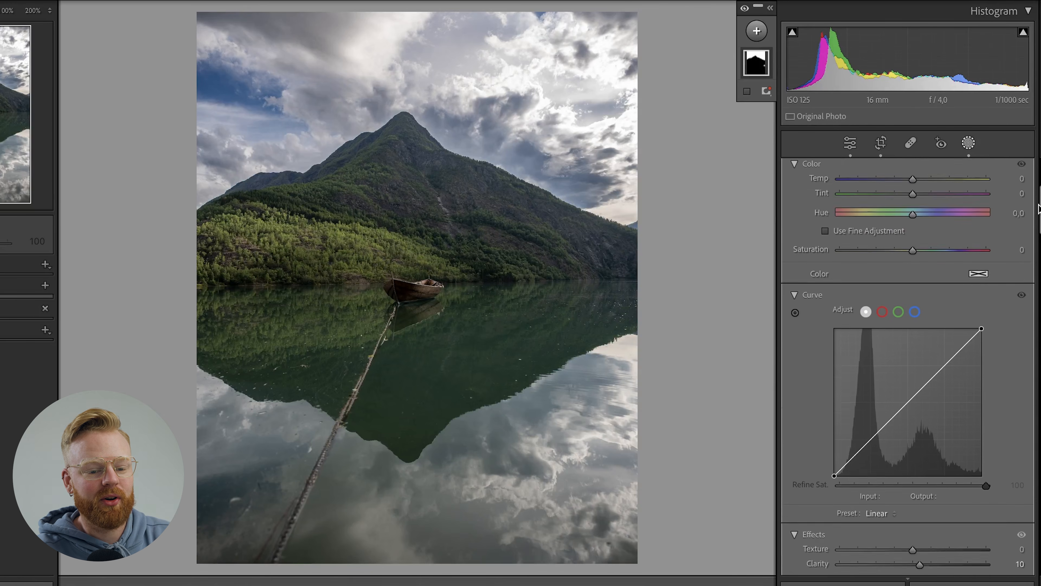
{"action": "scroll", "coordinate": [1038, 202], "scroll_direction": "up", "scroll_amount": 1}
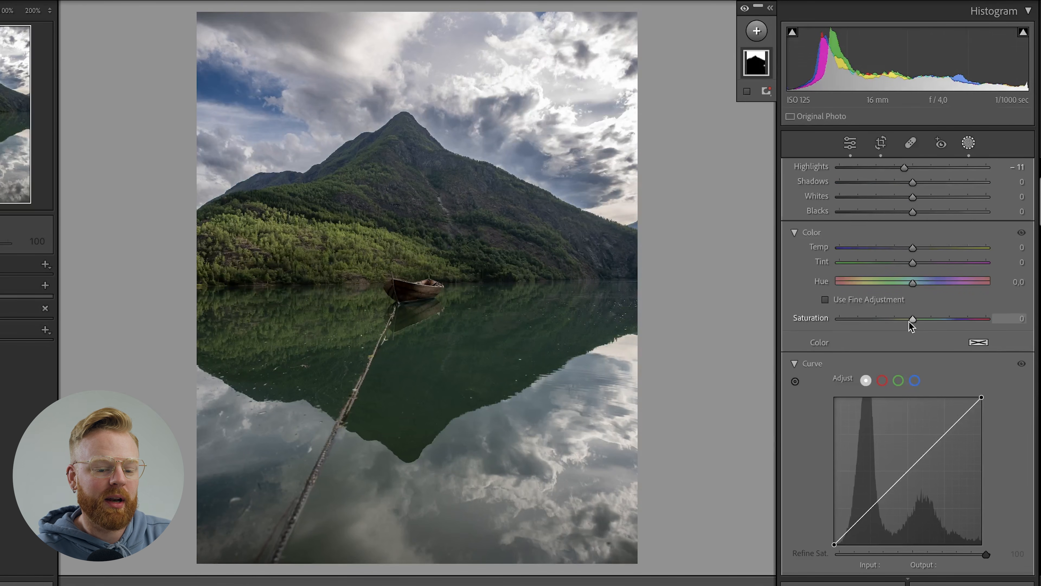
{"action": "left_click_drag", "start_coordinate": [910, 320], "coordinate": [906, 320]}
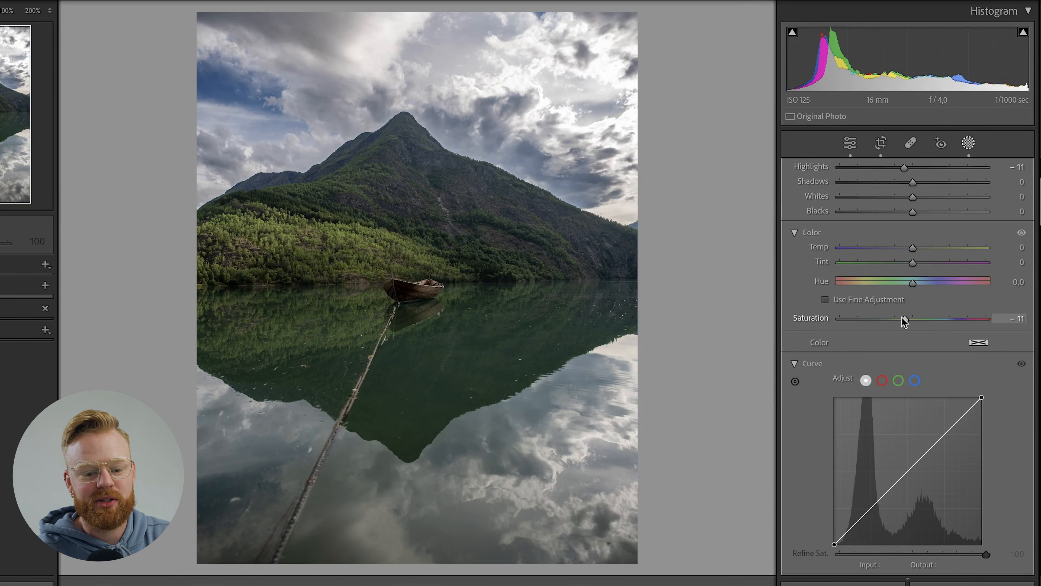
{"action": "left_click_drag", "start_coordinate": [901, 317], "coordinate": [902, 317]}
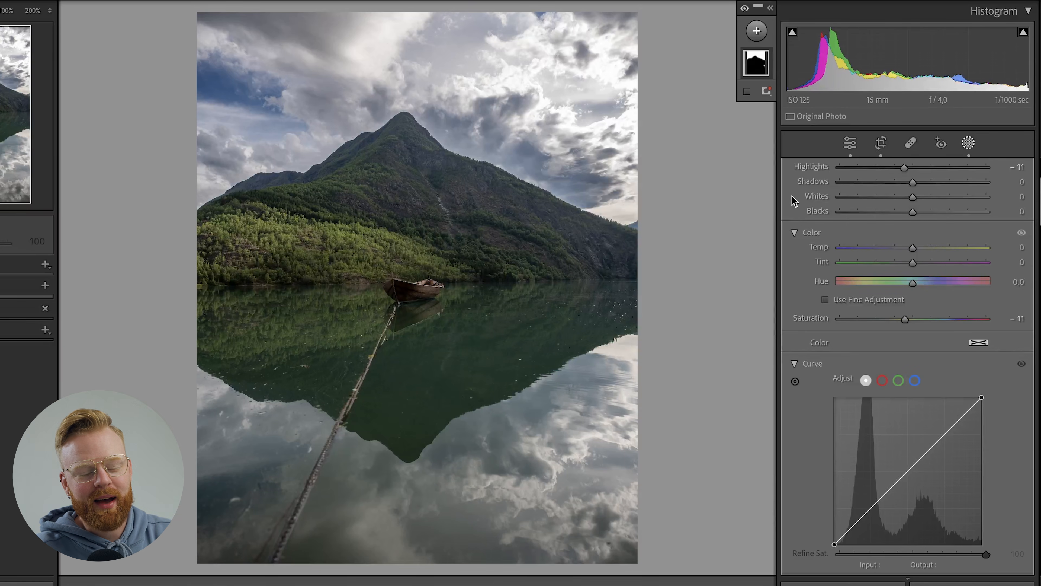
Subtract the bright cloud reflection on the water's right edge from the sky mask with a brush, and deselect the mask.
{"action": "mouse_move", "coordinate": [756, 61]}
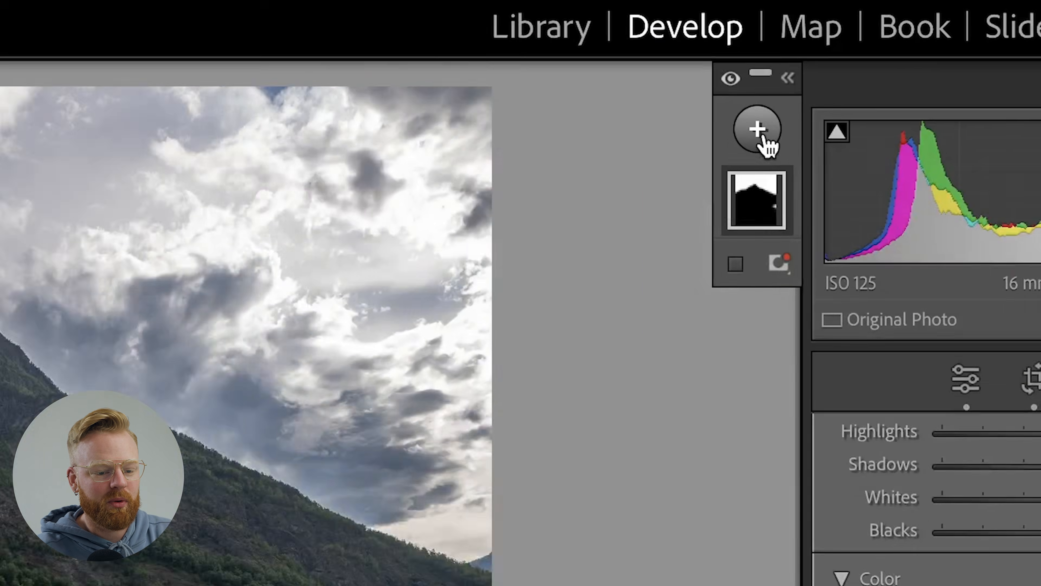
{"action": "left_click", "coordinate": [758, 62]}
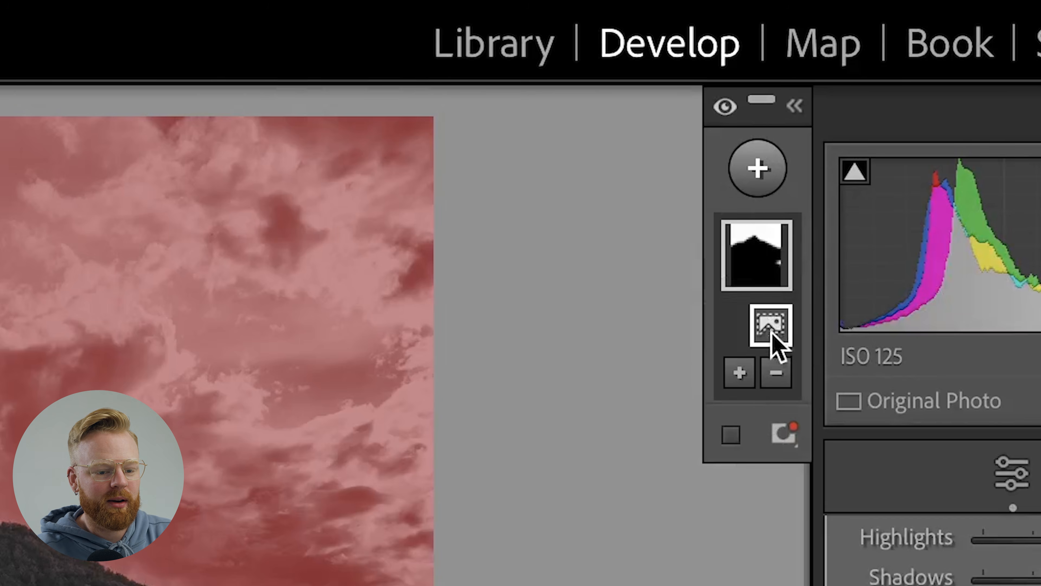
{"action": "left_click", "coordinate": [764, 101]}
{"action": "left_click", "coordinate": [675, 452]}
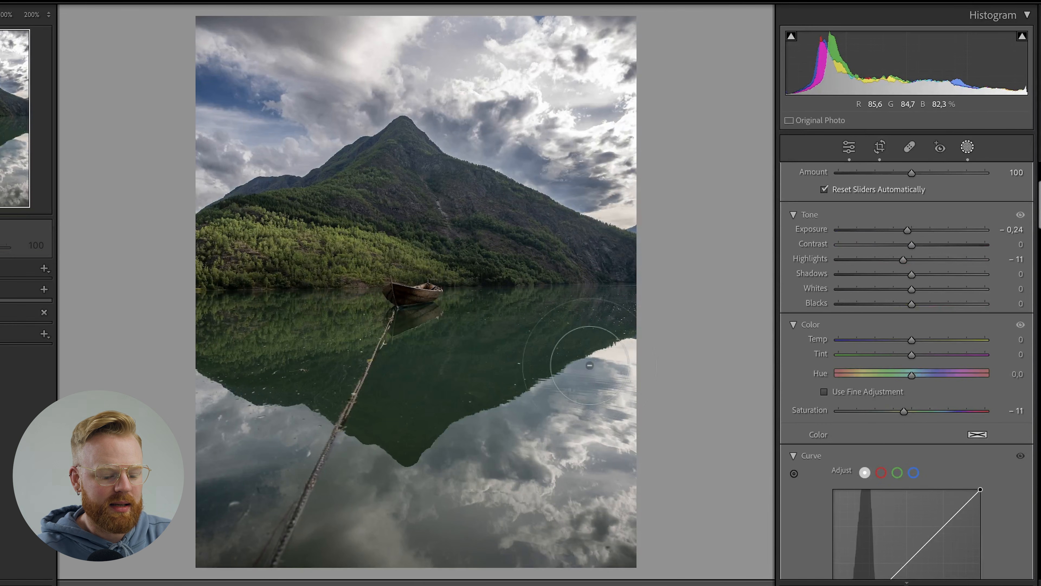
{"action": "key", "text": "o"}
{"action": "mouse_move", "coordinate": [595, 370]}
{"action": "left_mouse_down"}
{"action": "mouse_move", "coordinate": [618, 372]}
{"action": "mouse_move", "coordinate": [597, 372]}
{"action": "mouse_move", "coordinate": [598, 360]}
{"action": "left_mouse_up"}
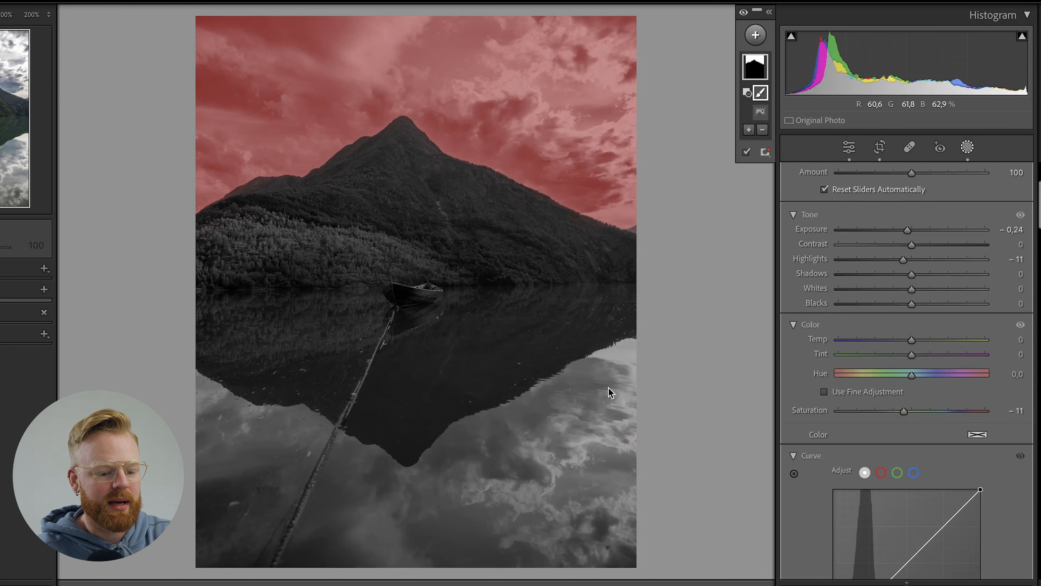
{"action": "left_click_drag", "start_coordinate": [607, 360], "coordinate": [617, 359]}
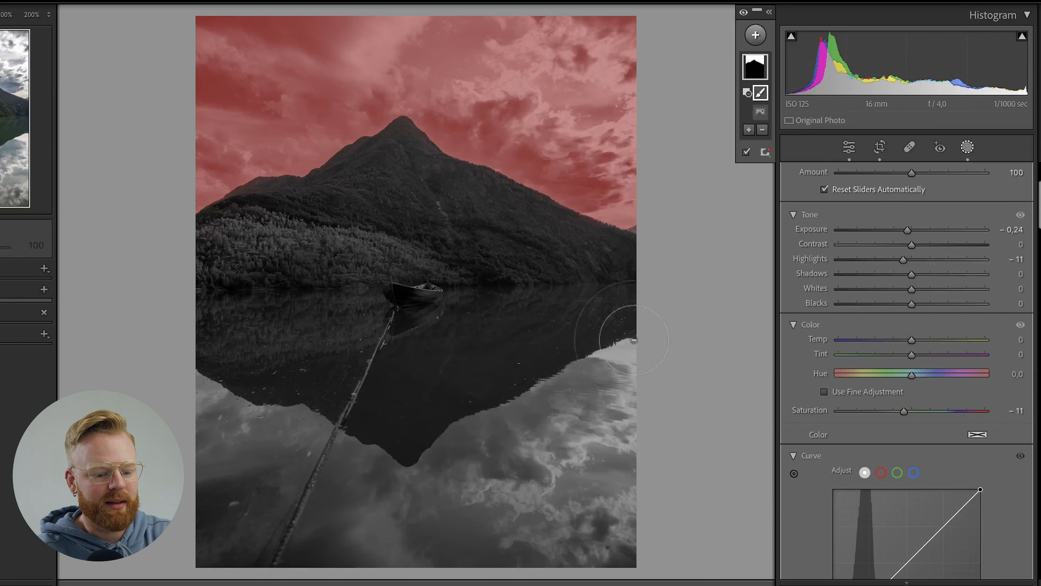
{"action": "key", "text": "Escape"}
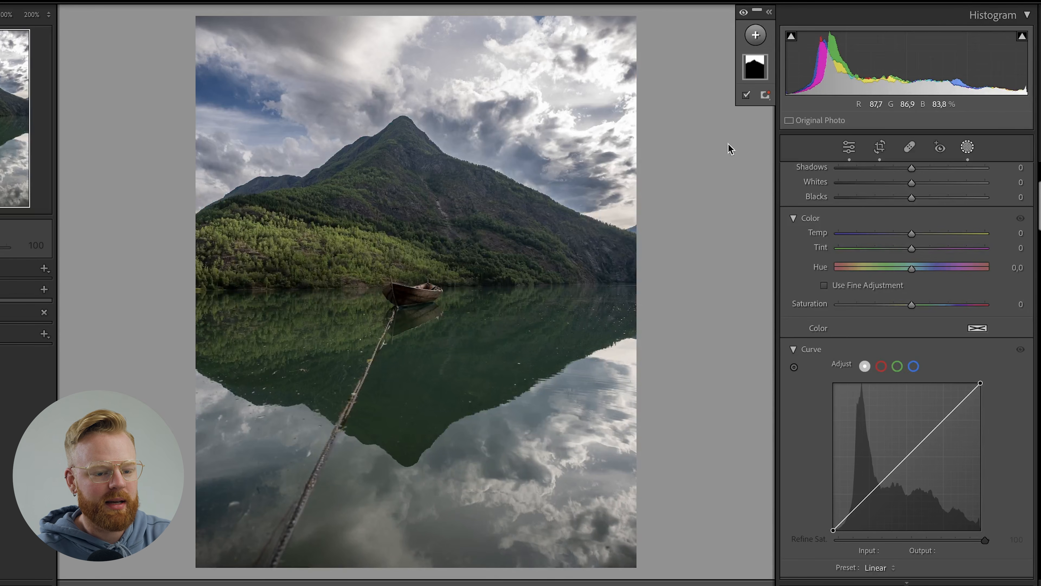
Add a radial gradient mask as a wide ellipse over the boat and mountain.
{"action": "left_click", "coordinate": [757, 36]}
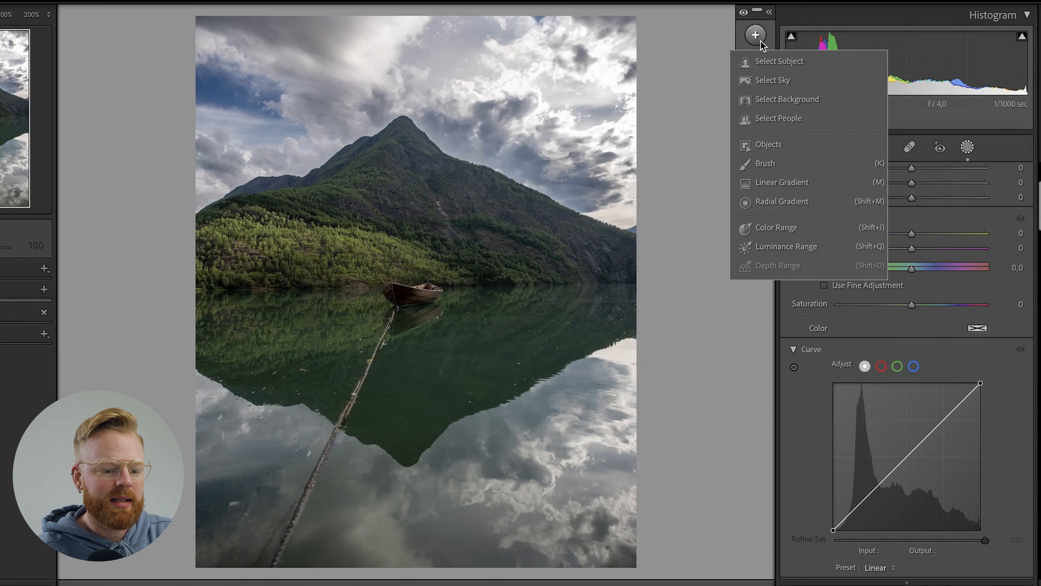
{"action": "left_click", "coordinate": [795, 204]}
{"action": "left_click_drag", "start_coordinate": [428, 276], "coordinate": [328, 415]}
{"action": "left_click_drag", "start_coordinate": [572, 220], "coordinate": [439, 263]}
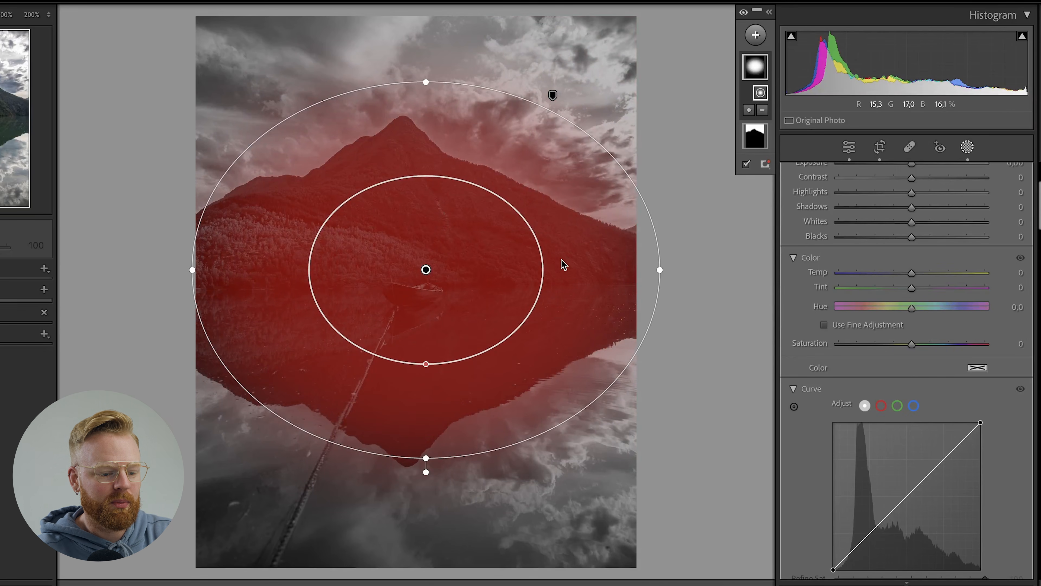
Enlarge the radial gradient beyond both sides of the photo and centre it on the boat.
{"action": "mouse_move", "coordinate": [555, 258]}
{"action": "left_mouse_down"}
{"action": "mouse_move", "coordinate": [575, 263]}
{"action": "mouse_move", "coordinate": [549, 263]}
{"action": "left_mouse_up"}
{"action": "left_click_drag", "start_coordinate": [653, 272], "coordinate": [718, 281]}
{"action": "left_click_drag", "start_coordinate": [415, 465], "coordinate": [421, 545]}
{"action": "left_click_drag", "start_coordinate": [407, 310], "coordinate": [415, 330]}
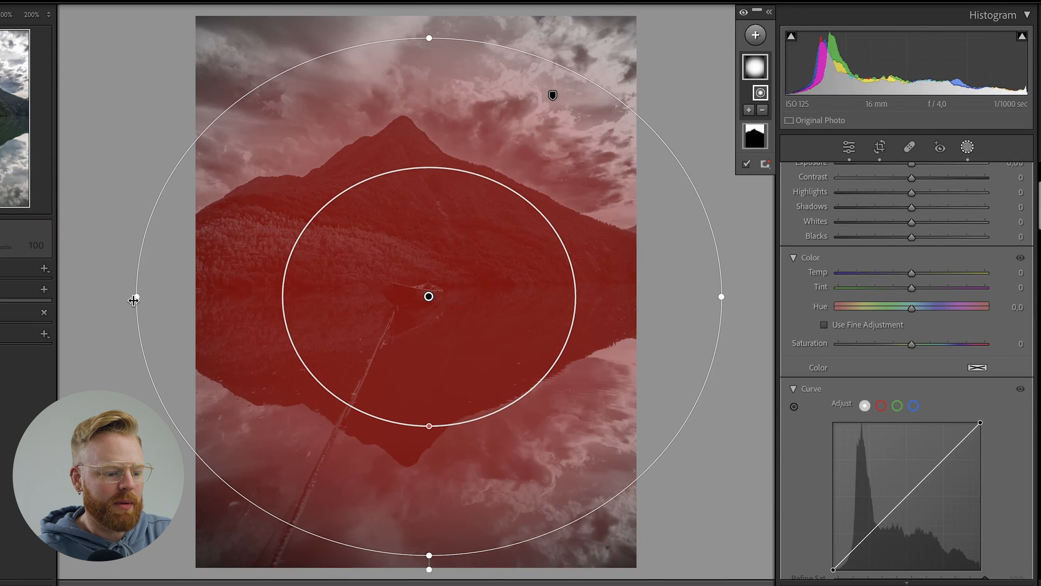
{"action": "left_click_drag", "start_coordinate": [137, 296], "coordinate": [120, 301]}
{"action": "left_click_drag", "start_coordinate": [442, 282], "coordinate": [430, 284]}
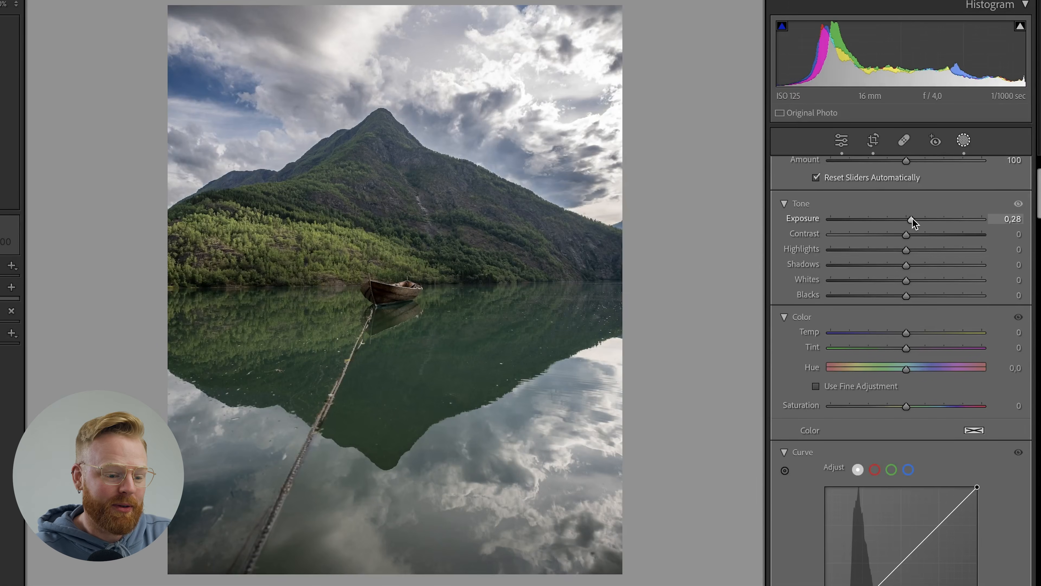
Set the radial mask's exposure to 0.24, highlights to 11, shadows to 10 and whites to 9.
{"action": "left_click_drag", "start_coordinate": [911, 218], "coordinate": [911, 218]}
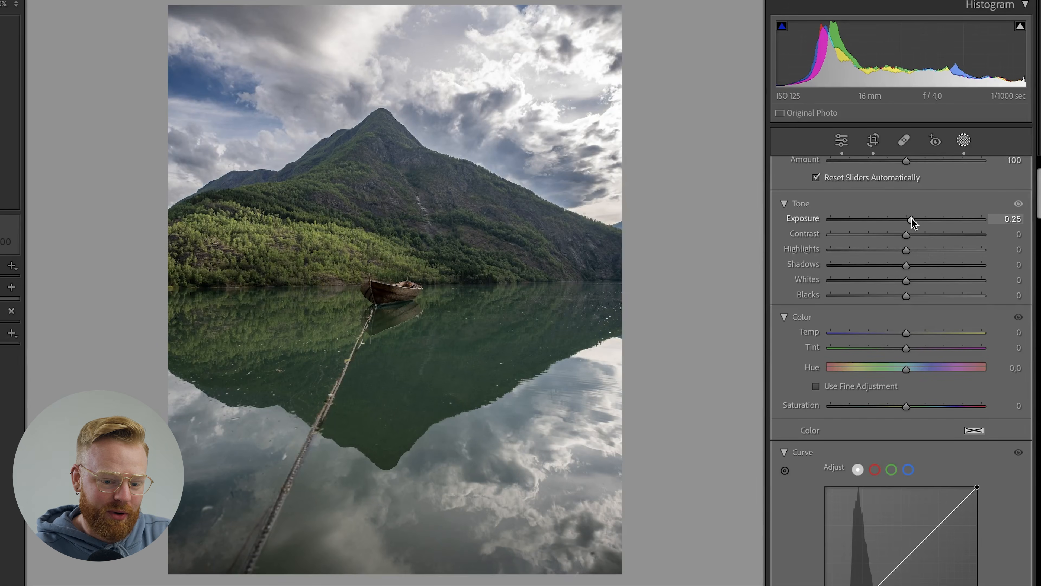
{"action": "mouse_move", "coordinate": [907, 266]}
{"action": "left_mouse_down"}
{"action": "mouse_move", "coordinate": [935, 269]}
{"action": "mouse_move", "coordinate": [912, 266]}
{"action": "mouse_move", "coordinate": [914, 283]}
{"action": "mouse_move", "coordinate": [910, 255]}
{"action": "mouse_move", "coordinate": [915, 266]}
{"action": "left_mouse_up"}
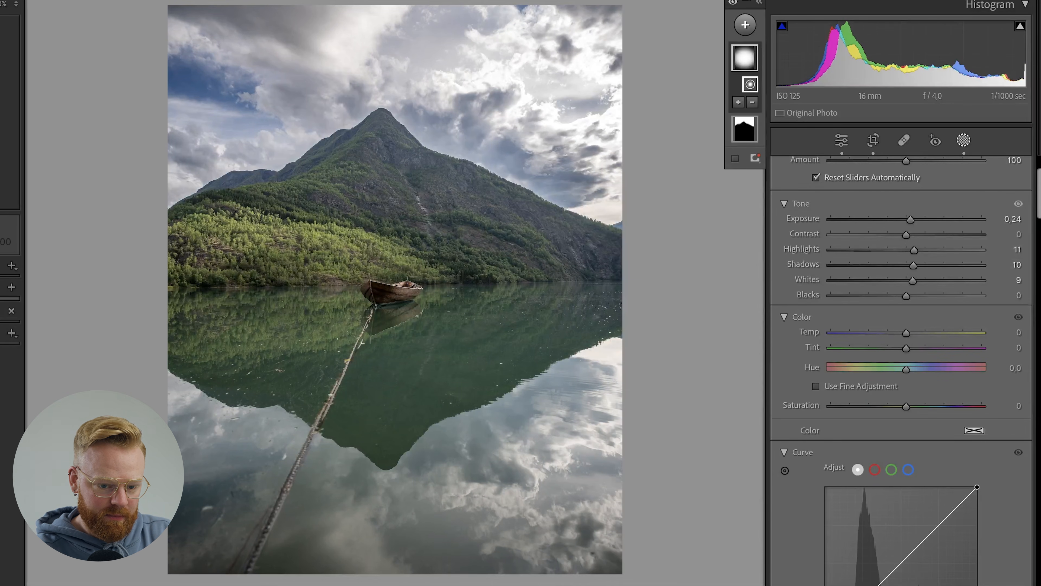
{"action": "scroll", "coordinate": [1035, 221], "scroll_direction": "up", "scroll_amount": 1}
Raise the radial mask's clarity slightly, and set its contrast to 5 and its shadows to 17.
{"action": "scroll", "coordinate": [1038, 202], "scroll_direction": "down", "scroll_amount": 10}
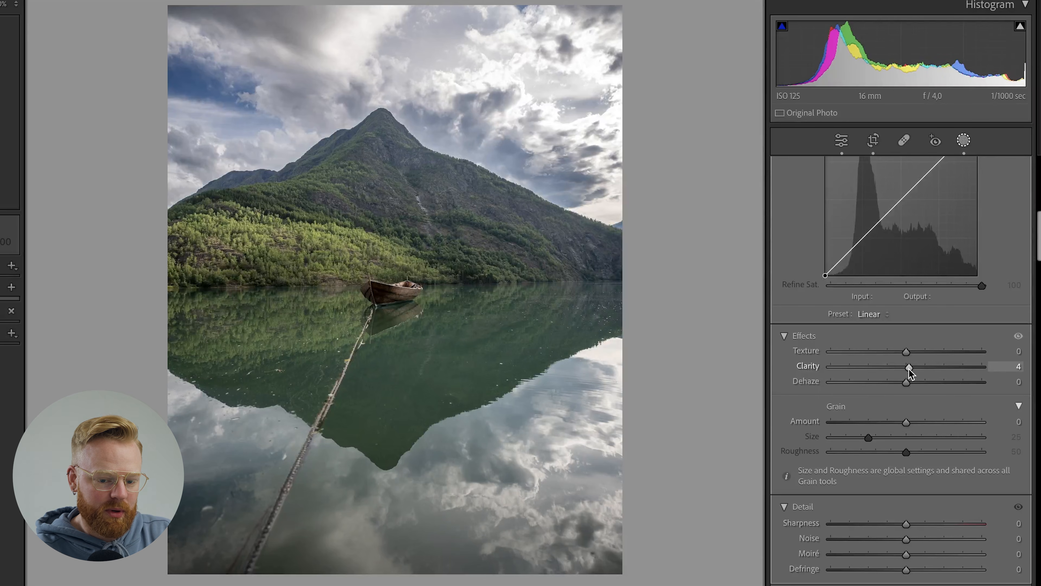
{"action": "left_click_drag", "start_coordinate": [404, 261], "coordinate": [402, 260]}
{"action": "left_click_drag", "start_coordinate": [1036, 237], "coordinate": [1037, 193]}
{"action": "left_click_drag", "start_coordinate": [908, 246], "coordinate": [920, 285]}
{"action": "left_click_drag", "start_coordinate": [915, 246], "coordinate": [915, 247]}
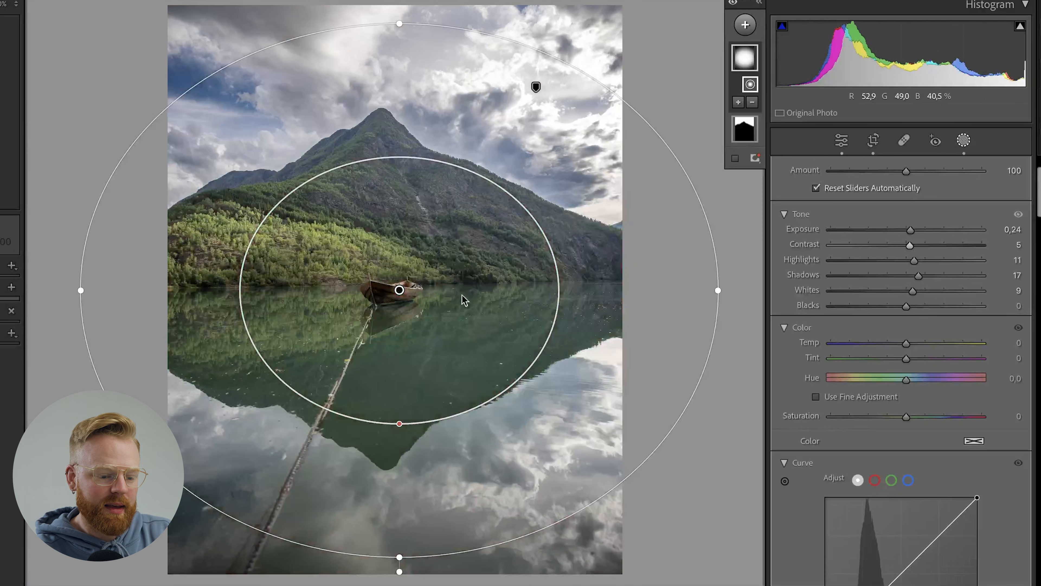
Slightly shrink the wide radial gradient, and add a second, smaller radial gradient mask centred on the boat.
{"action": "left_click_drag", "start_coordinate": [397, 26], "coordinate": [397, 38]}
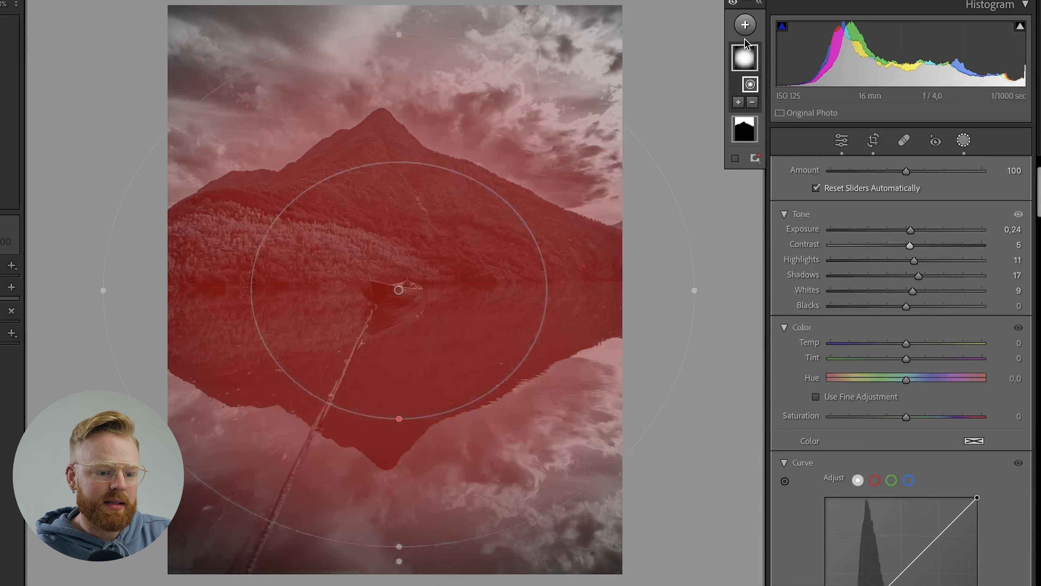
{"action": "left_click", "coordinate": [745, 29]}
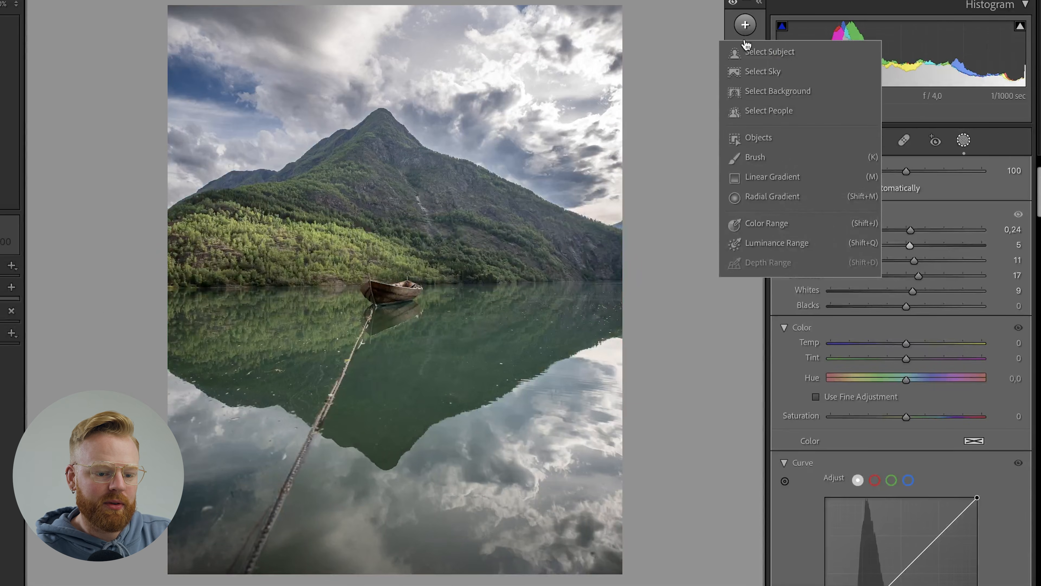
{"action": "left_click", "coordinate": [784, 203]}
{"action": "left_click_drag", "start_coordinate": [400, 289], "coordinate": [106, 541]}
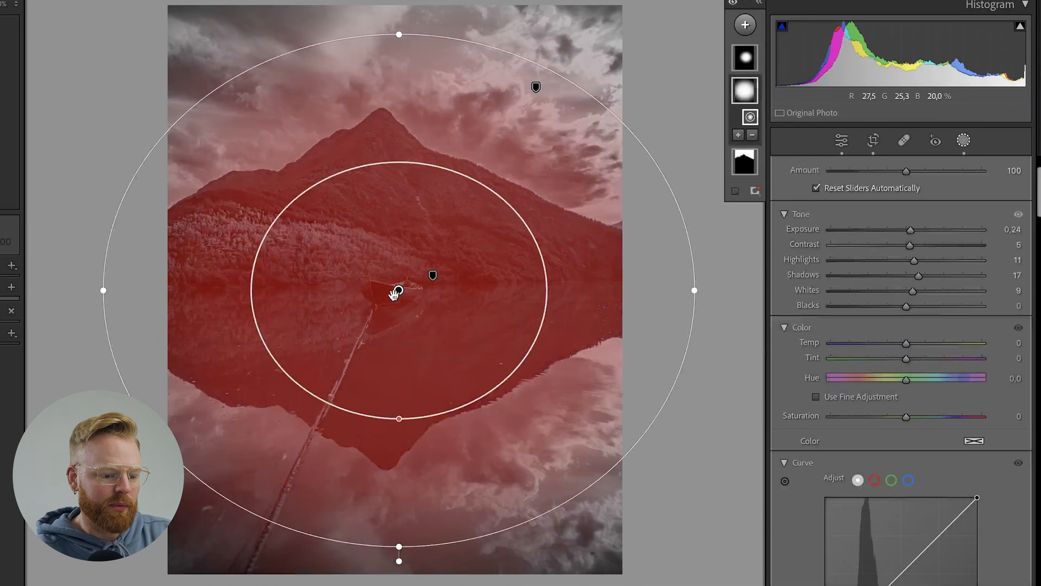
{"action": "left_click", "coordinate": [742, 53]}
{"action": "left_click_drag", "start_coordinate": [435, 293], "coordinate": [400, 315]}
{"action": "scroll", "coordinate": [915, 181], "scroll_direction": "up", "scroll_amount": 2}
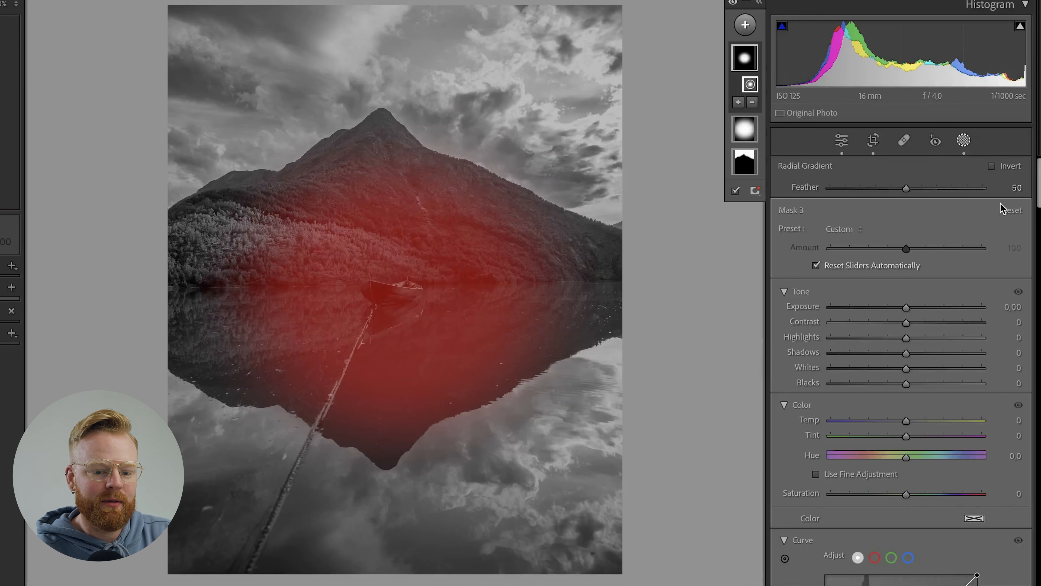
Invert the small radial mask, widen it slightly and set its exposure to -0.09.
{"action": "left_click", "coordinate": [992, 166]}
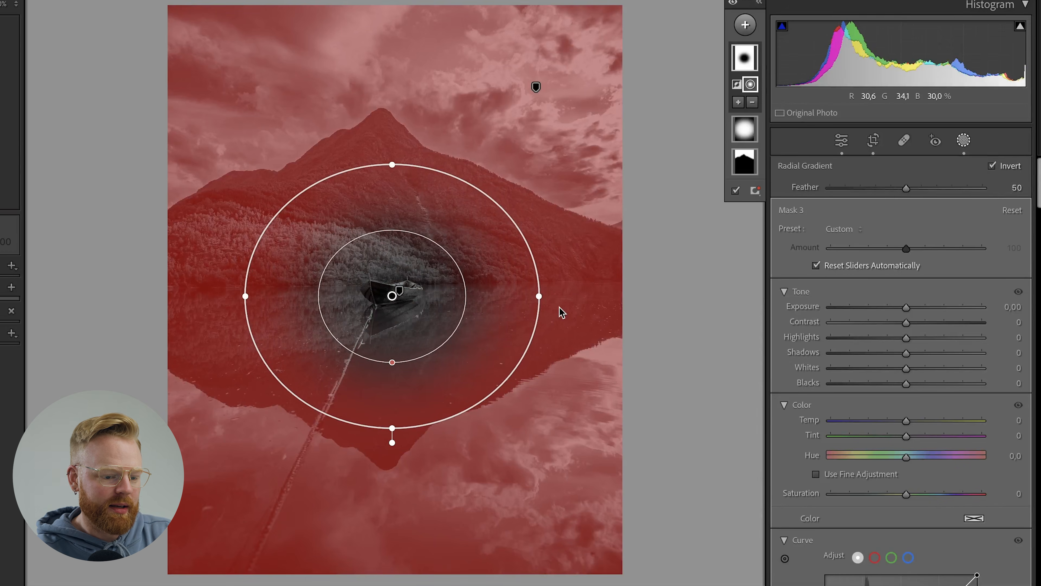
{"action": "left_click_drag", "start_coordinate": [540, 297], "coordinate": [553, 297]}
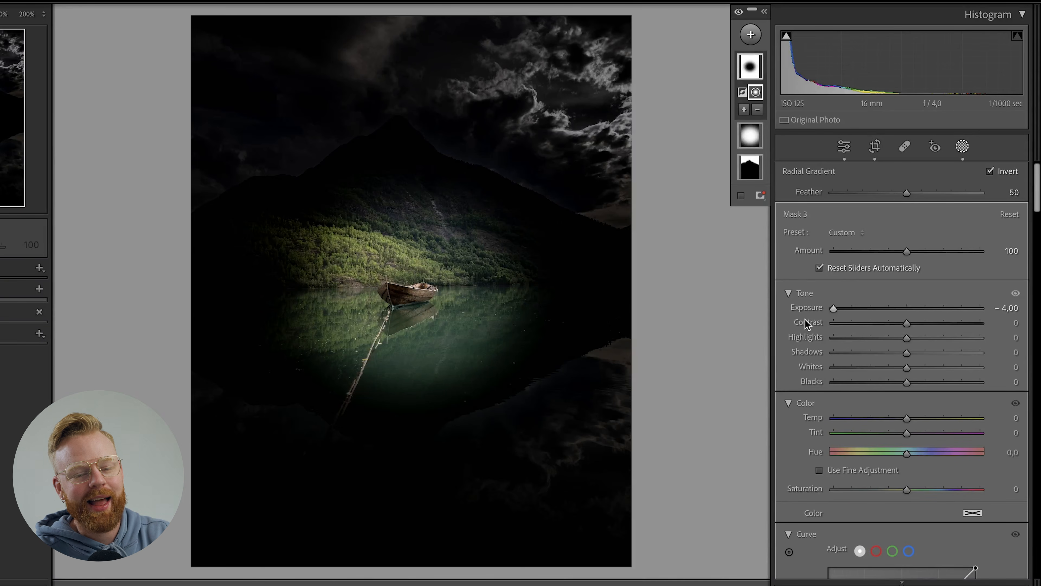
{"action": "left_click_drag", "start_coordinate": [835, 308], "coordinate": [905, 311]}
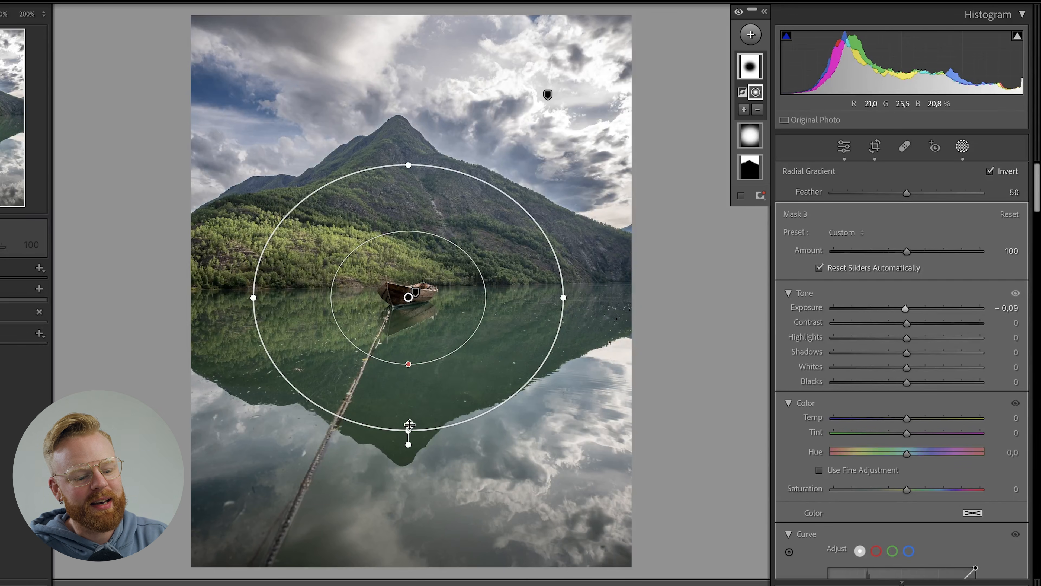
Enlarge the inverted radial gradient around the boat and set its feather to 62.
{"action": "left_click_drag", "start_coordinate": [409, 441], "coordinate": [409, 450]}
{"action": "left_click_drag", "start_coordinate": [251, 296], "coordinate": [237, 297]}
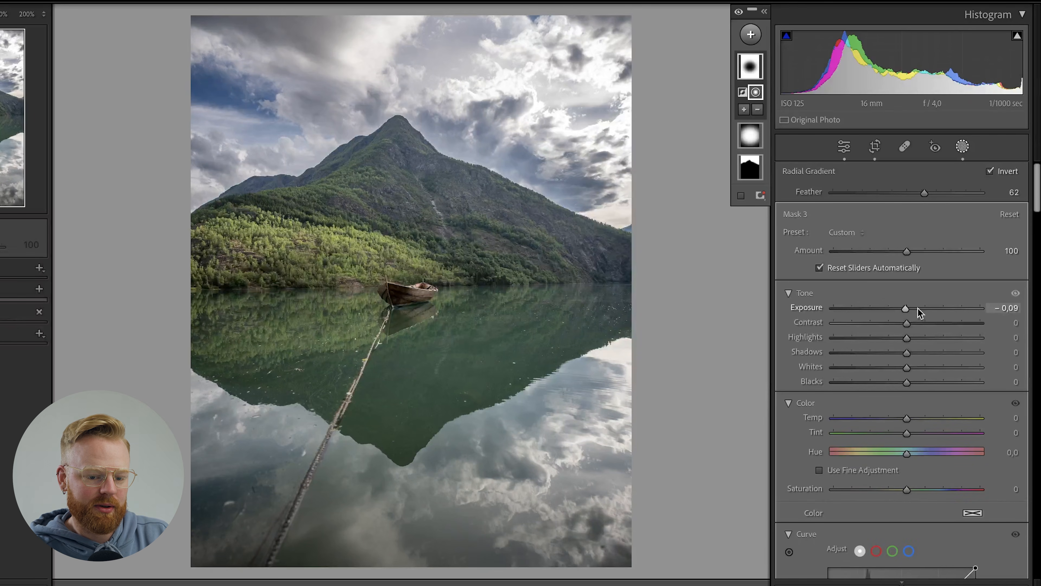
{"action": "left_click_drag", "start_coordinate": [907, 308], "coordinate": [905, 308]}
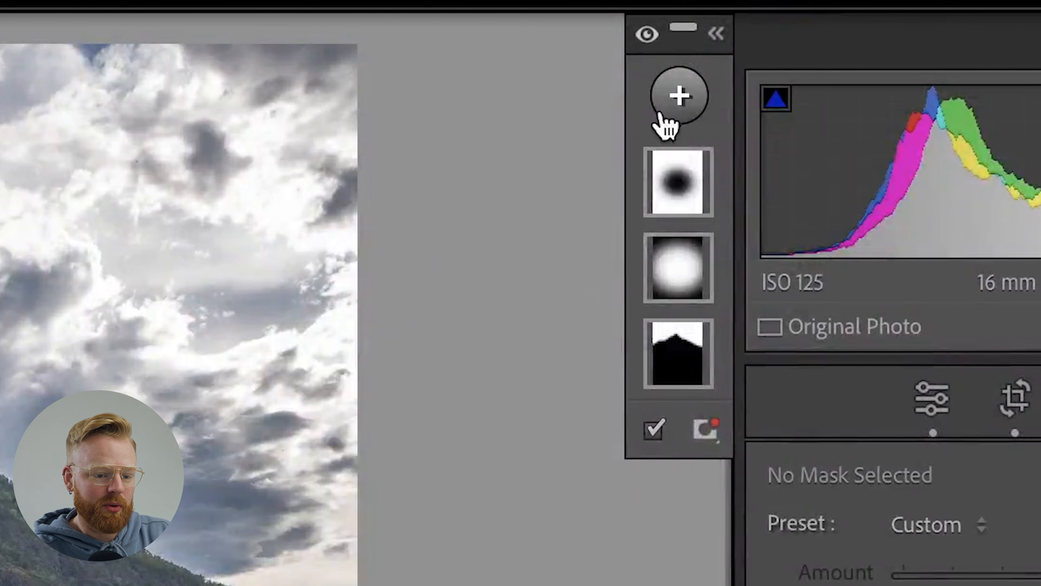
Add a Select Subject mask, and set its exposure to 0.10, contrast to 4, highlights to 3, shadows to 5 and whites to 8.
{"action": "left_click", "coordinate": [744, 36]}
{"action": "left_click", "coordinate": [797, 174]}
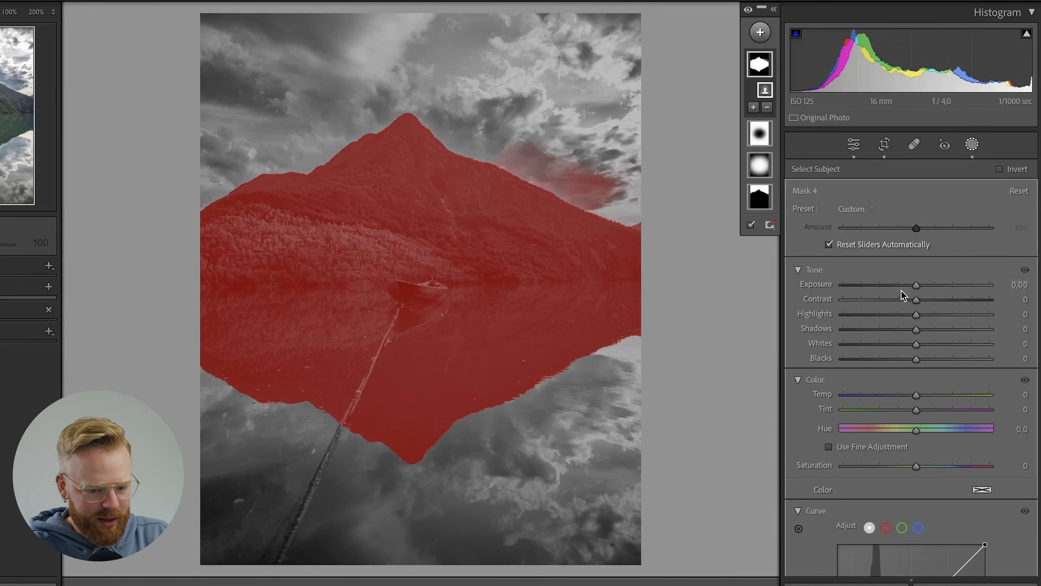
{"action": "left_click_drag", "start_coordinate": [914, 287], "coordinate": [917, 291]}
{"action": "mouse_move", "coordinate": [919, 344]}
{"action": "left_mouse_down"}
{"action": "mouse_move", "coordinate": [920, 301]}
{"action": "mouse_move", "coordinate": [924, 341]}
{"action": "left_mouse_up"}
{"action": "left_click_drag", "start_coordinate": [918, 300], "coordinate": [920, 302]}
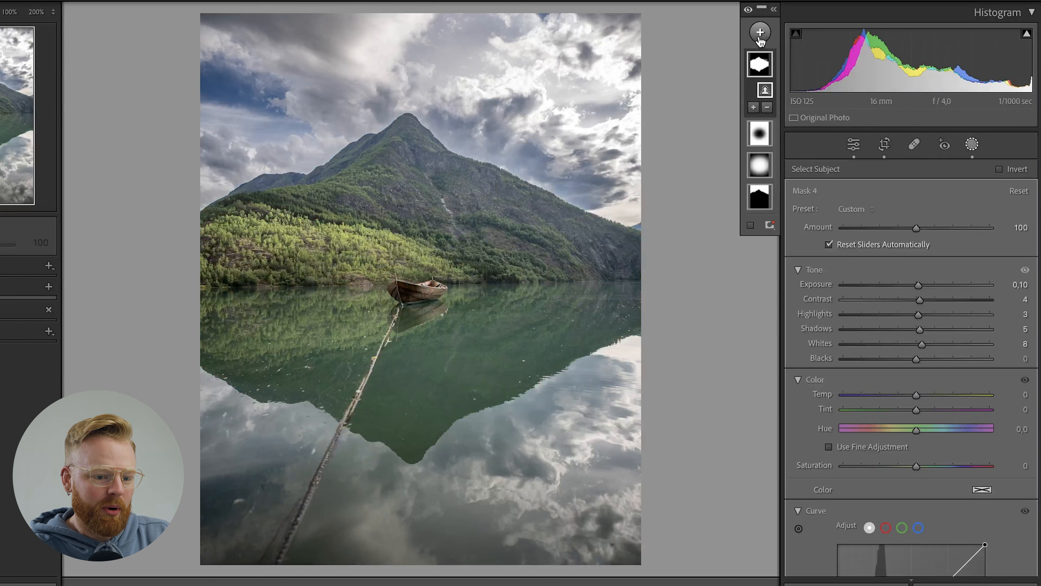
Paint a new brush mask over the whole boat at 200% zoom, reducing the brush size to 8 for the edges.
{"action": "left_click", "coordinate": [760, 32]}
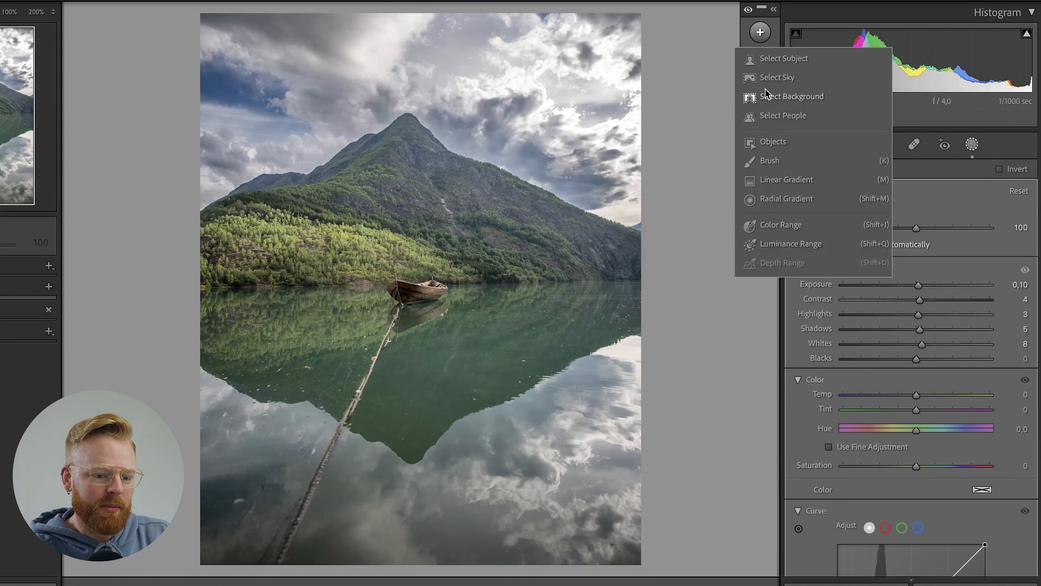
{"action": "left_click", "coordinate": [770, 161]}
{"action": "left_click", "coordinate": [50, 13]}
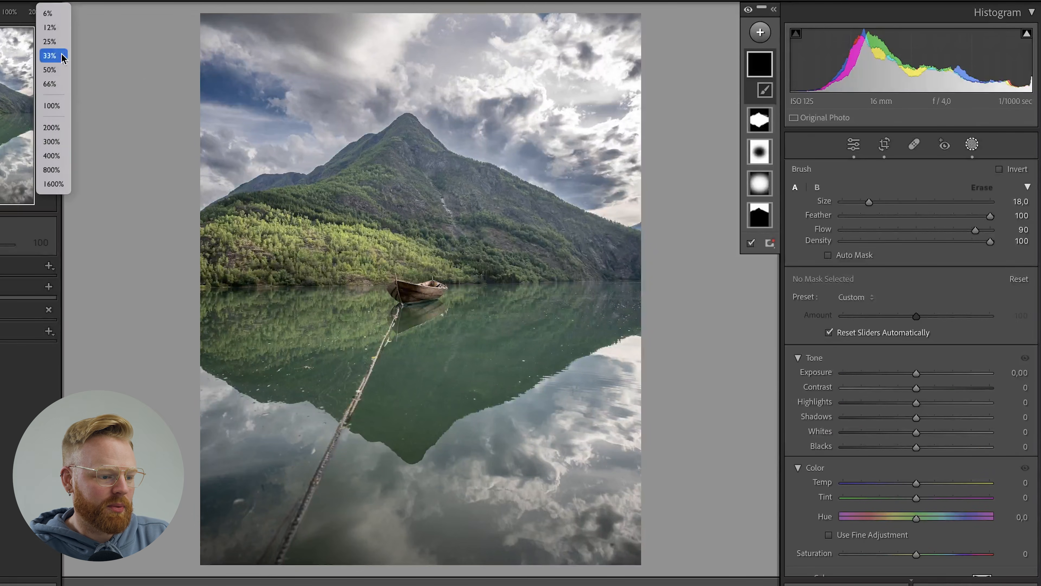
{"action": "left_click", "coordinate": [50, 170]}
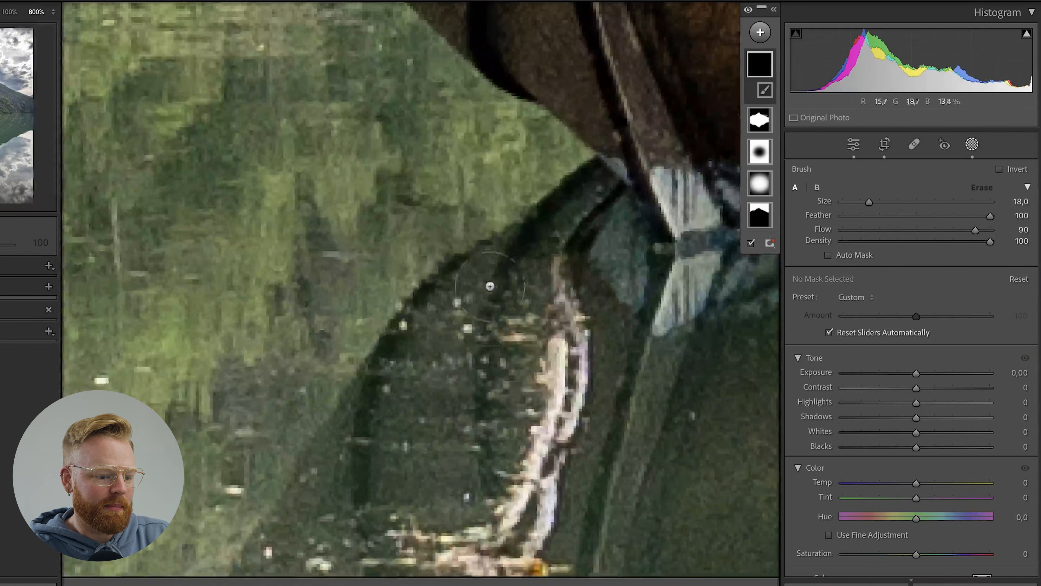
{"action": "left_click", "coordinate": [57, 12]}
{"action": "left_click", "coordinate": [65, 2]}
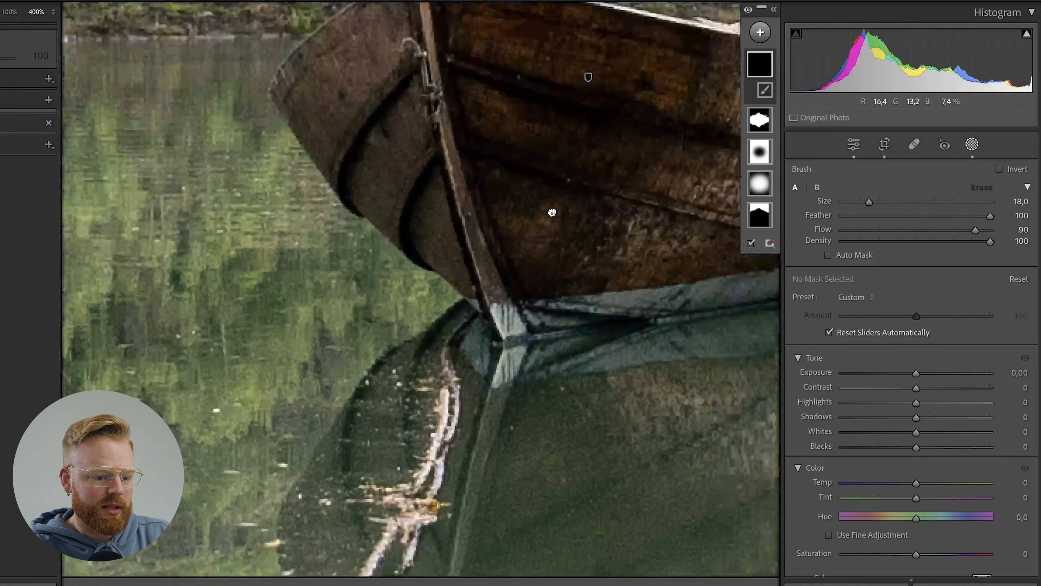
{"action": "left_click", "coordinate": [54, 14]}
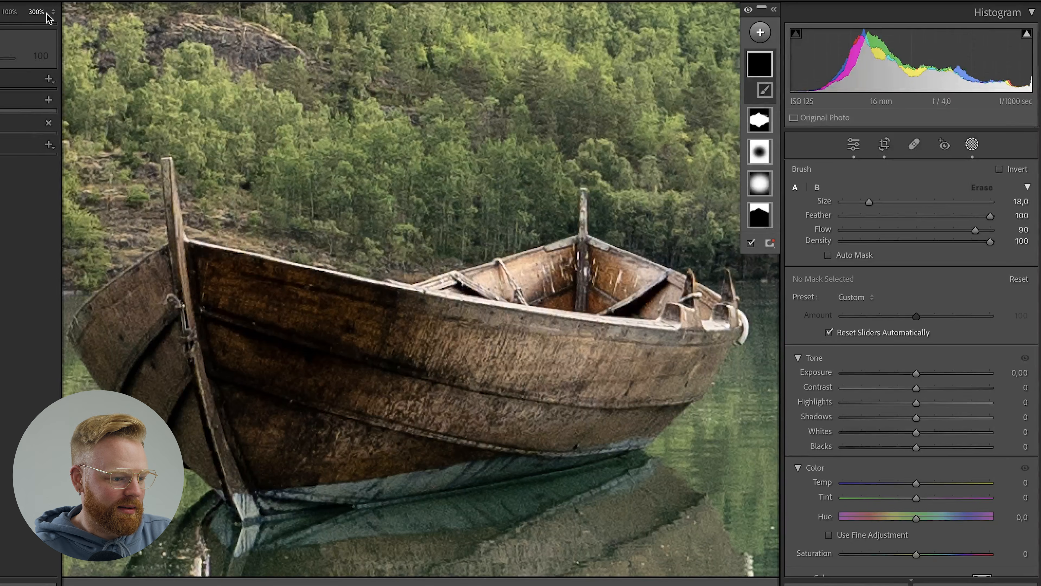
{"action": "left_click", "coordinate": [50, 13]}
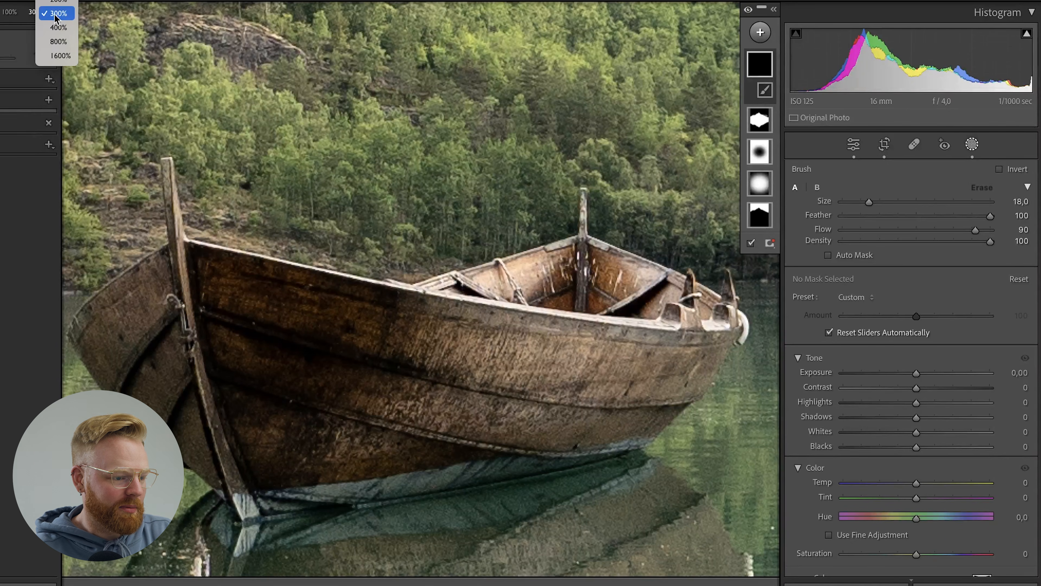
{"action": "left_click", "coordinate": [60, 1]}
{"action": "mouse_move", "coordinate": [250, 336]}
{"action": "left_mouse_down"}
{"action": "mouse_move", "coordinate": [345, 366]}
{"action": "mouse_move", "coordinate": [435, 361]}
{"action": "left_mouse_up"}
{"action": "left_click", "coordinate": [835, 257]}
{"action": "scroll", "coordinate": [529, 379], "scroll_direction": "down", "scroll_amount": 3}
{"action": "mouse_move", "coordinate": [371, 425]}
{"action": "left_mouse_down"}
{"action": "mouse_move", "coordinate": [393, 404]}
{"action": "mouse_move", "coordinate": [549, 351]}
{"action": "left_mouse_up"}
{"action": "scroll", "coordinate": [476, 351], "scroll_direction": "down", "scroll_amount": 4}
{"action": "mouse_move", "coordinate": [476, 352]}
{"action": "left_mouse_down"}
{"action": "mouse_move", "coordinate": [523, 336]}
{"action": "mouse_move", "coordinate": [591, 339]}
{"action": "left_mouse_up"}
{"action": "left_click_drag", "start_coordinate": [561, 369], "coordinate": [536, 380]}
{"action": "mouse_move", "coordinate": [552, 338]}
{"action": "left_mouse_down"}
{"action": "mouse_move", "coordinate": [587, 323]}
{"action": "mouse_move", "coordinate": [466, 318]}
{"action": "mouse_move", "coordinate": [492, 303]}
{"action": "mouse_move", "coordinate": [446, 297]}
{"action": "mouse_move", "coordinate": [549, 282]}
{"action": "mouse_move", "coordinate": [619, 324]}
{"action": "left_mouse_up"}
{"action": "scroll", "coordinate": [455, 306], "scroll_direction": "down", "scroll_amount": 3}
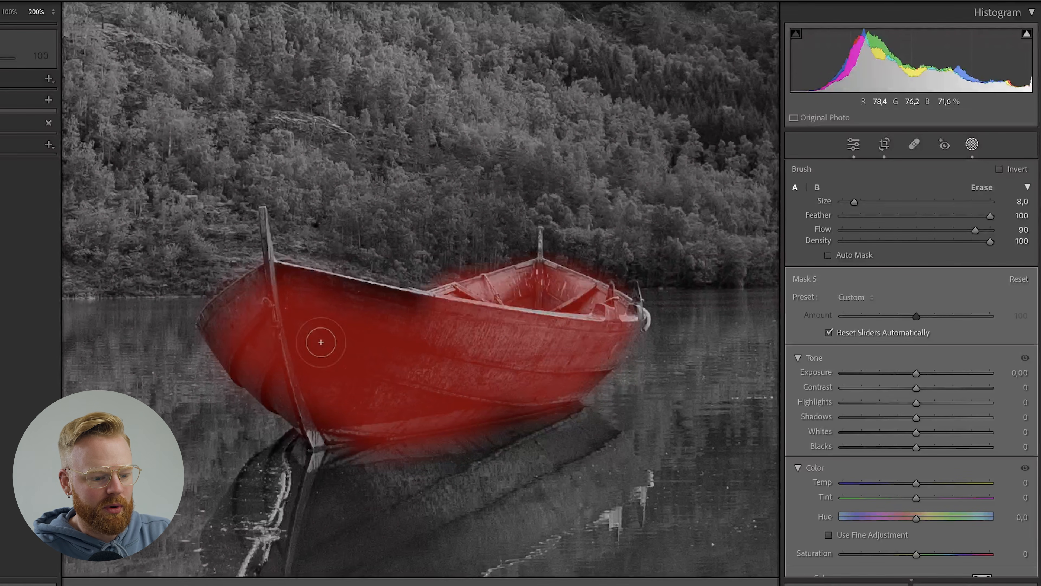
{"action": "mouse_move", "coordinate": [224, 331]}
{"action": "left_mouse_down"}
{"action": "mouse_move", "coordinate": [410, 292]}
{"action": "mouse_move", "coordinate": [232, 337]}
{"action": "mouse_move", "coordinate": [630, 311]}
{"action": "mouse_move", "coordinate": [639, 331]}
{"action": "left_mouse_up"}
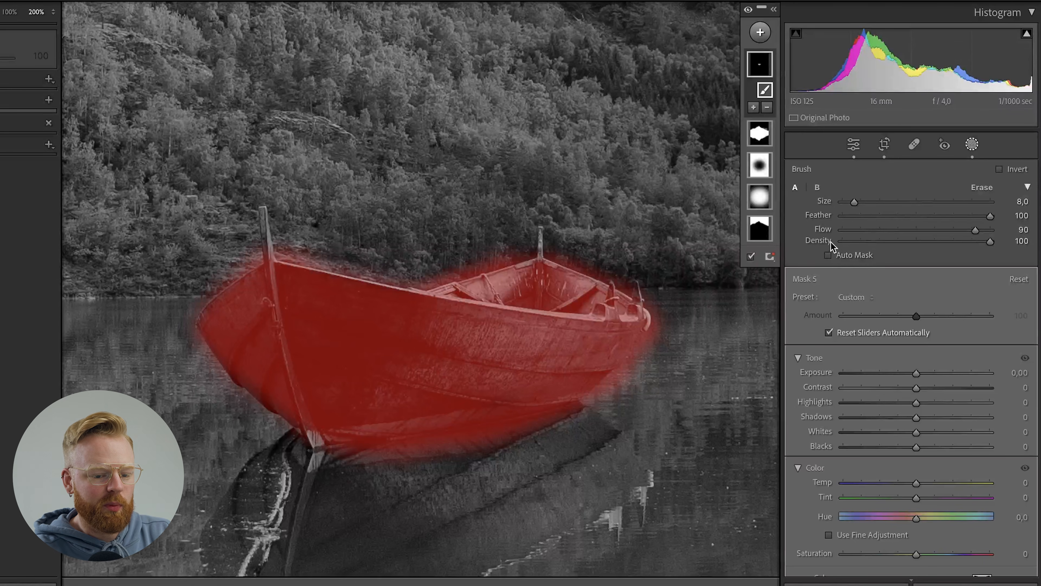
Erase the mask spill around the boat's edges with Auto Mask on and an eraser size of 12 to 15.
{"action": "key", "text": "alt"}
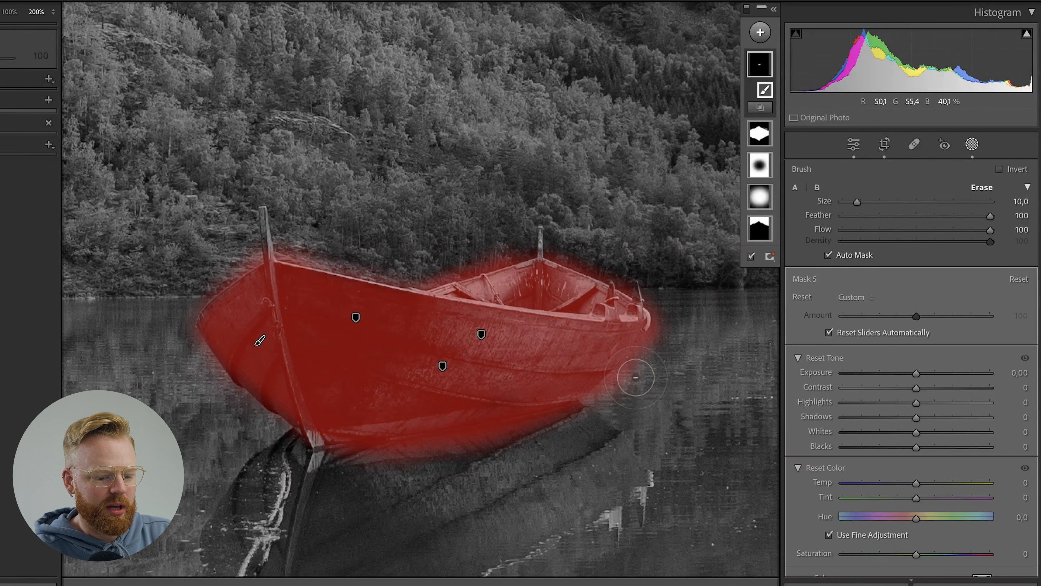
{"action": "scroll", "coordinate": [641, 375], "scroll_direction": "up", "scroll_amount": 4}
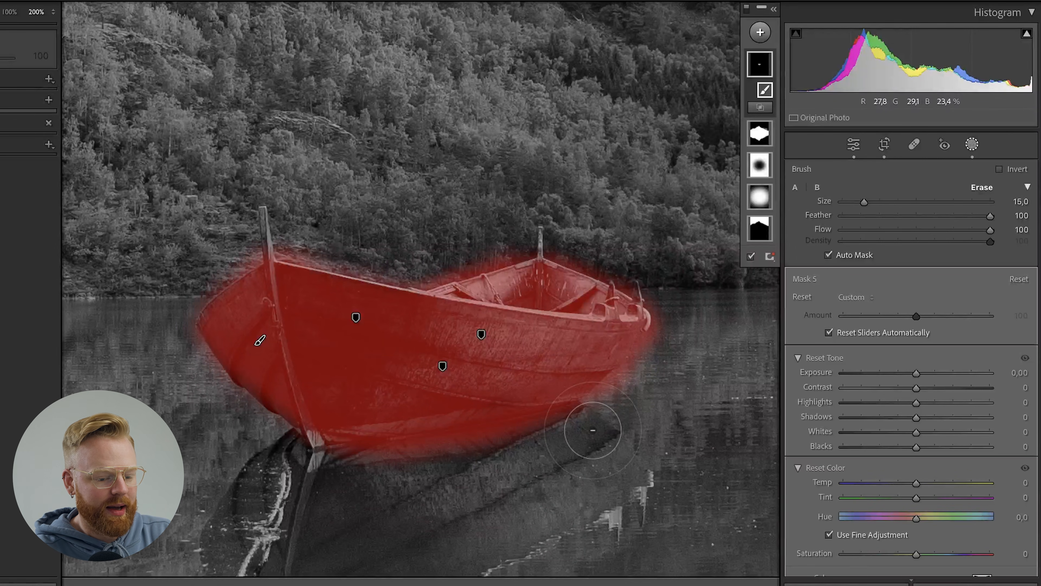
{"action": "mouse_move", "coordinate": [593, 432]}
{"action": "left_mouse_down"}
{"action": "mouse_move", "coordinate": [577, 428]}
{"action": "mouse_move", "coordinate": [693, 367]}
{"action": "mouse_move", "coordinate": [678, 291]}
{"action": "mouse_move", "coordinate": [567, 226]}
{"action": "mouse_move", "coordinate": [429, 244]}
{"action": "mouse_move", "coordinate": [494, 207]}
{"action": "mouse_move", "coordinate": [391, 243]}
{"action": "left_mouse_up"}
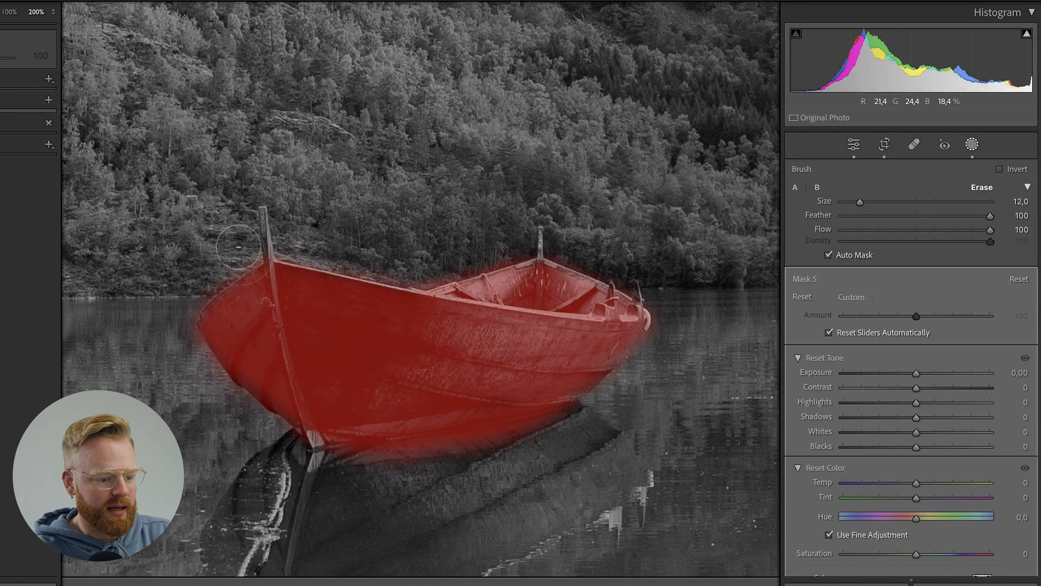
{"action": "left_click_drag", "start_coordinate": [167, 342], "coordinate": [181, 389]}
{"action": "mouse_move", "coordinate": [472, 478]}
{"action": "left_mouse_down"}
{"action": "mouse_move", "coordinate": [442, 480]}
{"action": "mouse_move", "coordinate": [672, 416]}
{"action": "left_mouse_up"}
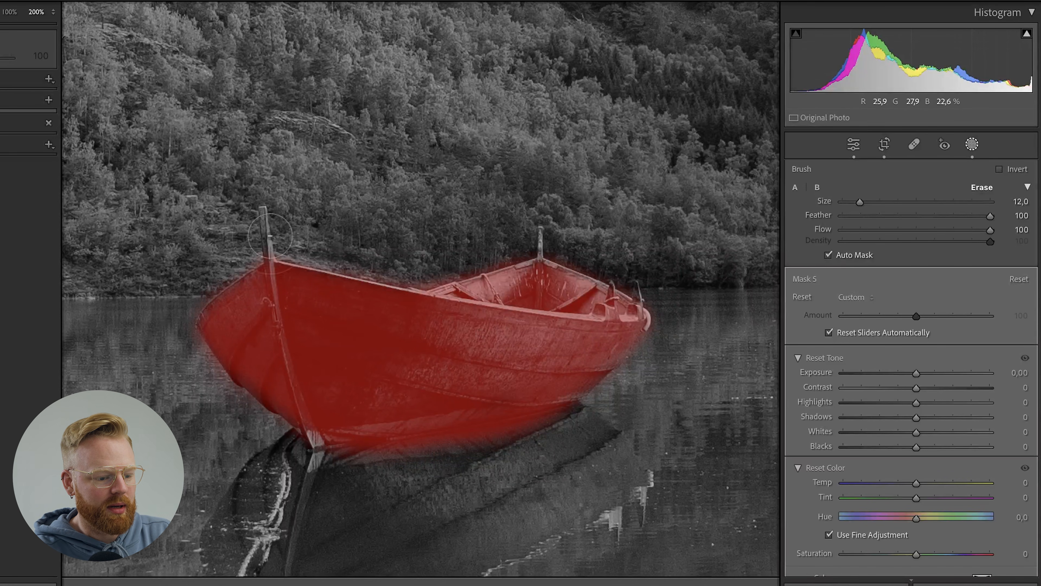
{"action": "left_click_drag", "start_coordinate": [212, 414], "coordinate": [245, 438]}
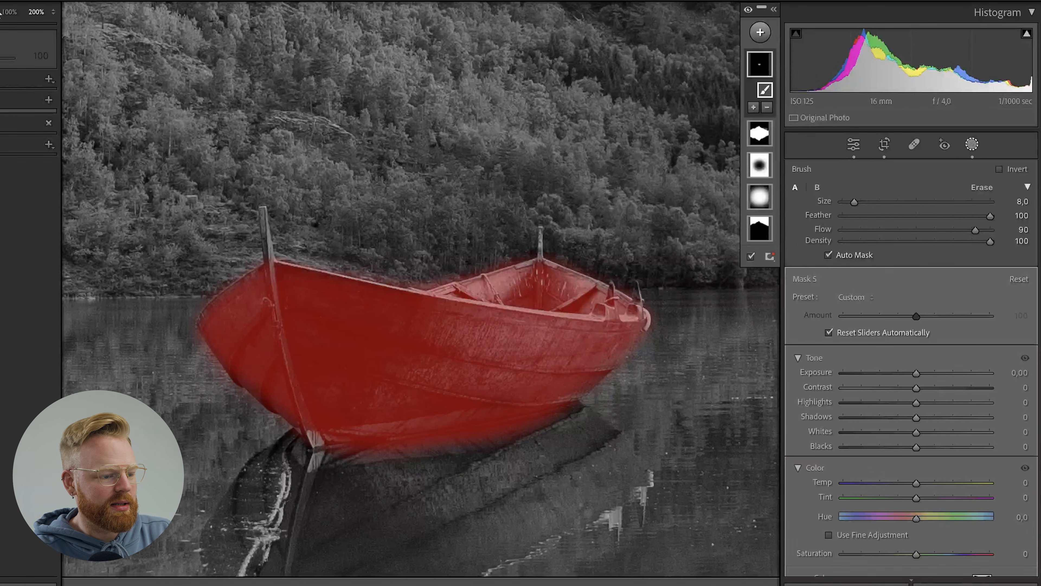
Set the boat mask's exposure to 0.19, contrast to 10, highlights to 9, shadows to 5 and whites to 10.
{"action": "key", "text": "z"}
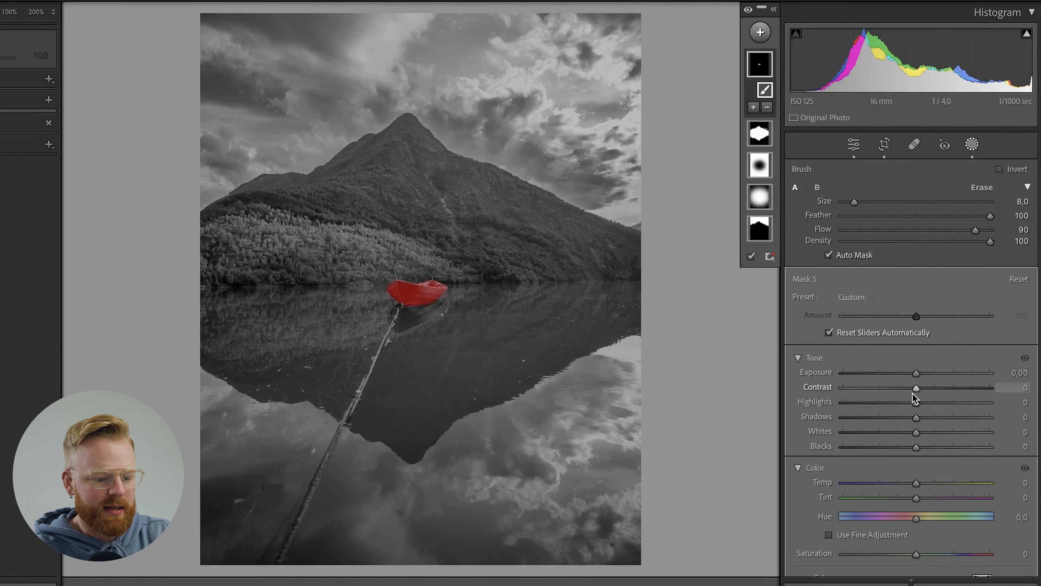
{"action": "key", "text": "o"}
{"action": "key", "text": "o"}
{"action": "key", "text": "o"}
{"action": "left_click_drag", "start_coordinate": [917, 370], "coordinate": [920, 370]}
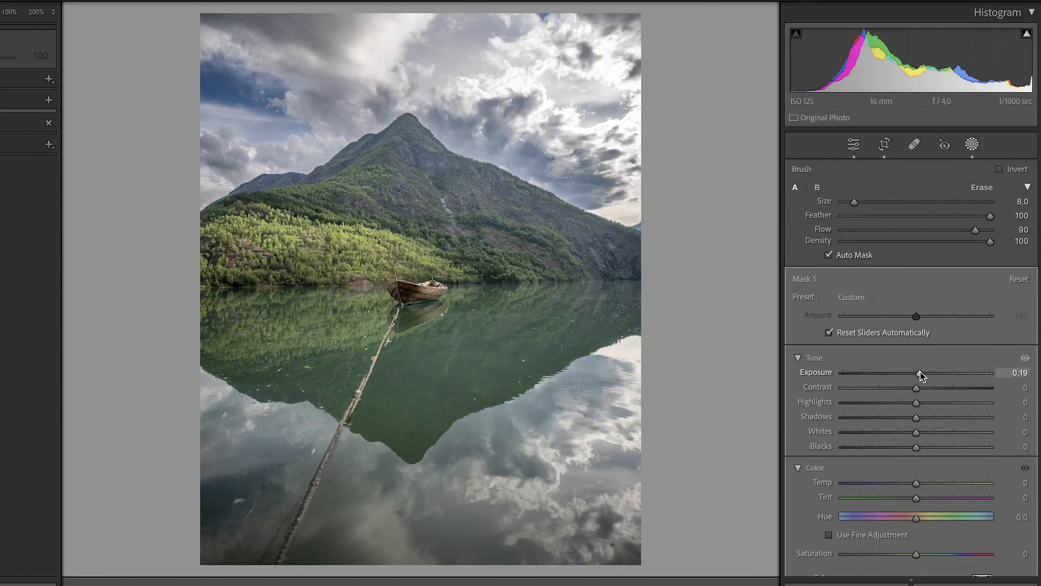
{"action": "scroll", "coordinate": [920, 371], "scroll_direction": "down", "scroll_amount": 10}
{"action": "left_click_drag", "start_coordinate": [916, 561], "coordinate": [928, 561]}
{"action": "scroll", "coordinate": [927, 533], "scroll_direction": "up", "scroll_amount": 7}
{"action": "left_click_drag", "start_coordinate": [916, 350], "coordinate": [924, 350]}
{"action": "mouse_move", "coordinate": [916, 335]}
{"action": "left_mouse_down"}
{"action": "mouse_move", "coordinate": [923, 306]}
{"action": "mouse_move", "coordinate": [923, 320]}
{"action": "left_mouse_up"}
{"action": "left_click_drag", "start_coordinate": [923, 305], "coordinate": [924, 305]}
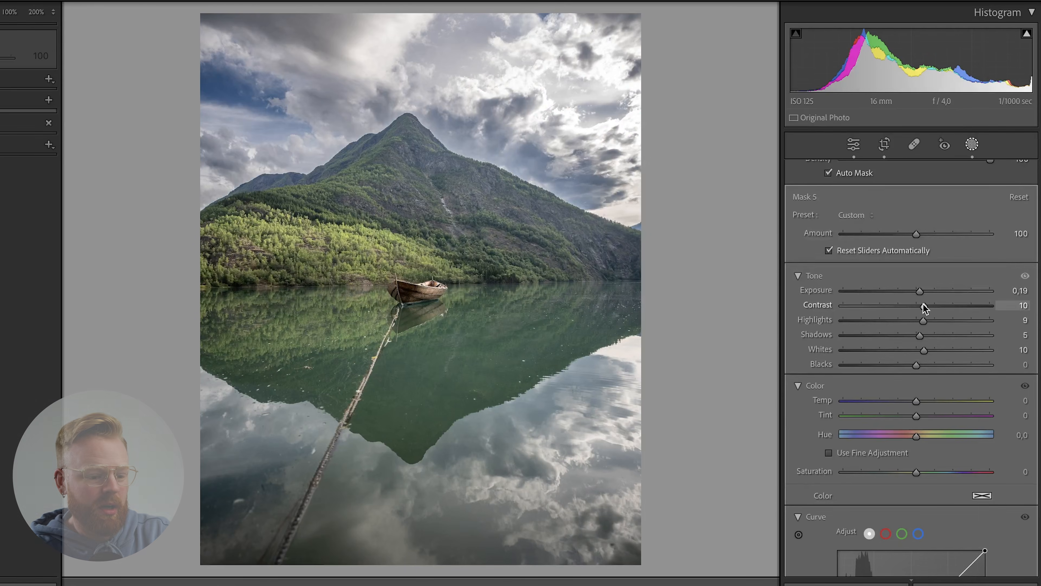
Paint another brush mask over the boat's reflection in the water, using a brush size of 14 with Auto Mask on.
{"action": "left_click", "coordinate": [972, 145]}
{"action": "key", "text": "z"}
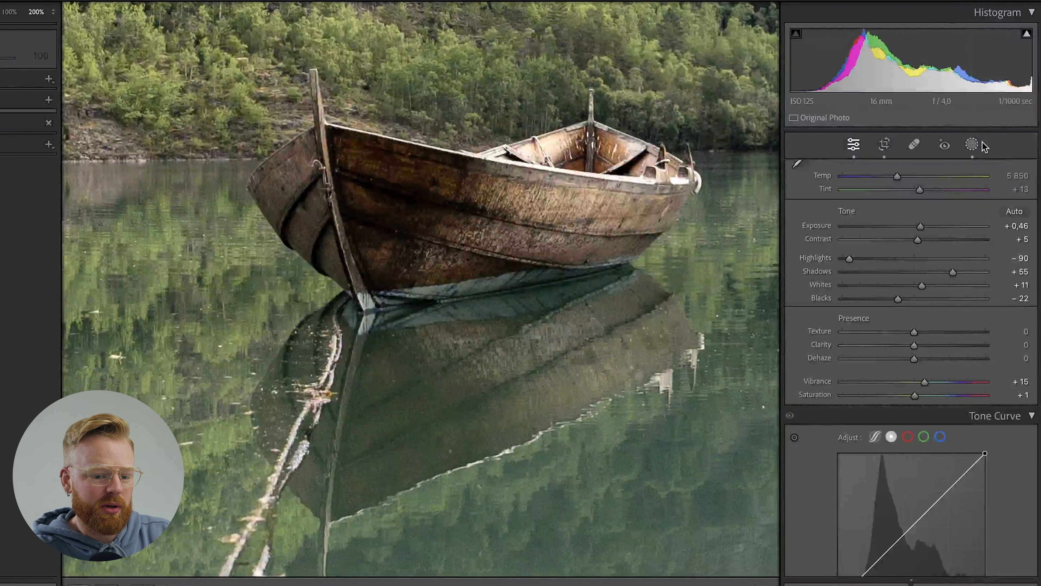
{"action": "left_click", "coordinate": [972, 144]}
{"action": "left_click", "coordinate": [759, 33]}
{"action": "left_click", "coordinate": [769, 161]}
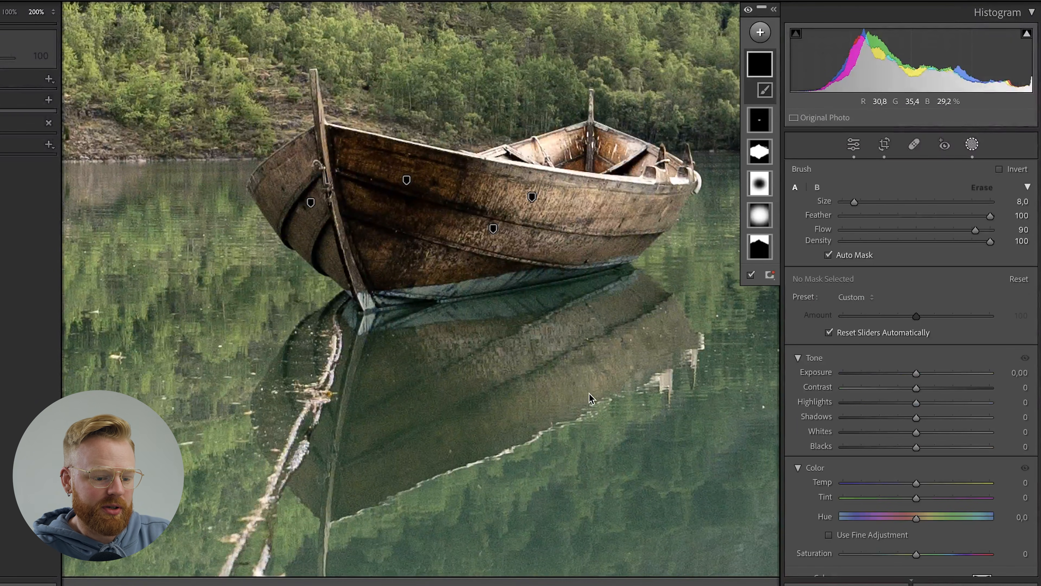
{"action": "scroll", "coordinate": [576, 390], "scroll_direction": "up", "scroll_amount": 4}
{"action": "mouse_move", "coordinate": [577, 391]}
{"action": "left_mouse_down"}
{"action": "mouse_move", "coordinate": [533, 385]}
{"action": "mouse_move", "coordinate": [295, 464]}
{"action": "mouse_move", "coordinate": [387, 336]}
{"action": "mouse_move", "coordinate": [592, 291]}
{"action": "mouse_move", "coordinate": [639, 321]}
{"action": "mouse_move", "coordinate": [515, 384]}
{"action": "mouse_move", "coordinate": [379, 480]}
{"action": "mouse_move", "coordinate": [361, 455]}
{"action": "left_mouse_up"}
Set the reflection mask's whites to 10 and shadows to 2, and close masking.
{"action": "key", "text": "z"}
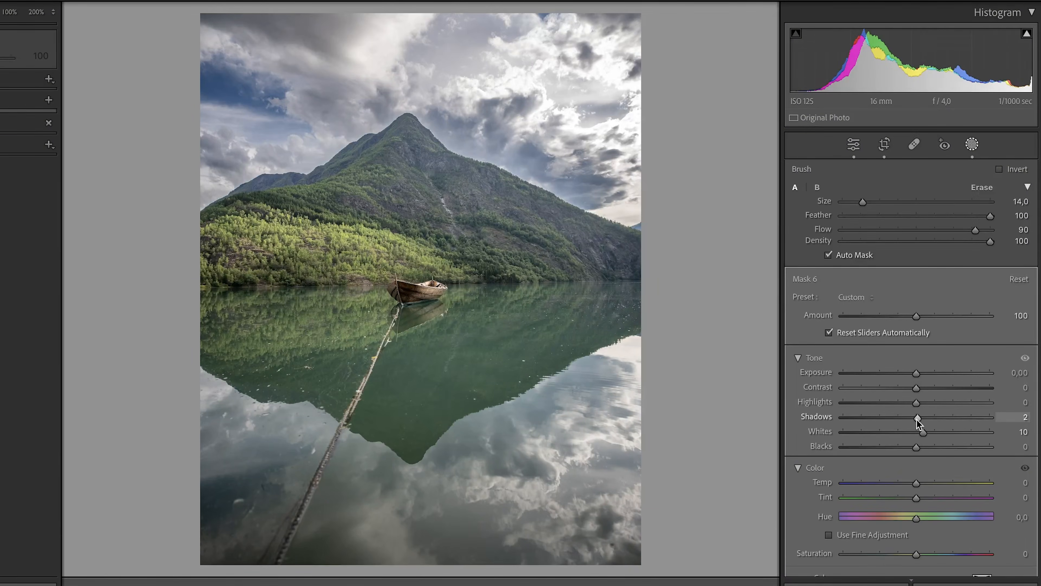
{"action": "scroll", "coordinate": [922, 402], "scroll_direction": "down", "scroll_amount": 10}
{"action": "key", "text": "shift+w"}
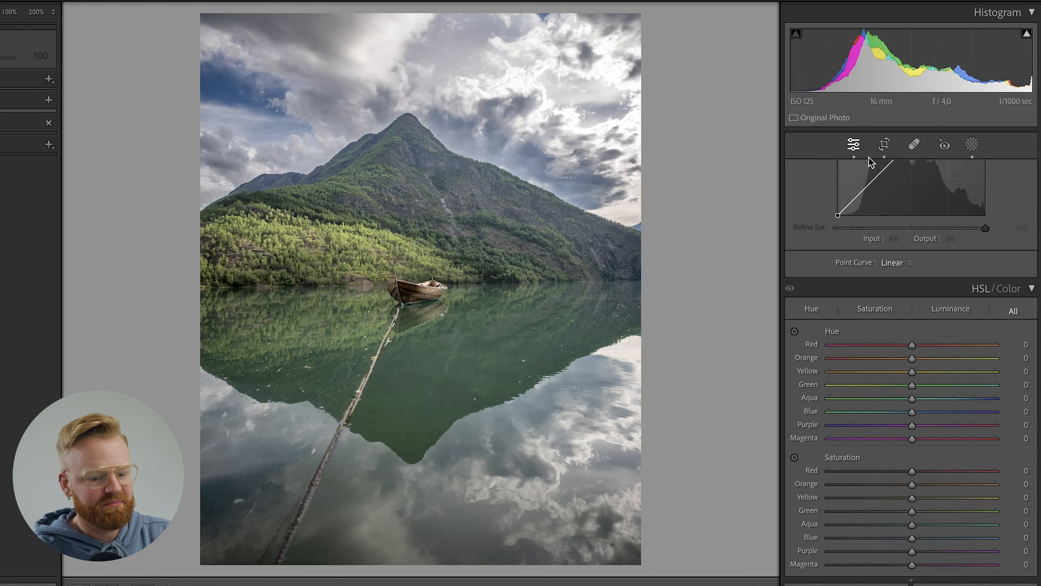
Add a linear gradient mask rising from the photo's bottom edge to just below the boat, and extend its lower end past the photo.
{"action": "left_click", "coordinate": [972, 145]}
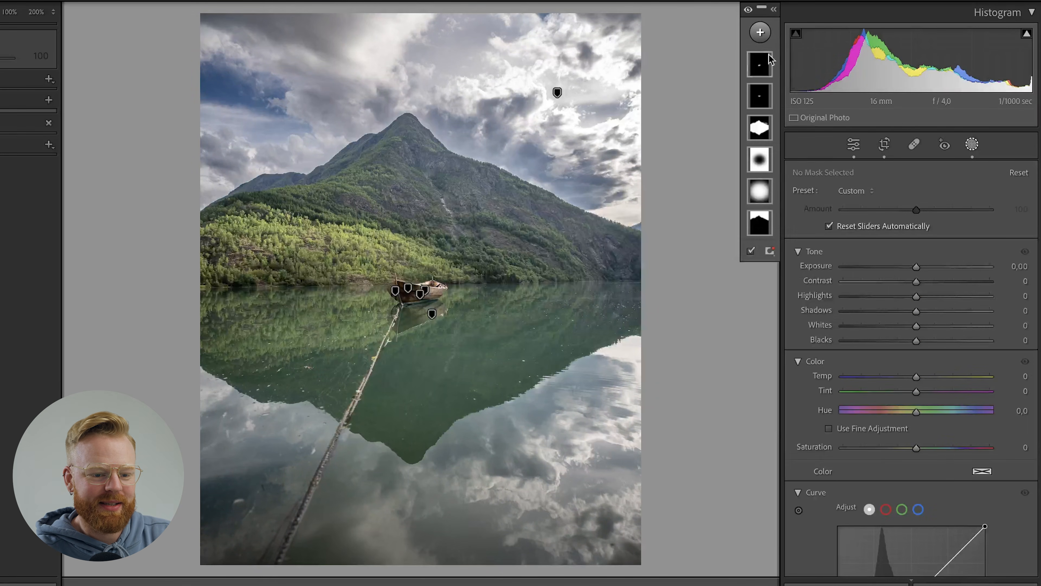
{"action": "left_click", "coordinate": [760, 32]}
{"action": "left_click", "coordinate": [786, 180]}
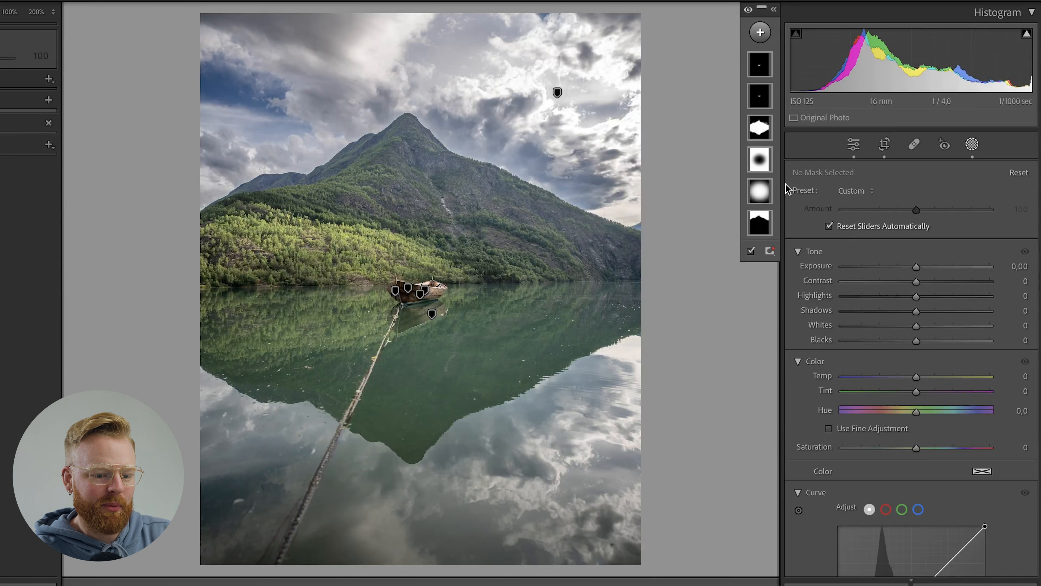
{"action": "left_click_drag", "start_coordinate": [421, 567], "coordinate": [424, 316]}
{"action": "left_click", "coordinate": [38, 14]}
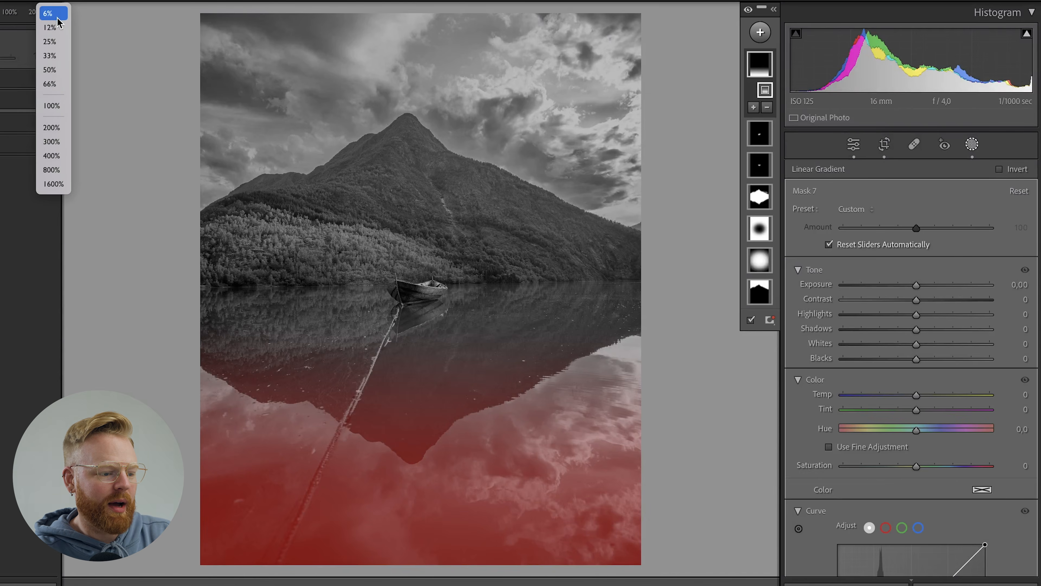
{"action": "left_click", "coordinate": [49, 42]}
{"action": "left_click_drag", "start_coordinate": [419, 549], "coordinate": [422, 582]}
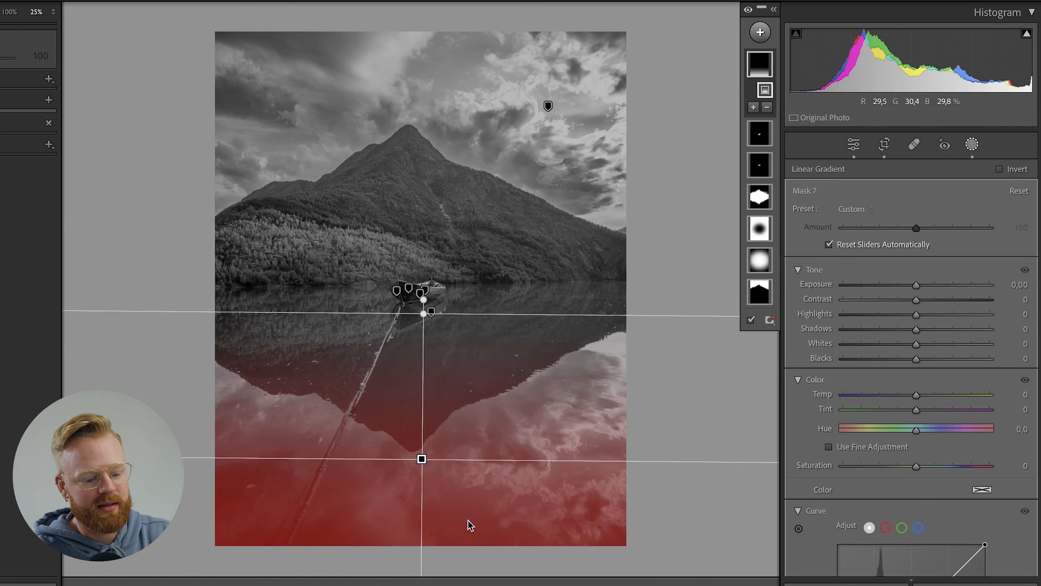
Refine the placement of the linear gradient over the foreground water and set its exposure to -0.47 and contrast to 9.
{"action": "left_click_drag", "start_coordinate": [422, 459], "coordinate": [420, 480]}
{"action": "left_click_drag", "start_coordinate": [426, 332], "coordinate": [428, 308]}
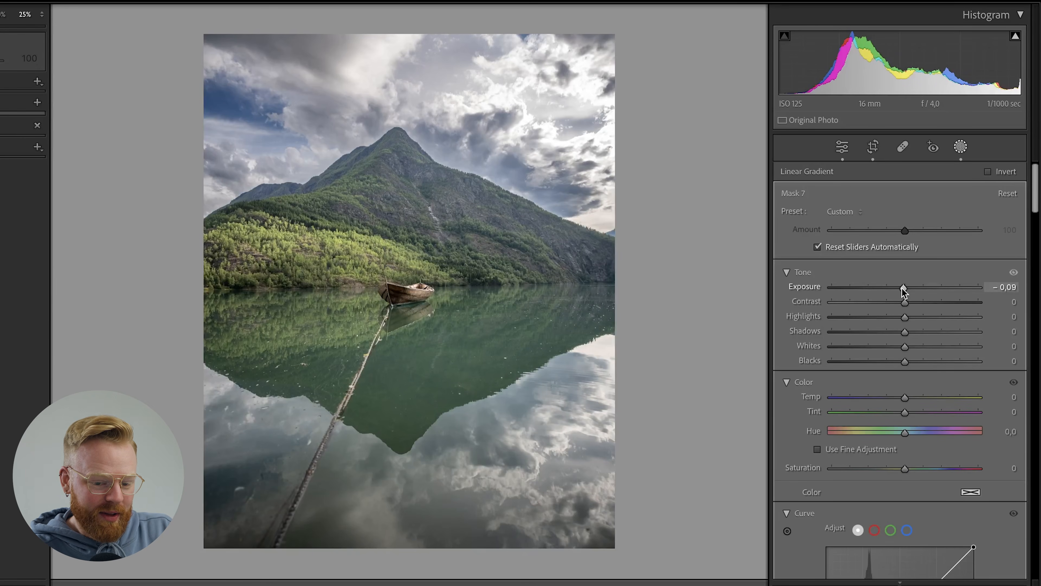
{"action": "mouse_move", "coordinate": [903, 288]}
{"action": "left_mouse_down"}
{"action": "mouse_move", "coordinate": [773, 313]}
{"action": "mouse_move", "coordinate": [896, 289]}
{"action": "left_mouse_up"}
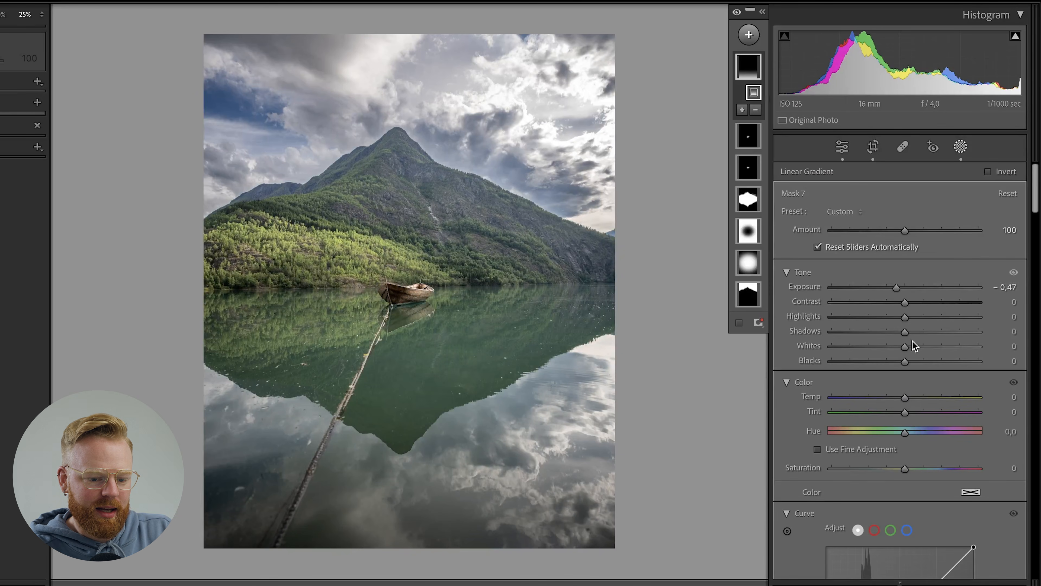
{"action": "left_click_drag", "start_coordinate": [908, 307], "coordinate": [914, 307]}
Add a second linear gradient mask rising from below the photo to just under the boat, with exposure -0.13 and contrast 3.
{"action": "left_click", "coordinate": [747, 34]}
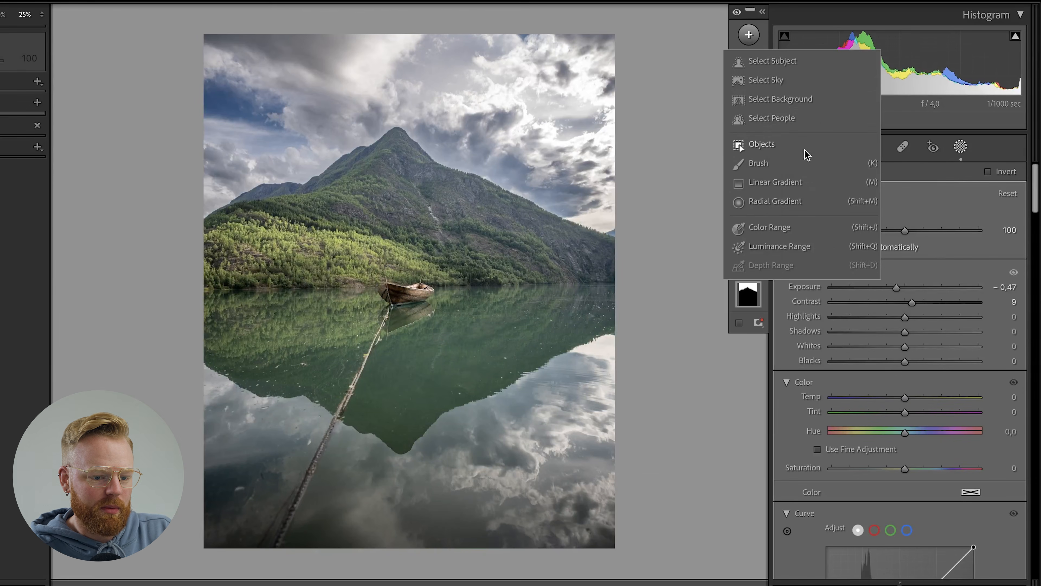
{"action": "left_click", "coordinate": [787, 189]}
{"action": "left_click_drag", "start_coordinate": [395, 433], "coordinate": [372, 561]}
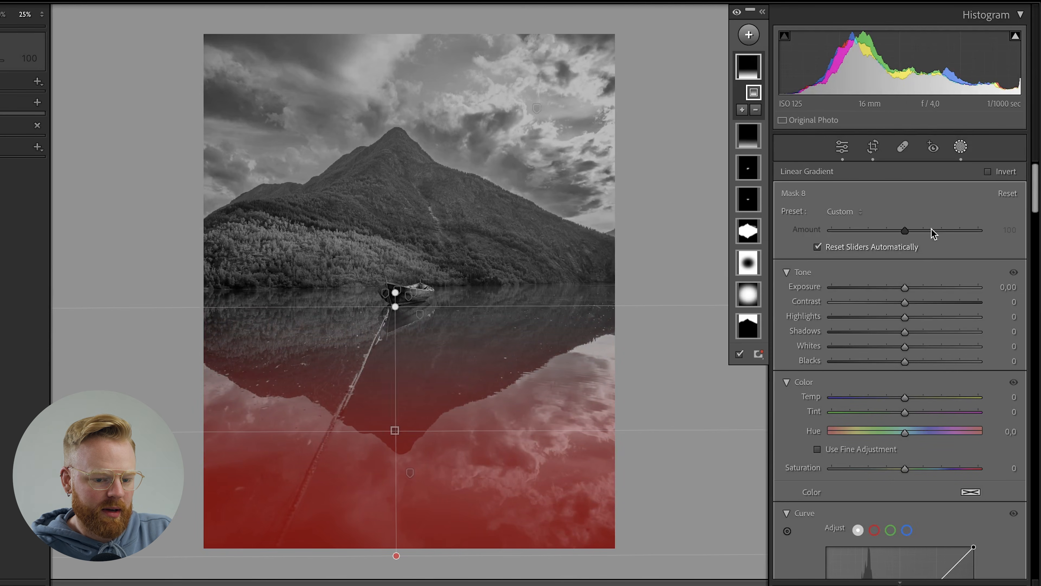
{"action": "left_click_drag", "start_coordinate": [908, 288], "coordinate": [904, 288]}
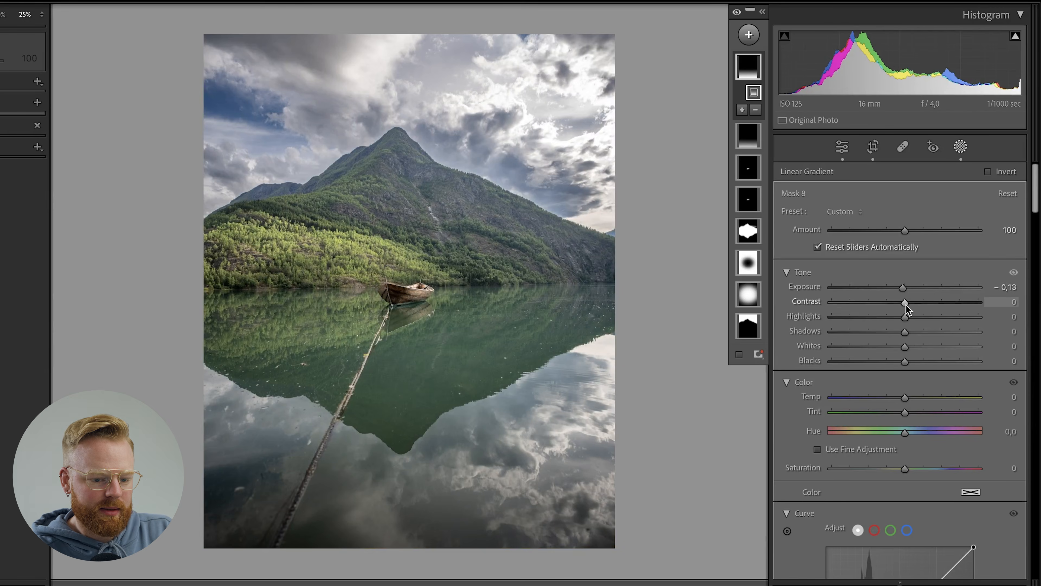
{"action": "left_click", "coordinate": [906, 305]}
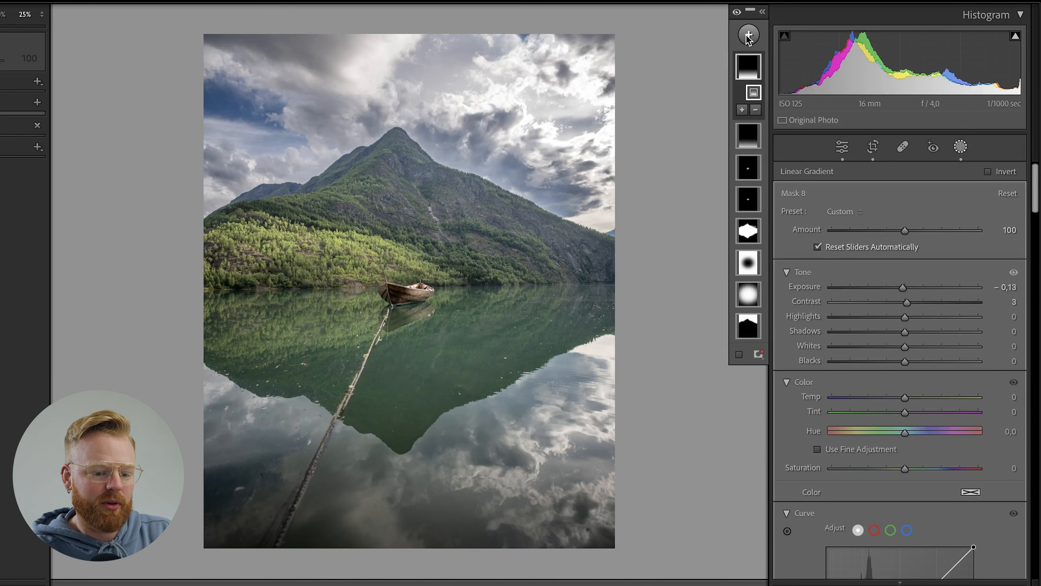
Add a large radial gradient mask centred outside the photo's upper right edge, reaching over the sky, mountain slope and water.
{"action": "left_click", "coordinate": [748, 36]}
{"action": "left_click", "coordinate": [790, 205]}
{"action": "left_click_drag", "start_coordinate": [662, 61], "coordinate": [454, 437]}
{"action": "left_click_drag", "start_coordinate": [631, 131], "coordinate": [626, 202]}
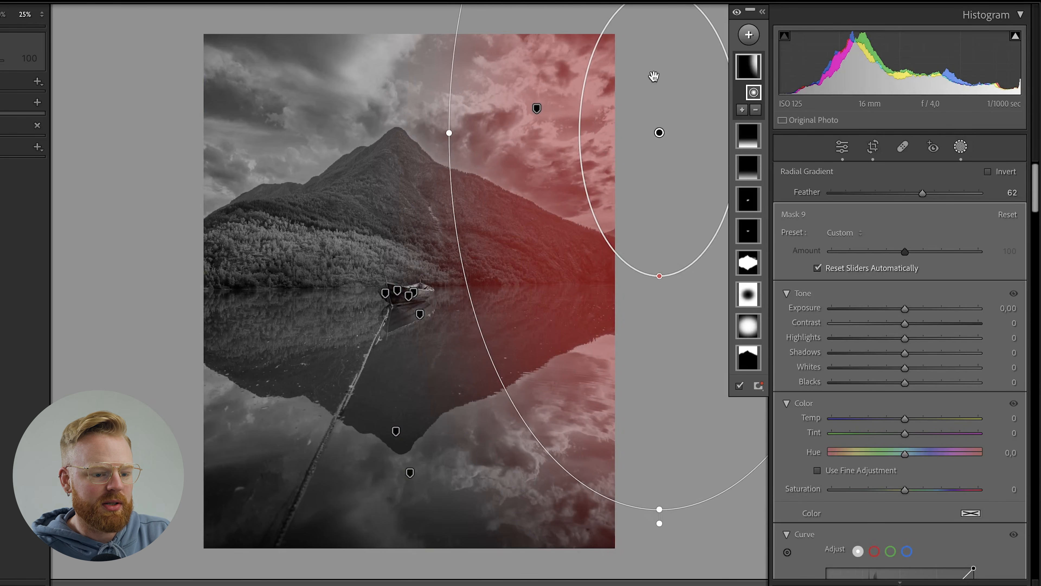
{"action": "mouse_move", "coordinate": [685, 141]}
{"action": "left_mouse_down"}
{"action": "mouse_move", "coordinate": [672, 158]}
{"action": "mouse_move", "coordinate": [674, 144]}
{"action": "left_mouse_up"}
{"action": "left_click_drag", "start_coordinate": [596, 512], "coordinate": [624, 515]}
{"action": "mouse_move", "coordinate": [632, 355]}
{"action": "left_mouse_down"}
{"action": "mouse_move", "coordinate": [657, 341]}
{"action": "mouse_move", "coordinate": [641, 345]}
{"action": "left_mouse_up"}
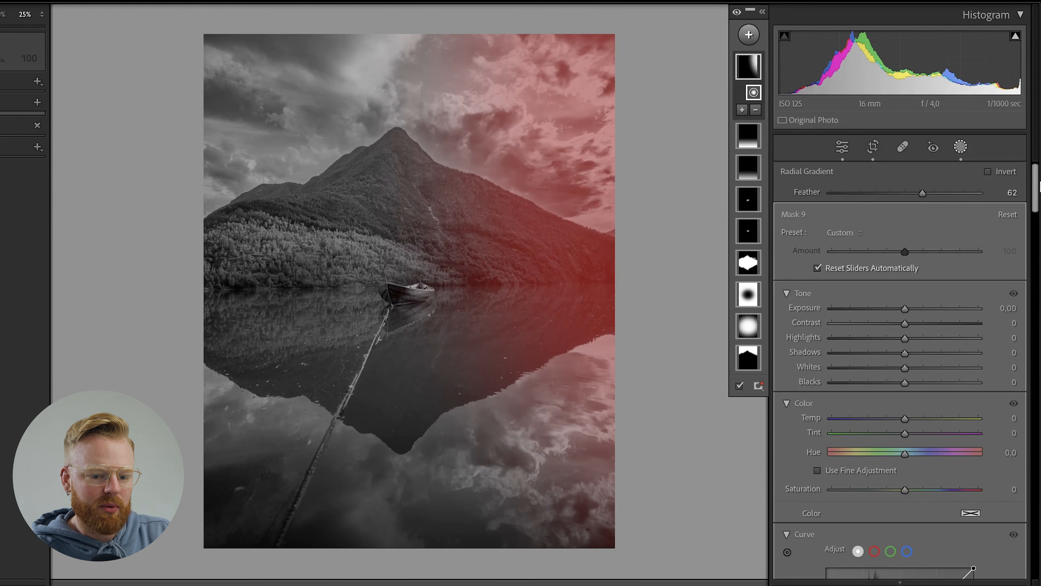
Set the radial mask's dehaze to -18 and clarity to -10.
{"action": "scroll", "coordinate": [1037, 205], "scroll_direction": "down", "scroll_amount": 8}
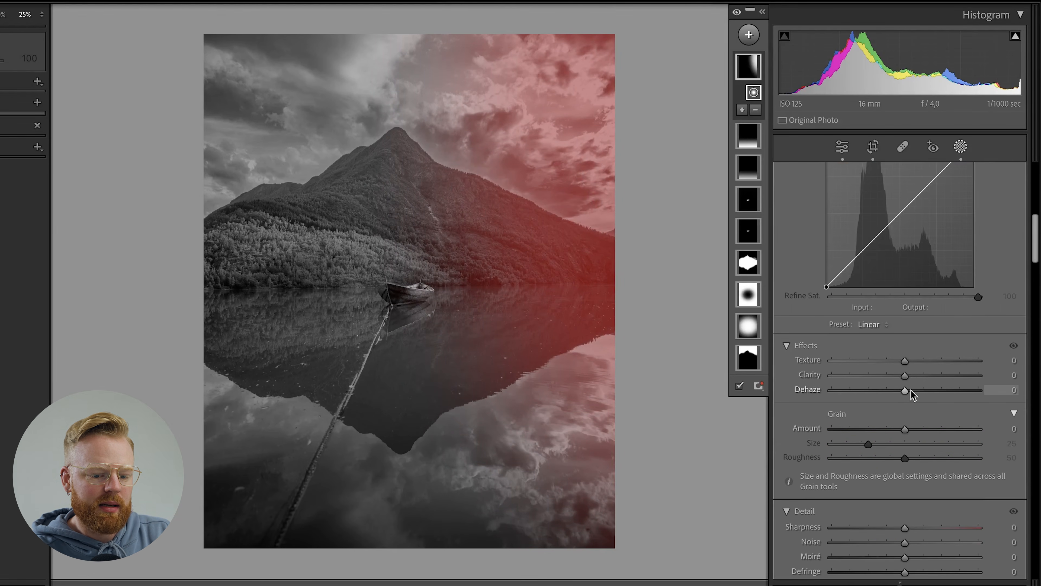
{"action": "left_click_drag", "start_coordinate": [907, 390], "coordinate": [836, 397]}
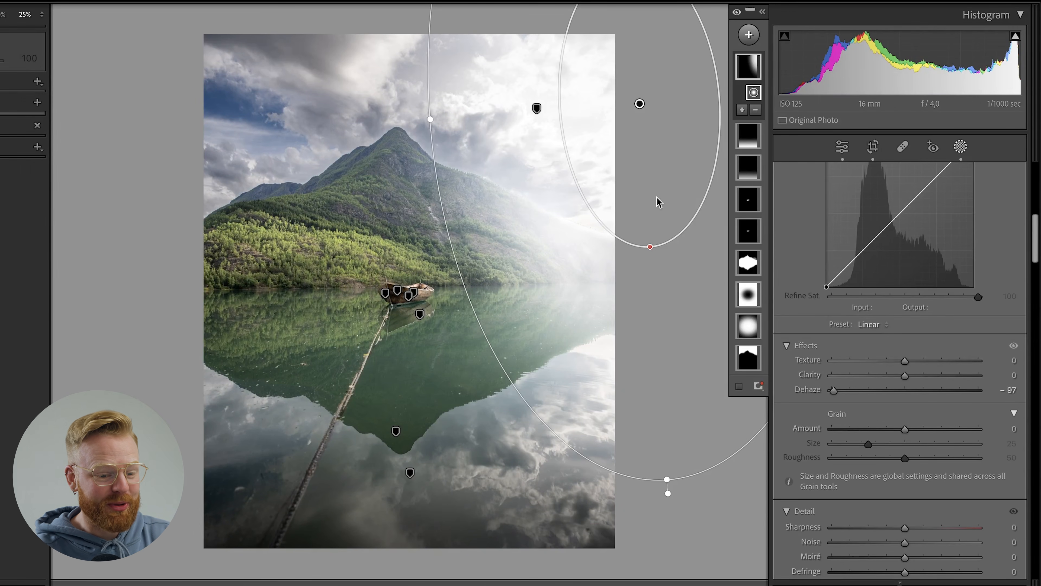
{"action": "mouse_move", "coordinate": [890, 389]}
{"action": "left_mouse_down"}
{"action": "mouse_move", "coordinate": [897, 375]}
{"action": "mouse_move", "coordinate": [891, 391]}
{"action": "left_mouse_up"}
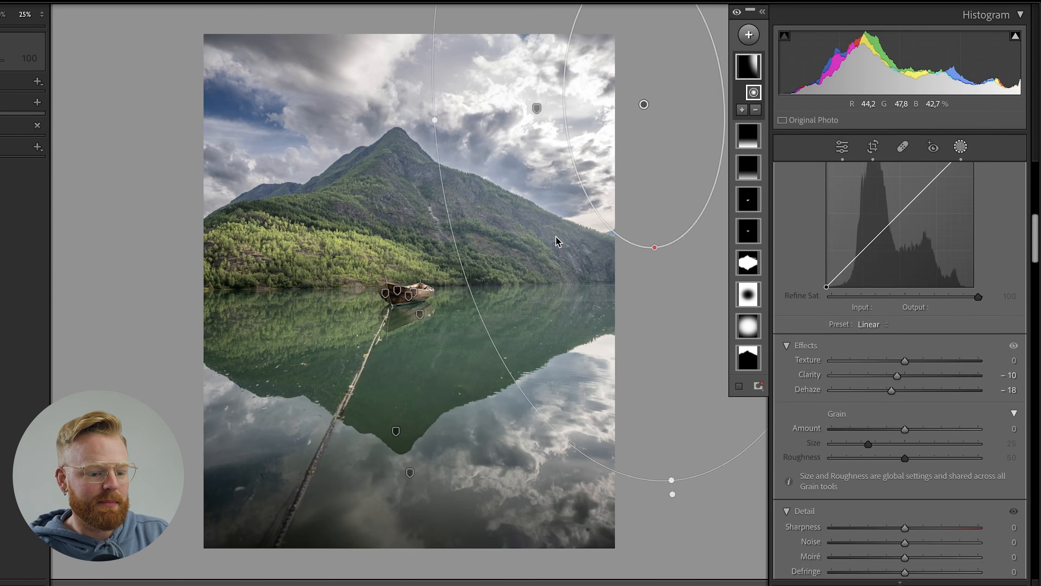
Move the radial gradient farther right off the photo and stretch it downward past the photo's lower edge.
{"action": "left_click_drag", "start_coordinate": [604, 248], "coordinate": [604, 248]}
{"action": "left_click_drag", "start_coordinate": [716, 504], "coordinate": [725, 577]}
{"action": "mouse_move", "coordinate": [676, 249]}
{"action": "left_mouse_down"}
{"action": "mouse_move", "coordinate": [588, 249]}
{"action": "mouse_move", "coordinate": [520, 270]}
{"action": "mouse_move", "coordinate": [654, 255]}
{"action": "mouse_move", "coordinate": [679, 249]}
{"action": "mouse_move", "coordinate": [681, 235]}
{"action": "left_mouse_up"}
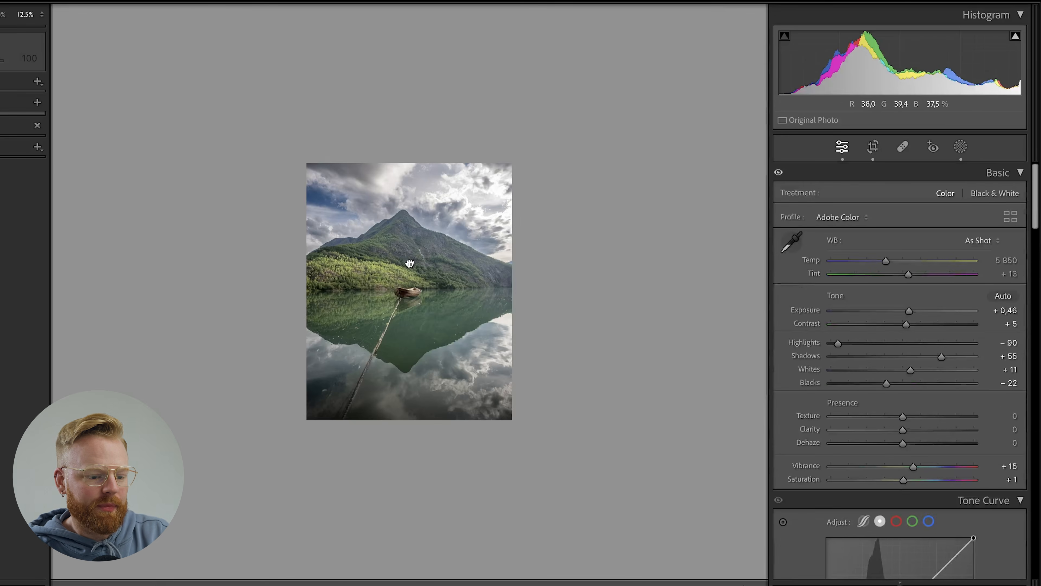
Leave and reopen masking, and toggle the visibility of all masks to compare the photo with and without them.
{"action": "left_click", "coordinate": [409, 263]}
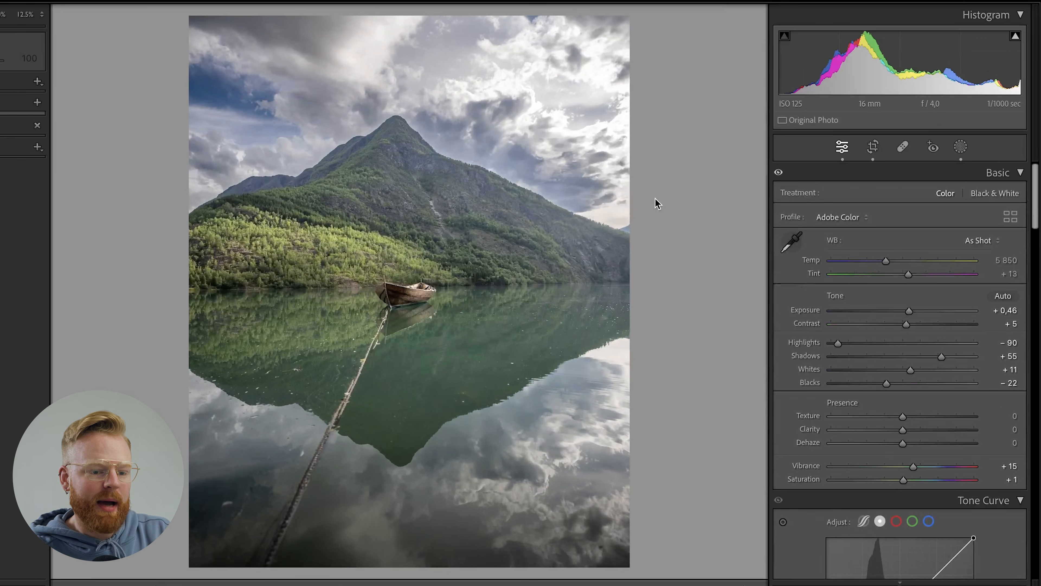
{"action": "left_click", "coordinate": [960, 147]}
{"action": "left_click", "coordinate": [737, 15]}
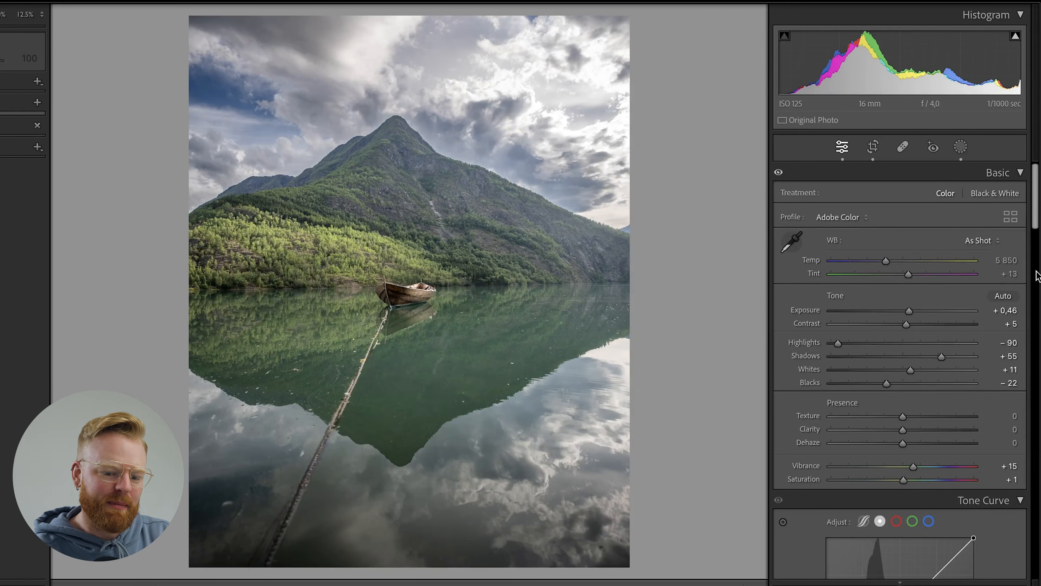
Calibrate the colours with red primary hue +20, blue primary hue -30 and green primary saturation +7.
{"action": "left_click_drag", "start_coordinate": [1031, 203], "coordinate": [1037, 535]}
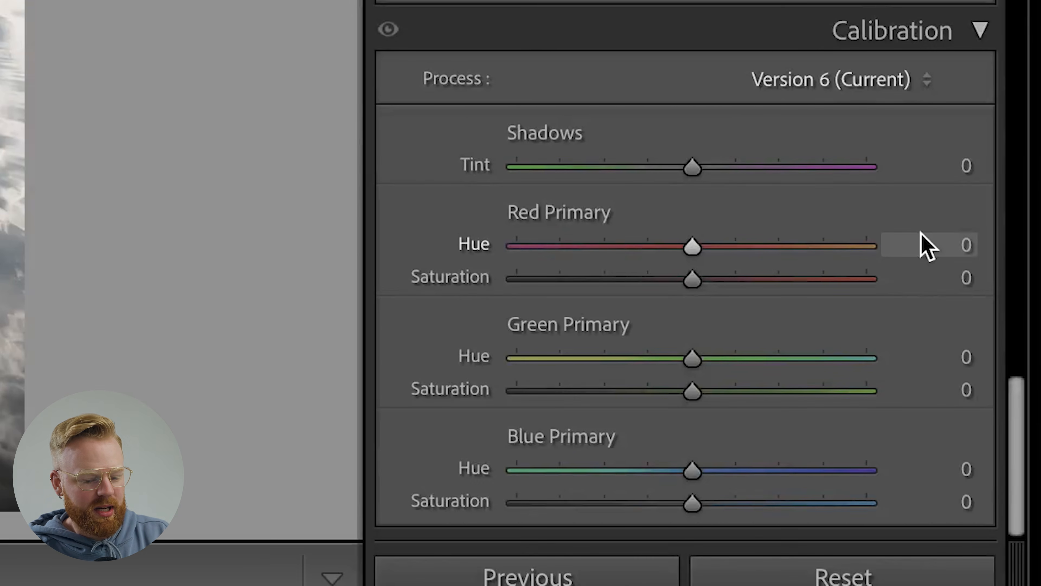
{"action": "left_click", "coordinate": [927, 246]}
{"action": "type", "text": "20"}
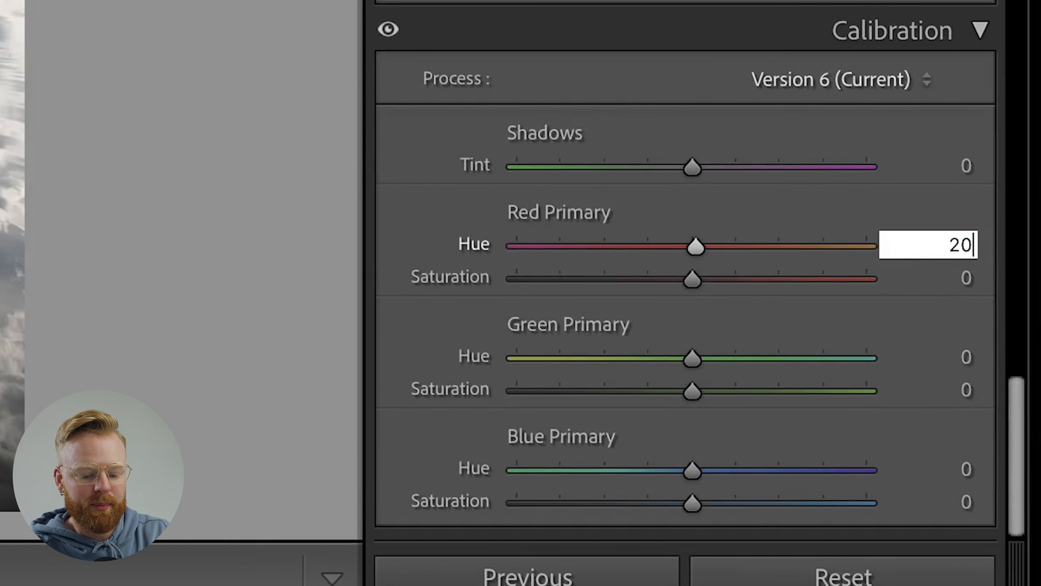
{"action": "key", "text": "Return"}
{"action": "left_click", "coordinate": [922, 467]}
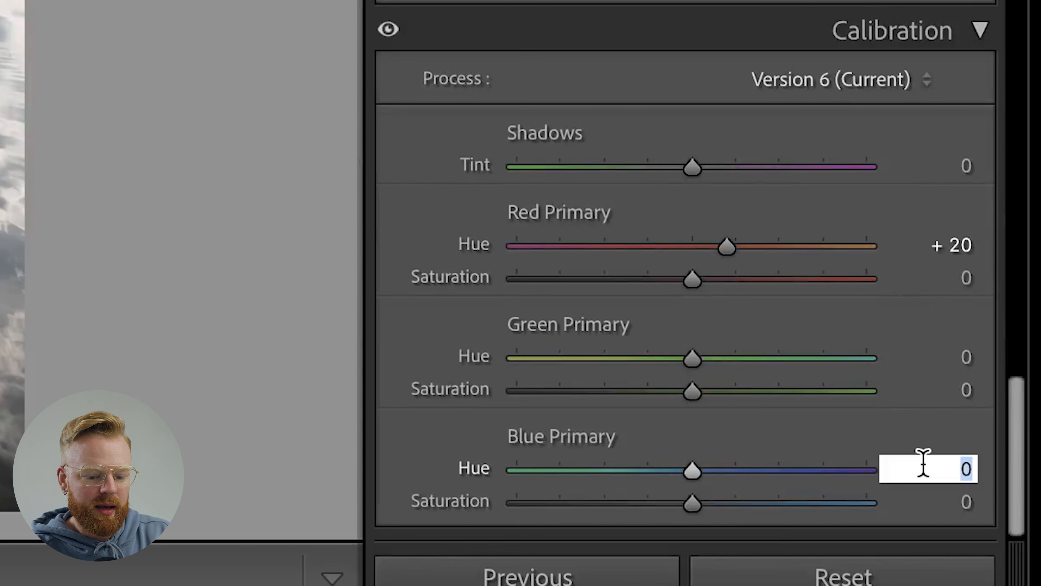
{"action": "type", "text": "-30"}
{"action": "key", "text": "Return"}
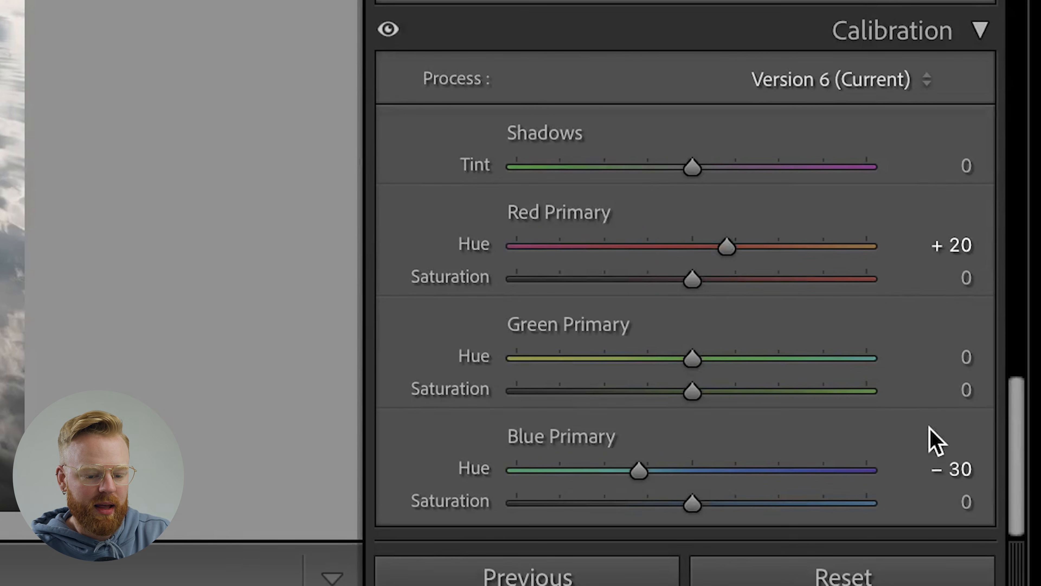
{"action": "left_click", "coordinate": [948, 392]}
{"action": "type", "text": "7"}
{"action": "key", "text": "Return"}
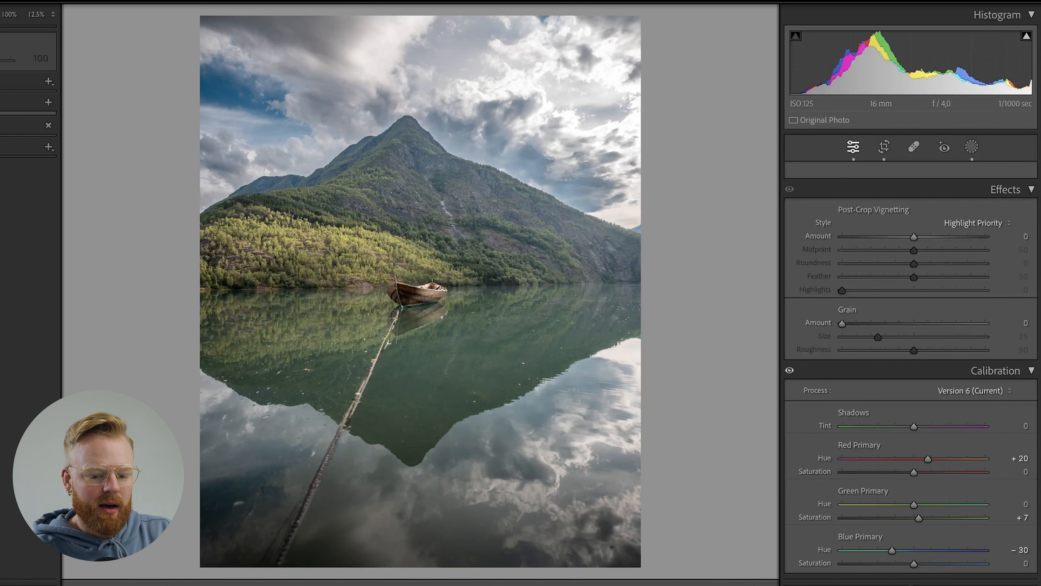
Try shifting the boat's colour with the HSL orange hue at -57, -61 and +100.
{"action": "scroll", "coordinate": [1020, 279], "scroll_direction": "up", "scroll_amount": 15}
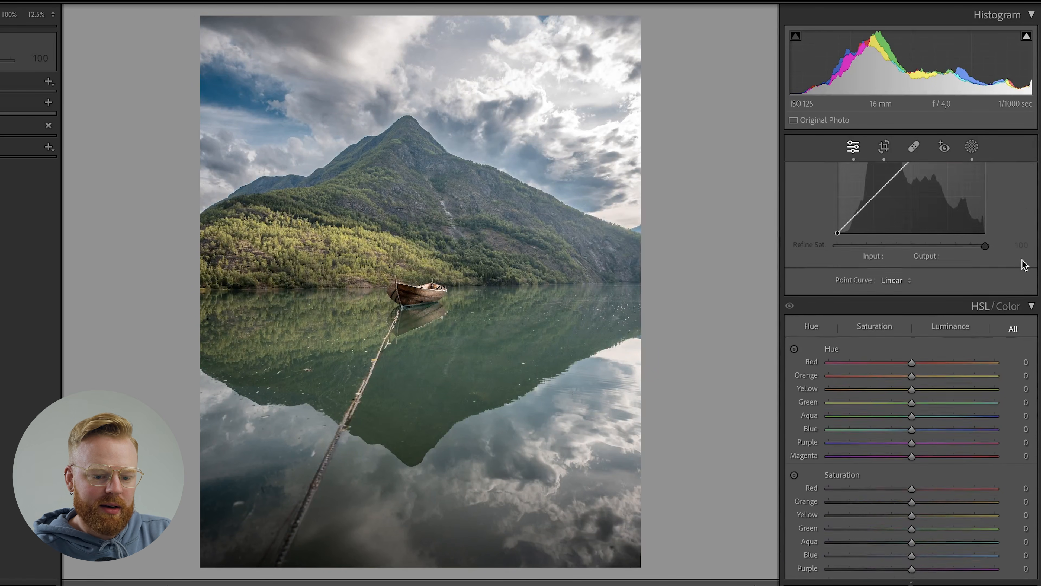
{"action": "scroll", "coordinate": [1020, 281], "scroll_direction": "down", "scroll_amount": 2}
{"action": "scroll", "coordinate": [1018, 280], "scroll_direction": "down", "scroll_amount": 1}
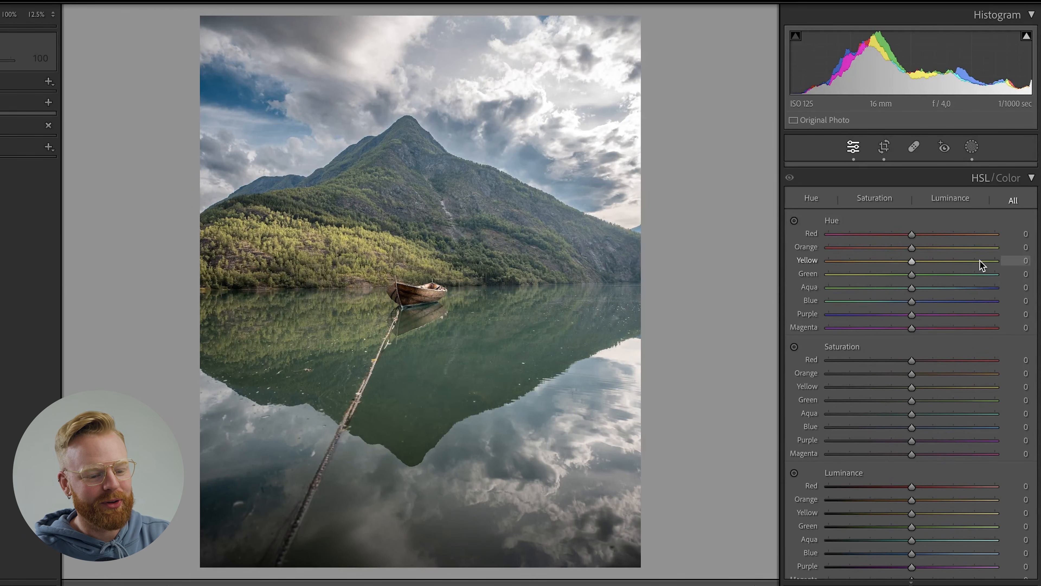
{"action": "left_click_drag", "start_coordinate": [911, 233], "coordinate": [865, 251]}
{"action": "double_click", "coordinate": [908, 234]}
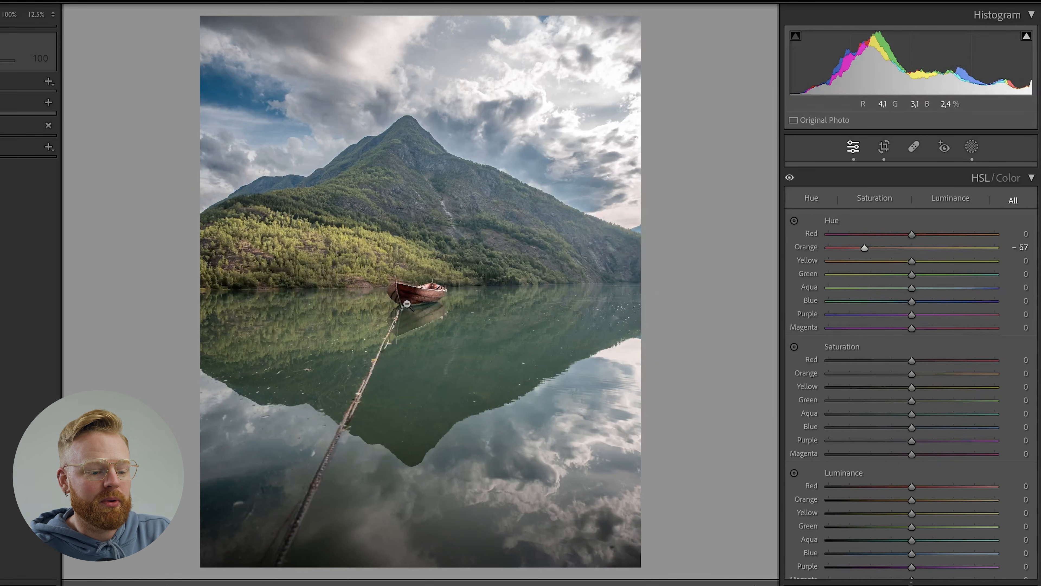
{"action": "left_click_drag", "start_coordinate": [865, 249], "coordinate": [862, 249]}
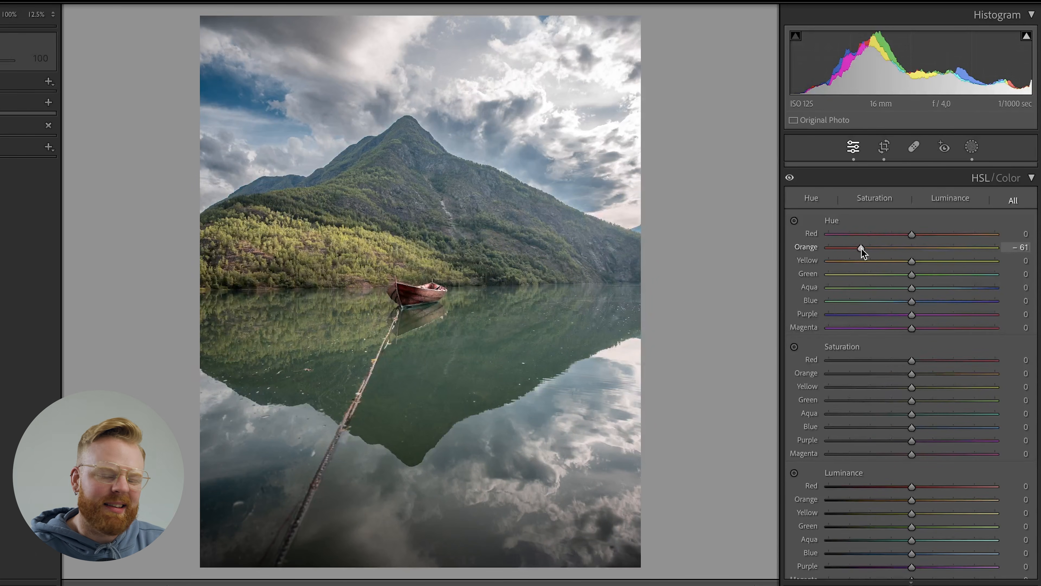
{"action": "left_click_drag", "start_coordinate": [860, 248], "coordinate": [1028, 250]}
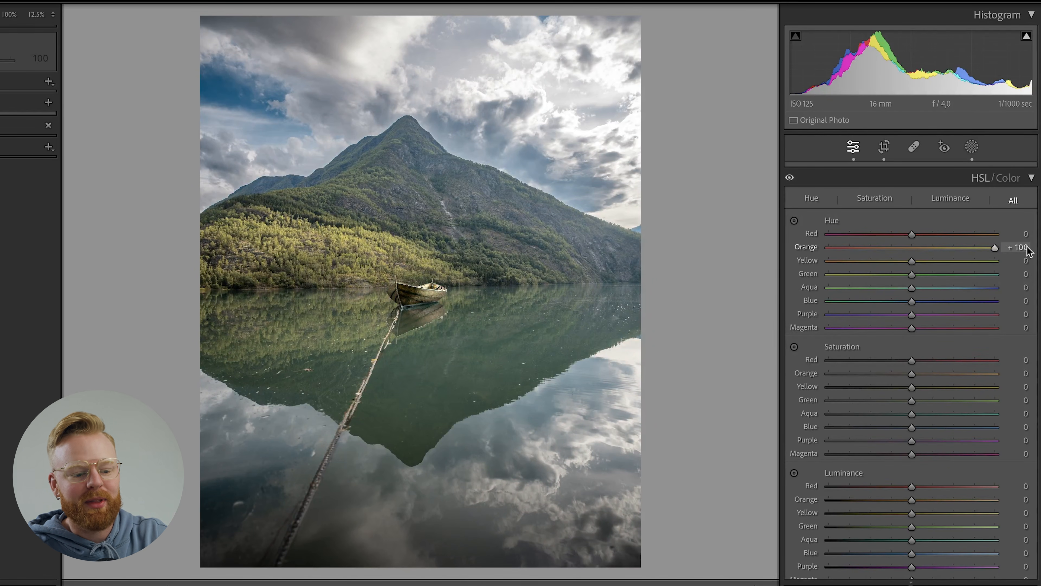
Set the HSL hues to orange -65, yellow +25, green +10, aqua +45, blue -5 and purple -15.
{"action": "left_click_drag", "start_coordinate": [994, 248], "coordinate": [860, 266]}
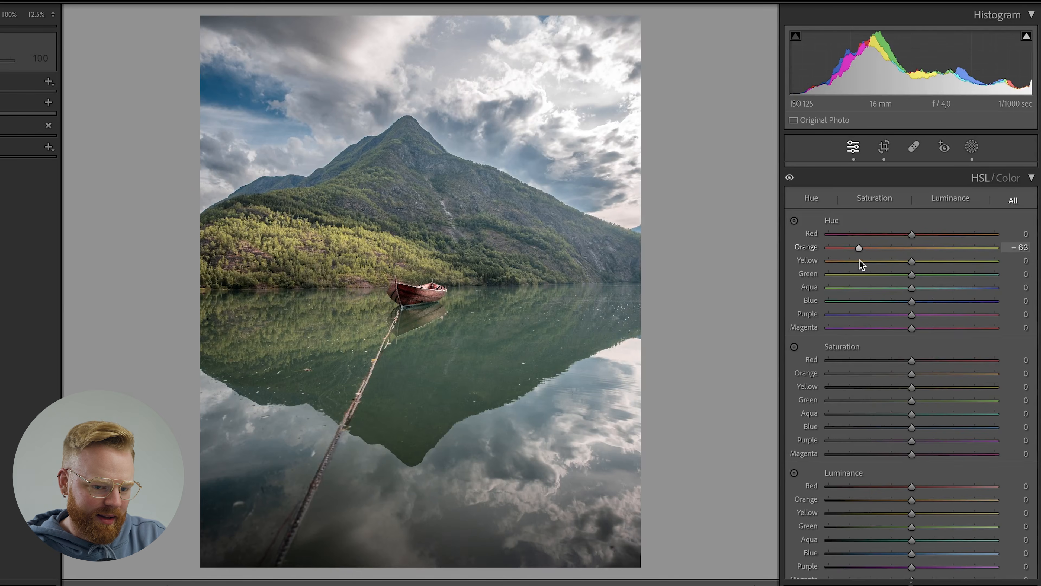
{"action": "left_click_drag", "start_coordinate": [859, 259], "coordinate": [938, 262]}
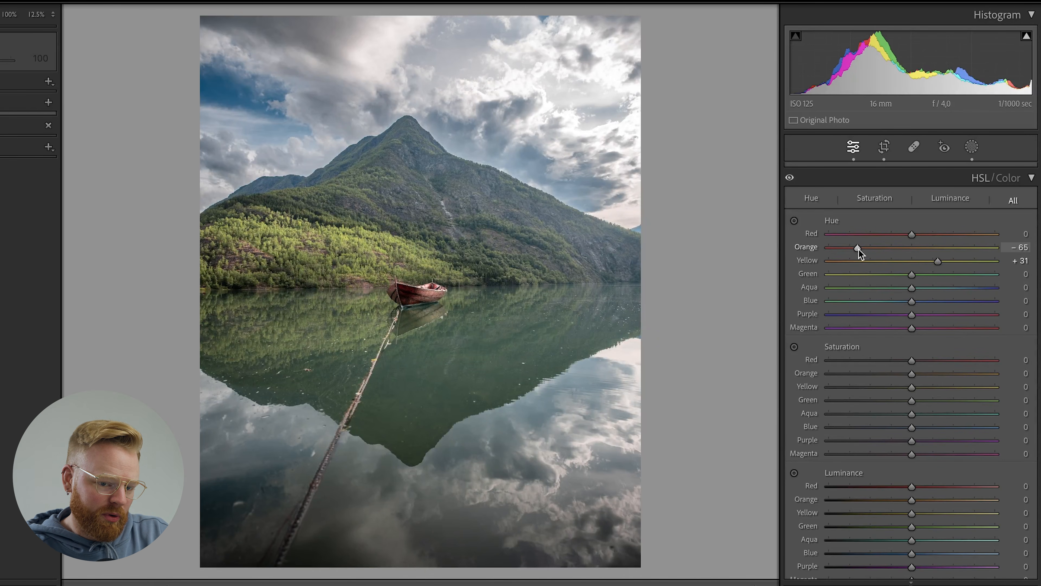
{"action": "left_click_drag", "start_coordinate": [941, 265], "coordinate": [914, 301]}
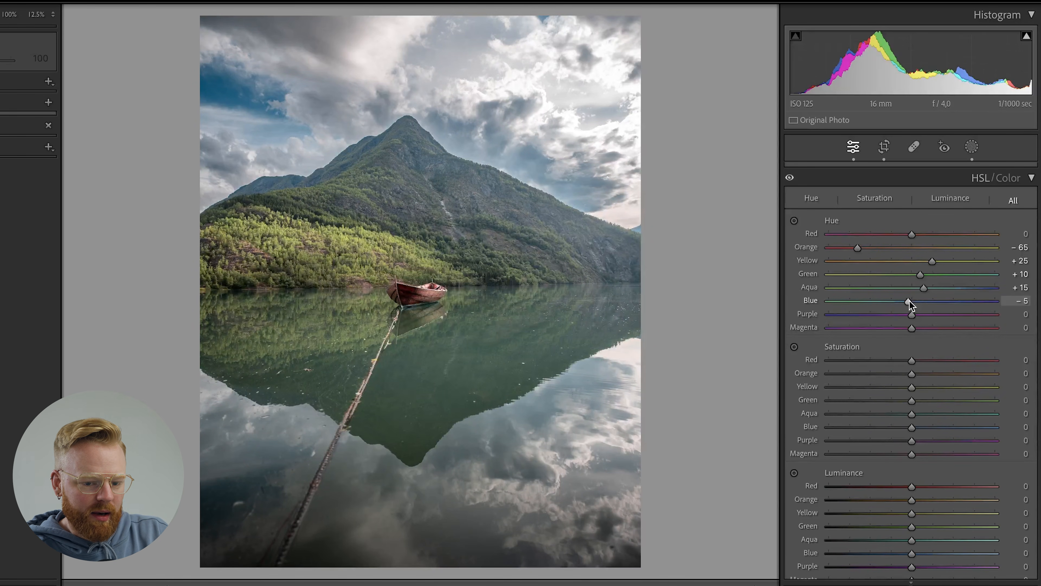
{"action": "mouse_move", "coordinate": [912, 315]}
{"action": "left_mouse_down"}
{"action": "mouse_move", "coordinate": [826, 319]}
{"action": "mouse_move", "coordinate": [1021, 324]}
{"action": "mouse_move", "coordinate": [905, 312]}
{"action": "left_mouse_up"}
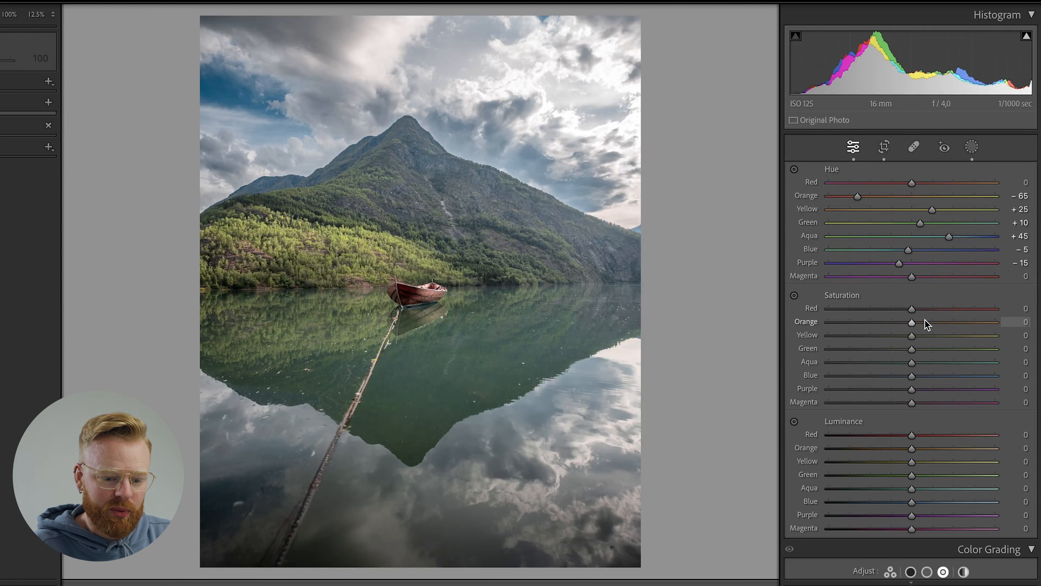
Set the HSL saturation to orange +14, yellow -19, green -20, aqua +5, blue -55 and purple -25.
{"action": "left_click_drag", "start_coordinate": [914, 325], "coordinate": [896, 335]}
{"action": "mouse_move", "coordinate": [911, 349]}
{"action": "left_mouse_down"}
{"action": "mouse_move", "coordinate": [895, 348]}
{"action": "mouse_move", "coordinate": [916, 362]}
{"action": "left_mouse_up"}
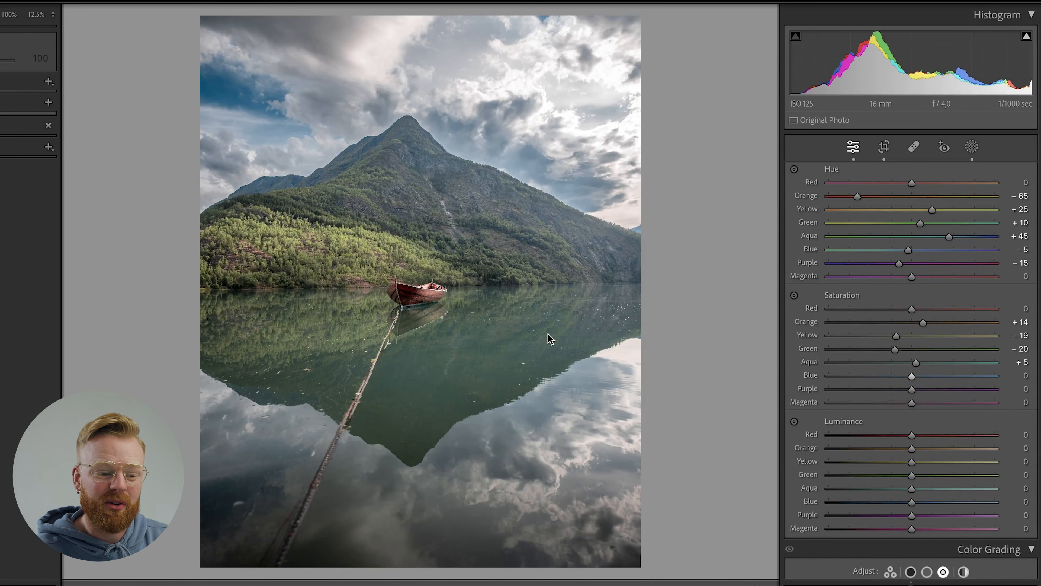
{"action": "left_click", "coordinate": [54, 14]}
{"action": "left_click", "coordinate": [61, 133]}
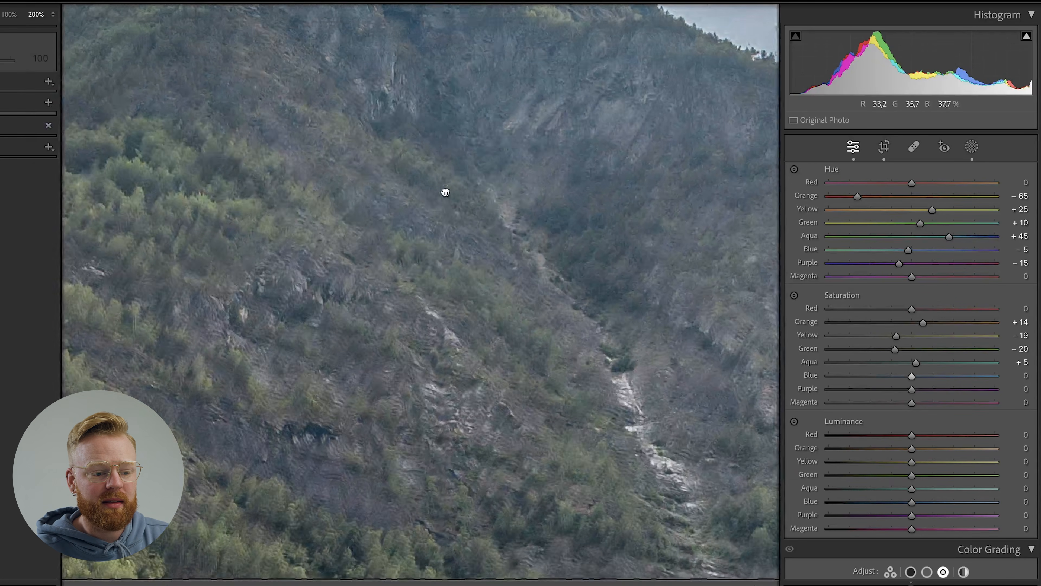
{"action": "left_click", "coordinate": [484, 224]}
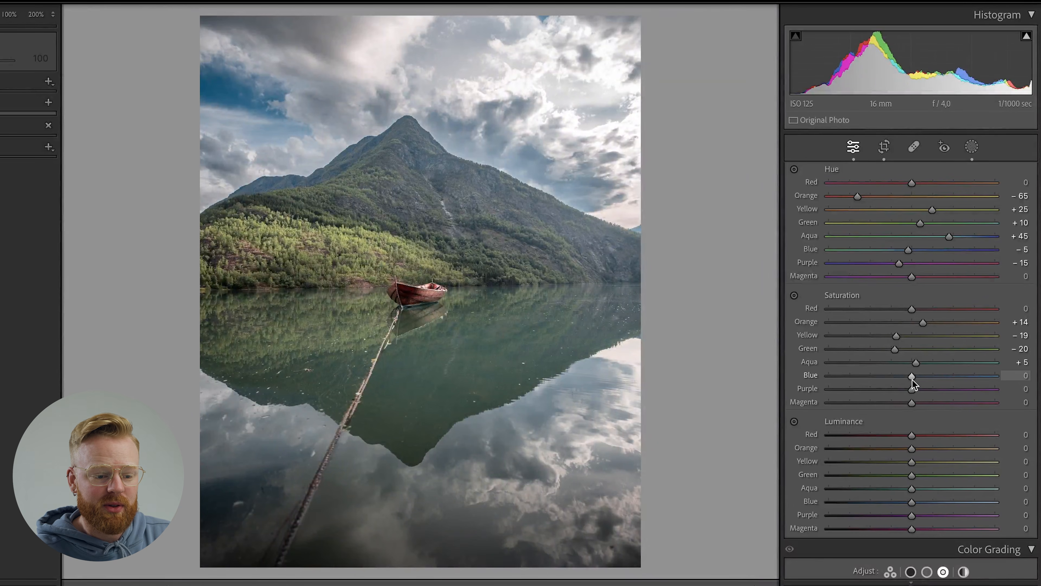
{"action": "mouse_move", "coordinate": [909, 379]}
{"action": "left_mouse_down"}
{"action": "mouse_move", "coordinate": [866, 373]}
{"action": "mouse_move", "coordinate": [894, 391]}
{"action": "left_mouse_up"}
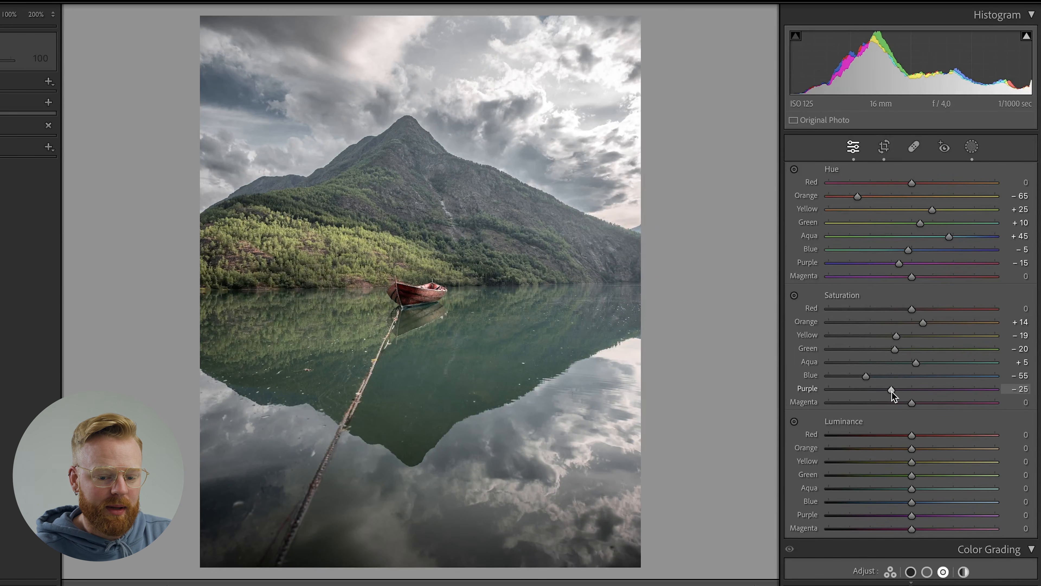
Set the HSL luminance to orange +5, yellow +3, aqua -4 and blue -25.
{"action": "scroll", "coordinate": [1012, 299], "scroll_direction": "down", "scroll_amount": 5}
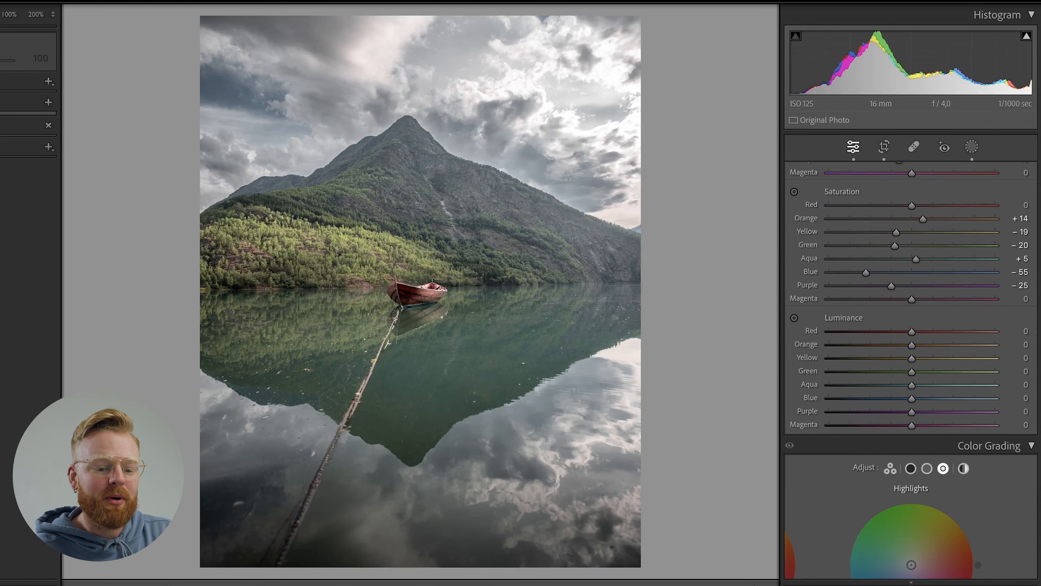
{"action": "scroll", "coordinate": [943, 311], "scroll_direction": "down", "scroll_amount": 1}
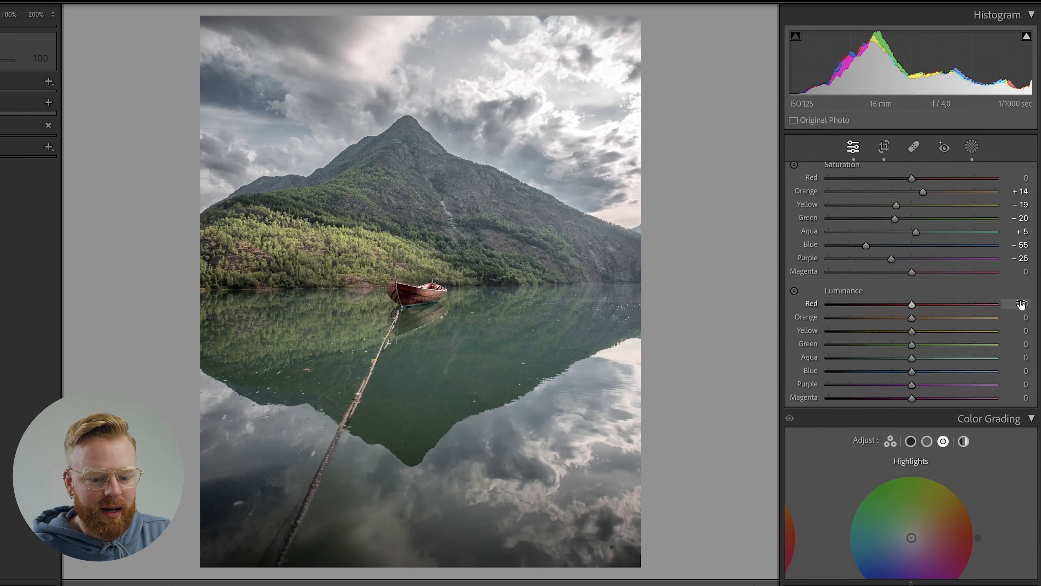
{"action": "scroll", "coordinate": [909, 306], "scroll_direction": "down", "scroll_amount": 1}
{"action": "left_click_drag", "start_coordinate": [911, 327], "coordinate": [917, 314]}
{"action": "left_click_drag", "start_coordinate": [912, 354], "coordinate": [909, 354]}
{"action": "left_click_drag", "start_coordinate": [912, 367], "coordinate": [891, 368]}
{"action": "scroll", "coordinate": [971, 334], "scroll_direction": "down", "scroll_amount": 1}
{"action": "scroll", "coordinate": [884, 327], "scroll_direction": "up", "scroll_amount": 3}
{"action": "scroll", "coordinate": [1040, 300], "scroll_direction": "up", "scroll_amount": 9}
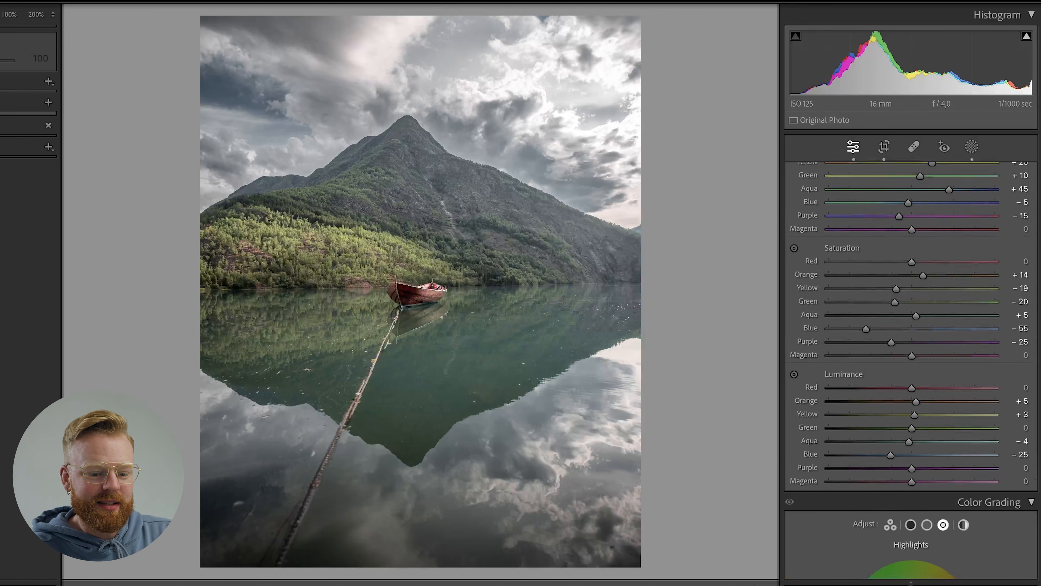
Compare the photo with and without the HSL adjustments.
{"action": "scroll", "coordinate": [1040, 300], "scroll_direction": "down", "scroll_amount": 5}
{"action": "scroll", "coordinate": [1040, 301], "scroll_direction": "up", "scroll_amount": 4}
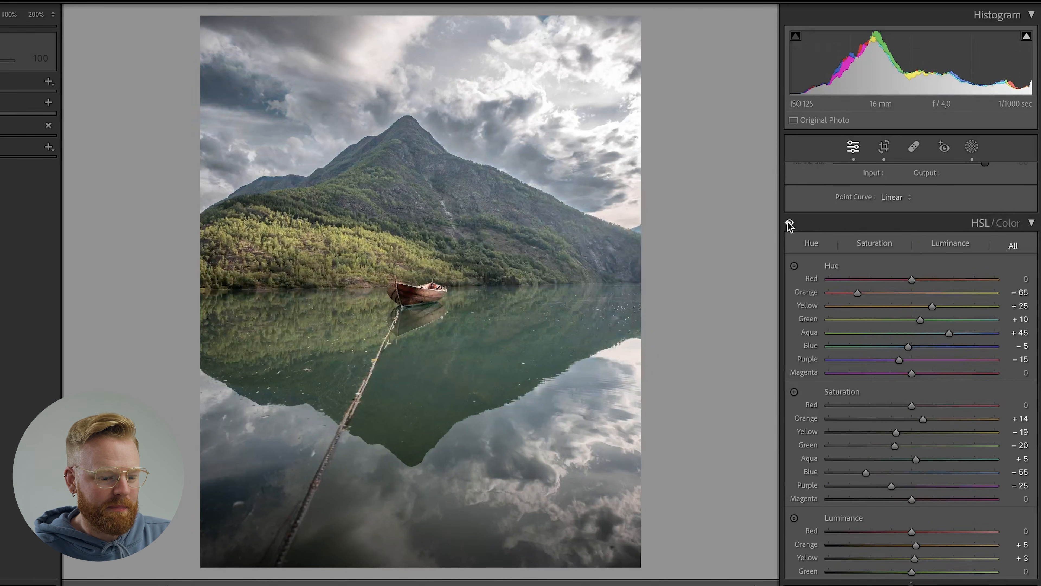
{"action": "scroll", "coordinate": [1027, 298], "scroll_direction": "down", "scroll_amount": 10}
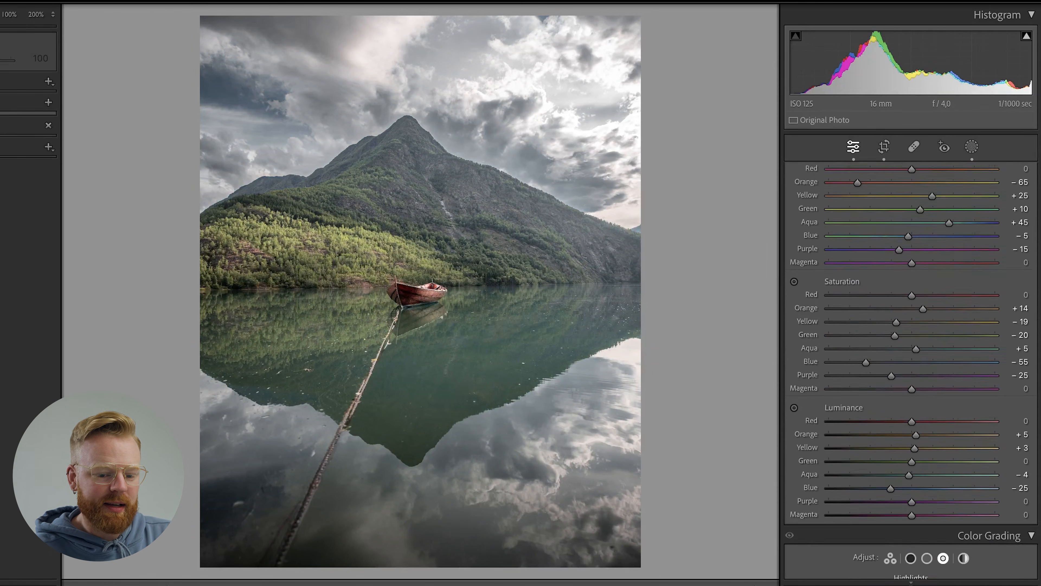
Look through the Color Grading wheels for shadows, midtones and highlights.
{"action": "scroll", "coordinate": [1040, 332], "scroll_direction": "down", "scroll_amount": 5}
{"action": "scroll", "coordinate": [1040, 332], "scroll_direction": "up", "scroll_amount": 1}
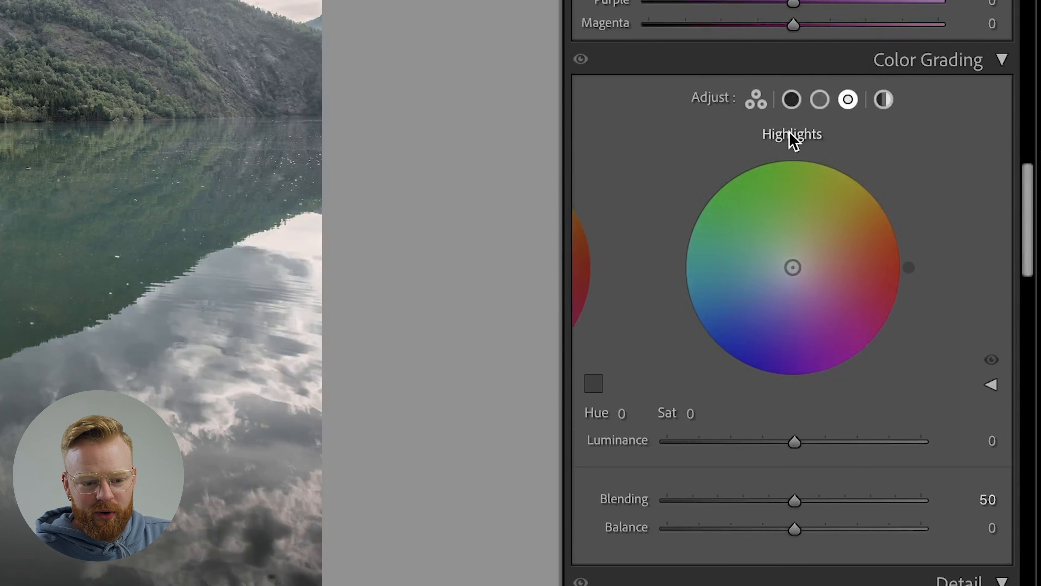
{"action": "left_click", "coordinate": [791, 100]}
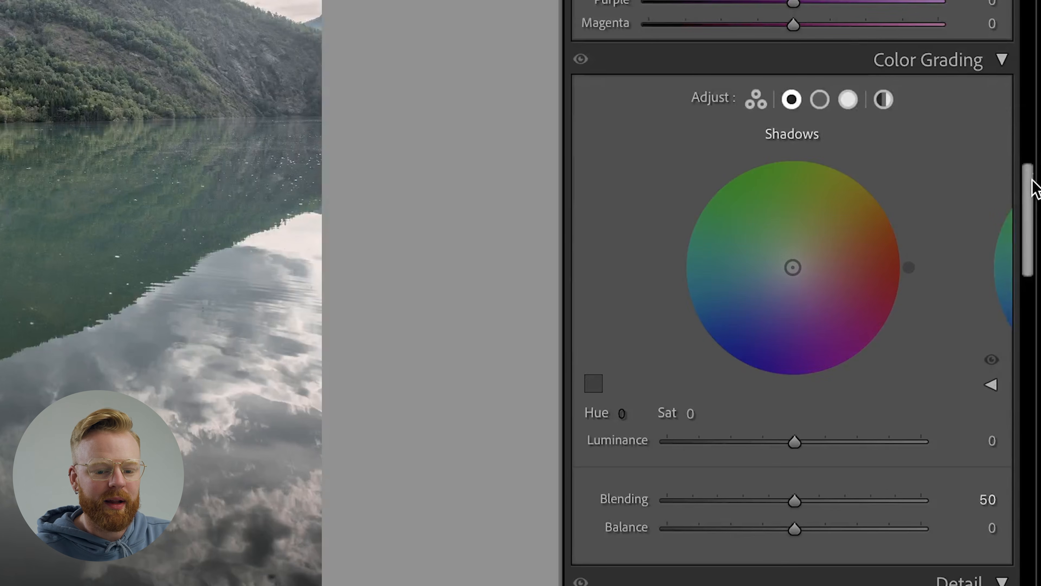
{"action": "scroll", "coordinate": [1029, 192], "scroll_direction": "down", "scroll_amount": 1}
{"action": "scroll", "coordinate": [1030, 202], "scroll_direction": "up", "scroll_amount": 1}
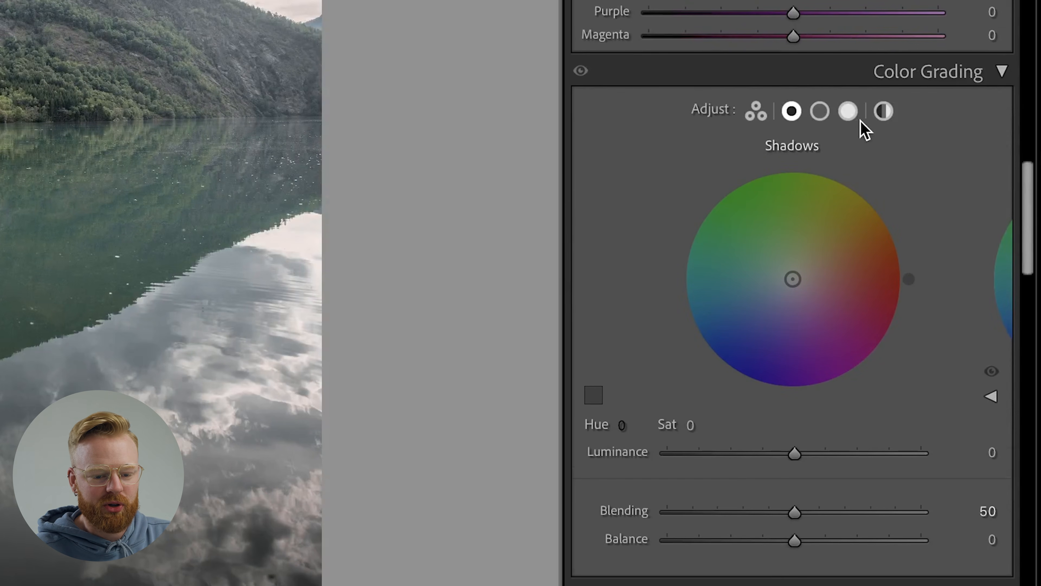
{"action": "left_click", "coordinate": [820, 111]}
{"action": "left_click", "coordinate": [849, 113]}
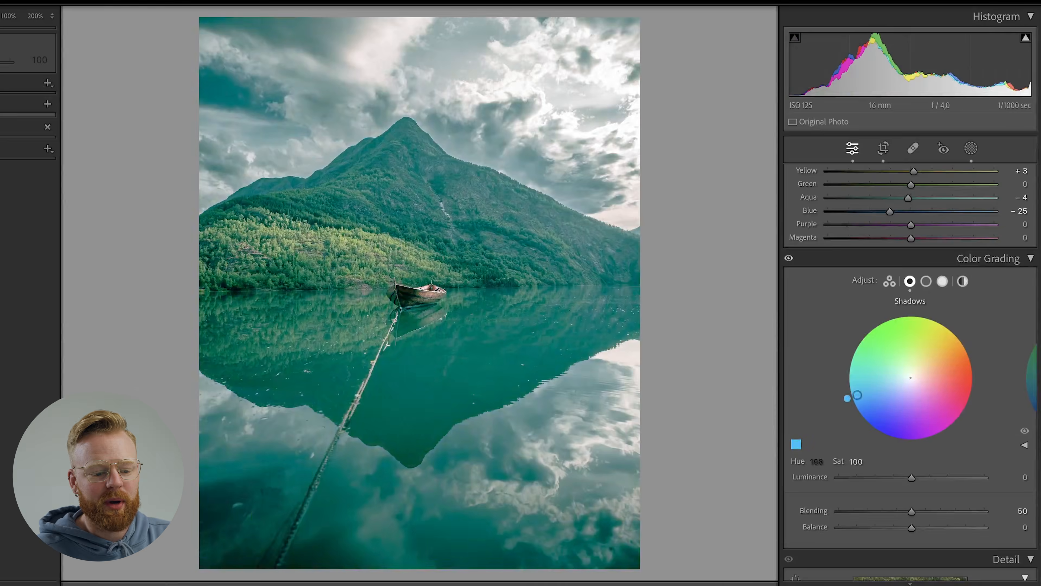
Grade the shadows blue with hue 215, saturation 25 and luminance -3.
{"action": "left_click_drag", "start_coordinate": [848, 398], "coordinate": [896, 382]}
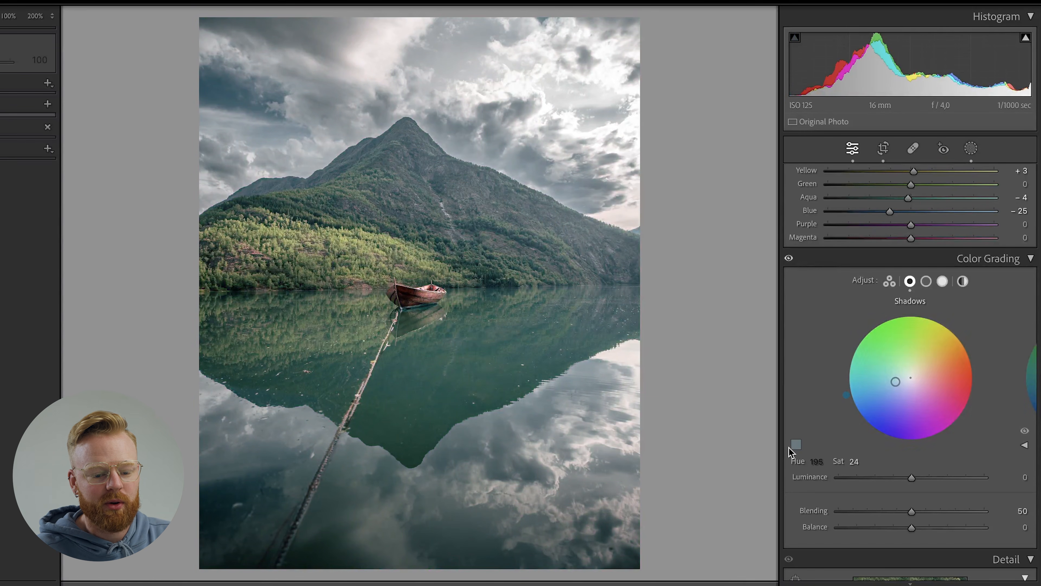
{"action": "left_click_drag", "start_coordinate": [817, 461], "coordinate": [878, 461]}
{"action": "left_click", "coordinate": [817, 461]}
{"action": "type", "text": "215"}
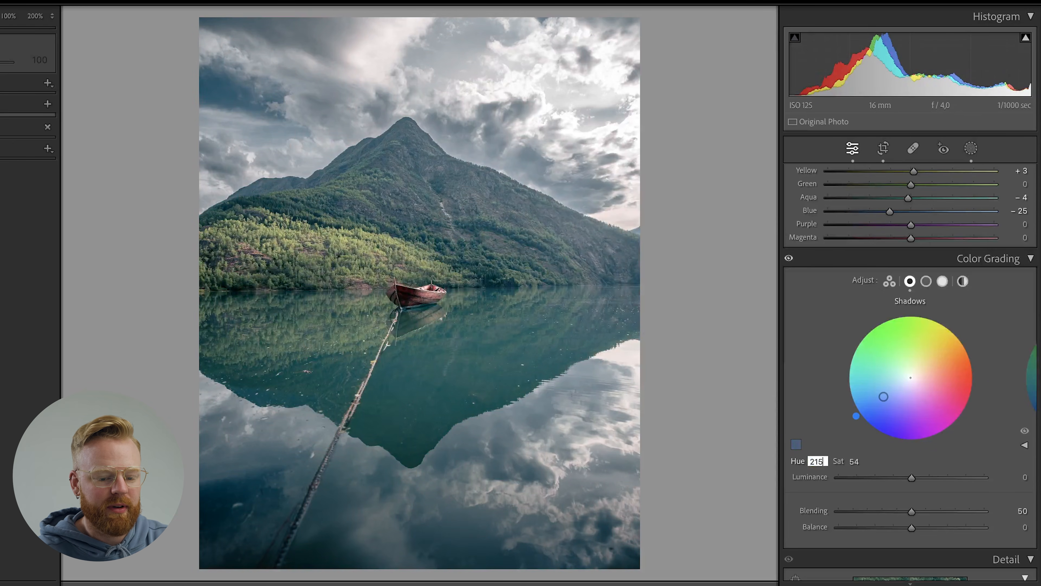
{"action": "key", "text": "Return"}
{"action": "left_click_drag", "start_coordinate": [837, 463], "coordinate": [842, 463]}
{"action": "left_click", "coordinate": [861, 460]}
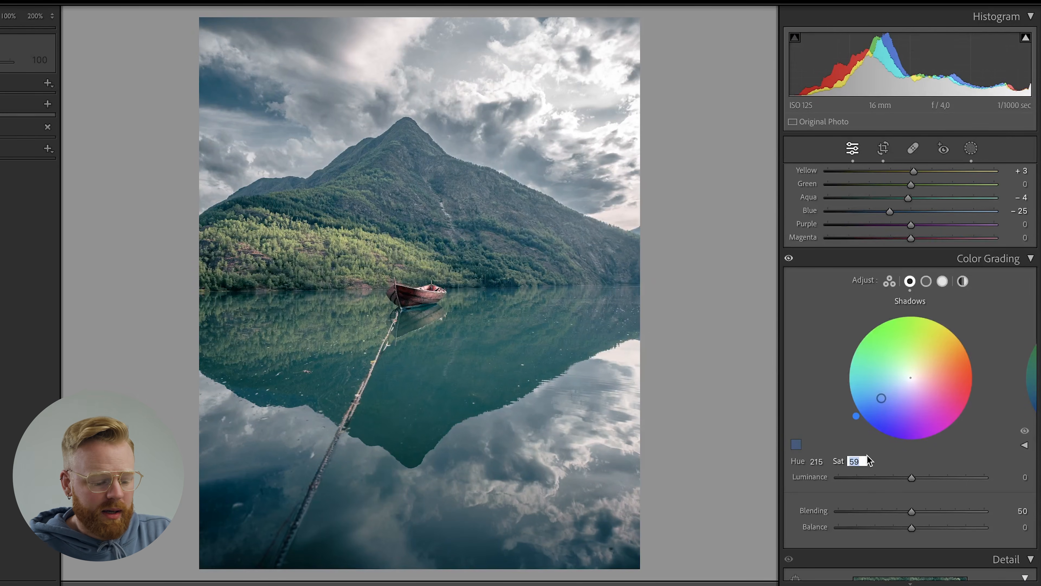
{"action": "type", "text": "25"}
{"action": "key", "text": "Return"}
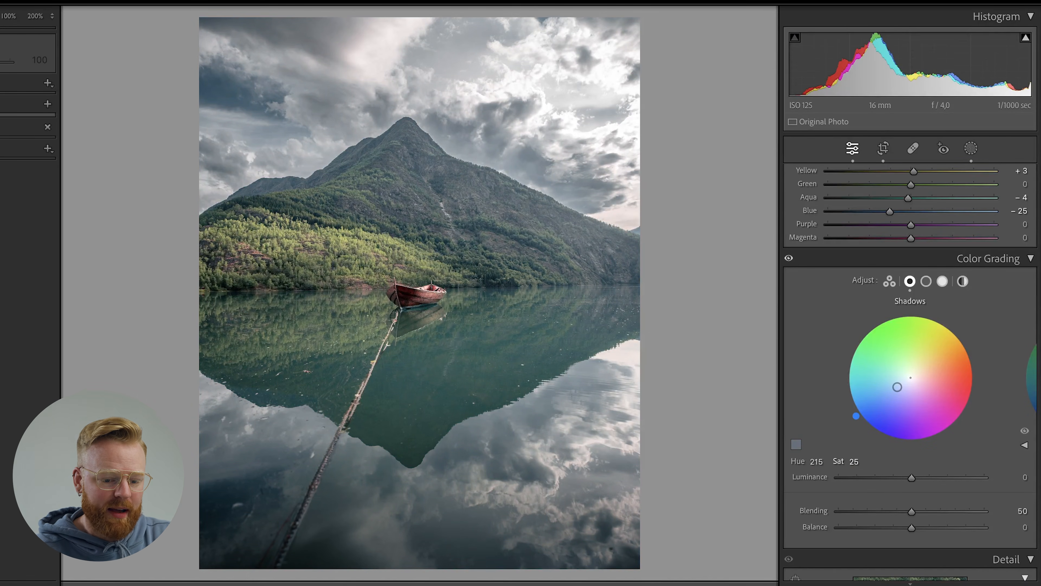
{"action": "mouse_move", "coordinate": [914, 477]}
{"action": "left_mouse_down"}
{"action": "mouse_move", "coordinate": [869, 476]}
{"action": "mouse_move", "coordinate": [912, 477]}
{"action": "left_mouse_up"}
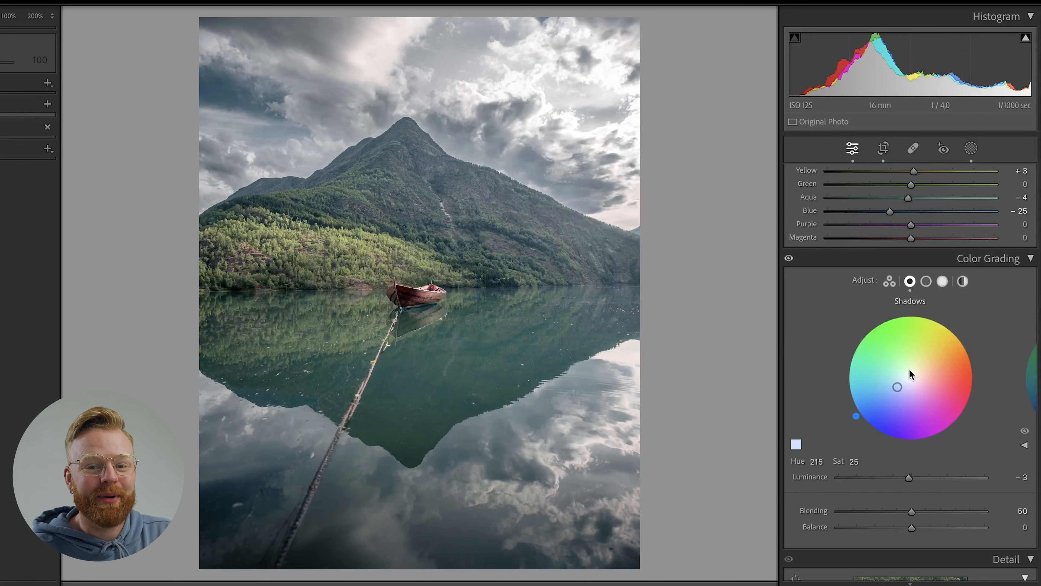
Warm the midtones in Color Grading with hue 28, saturation 10 and luminance +10.
{"action": "left_click", "coordinate": [924, 284]}
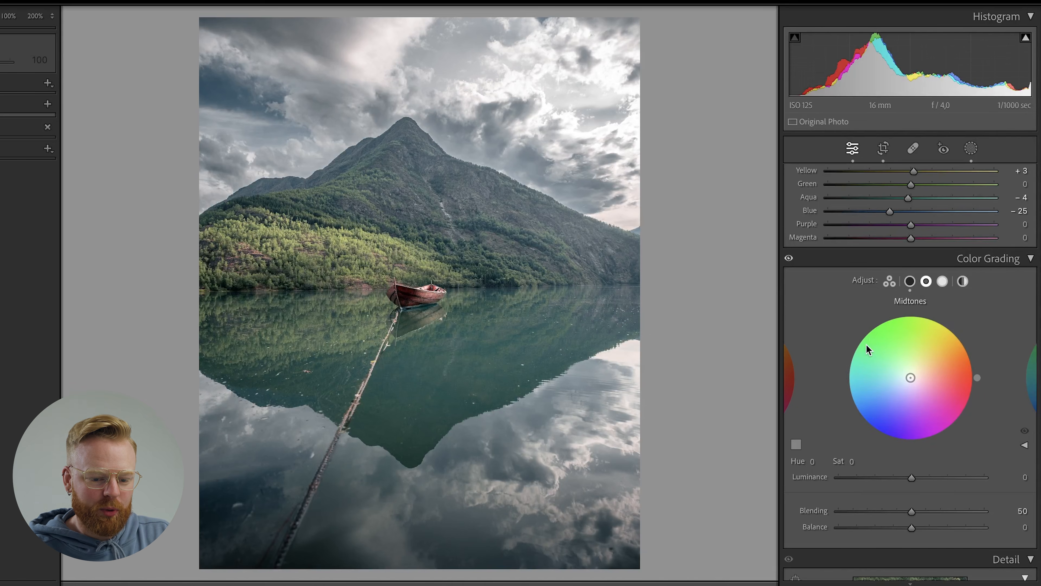
{"action": "left_click_drag", "start_coordinate": [910, 377], "coordinate": [927, 369]}
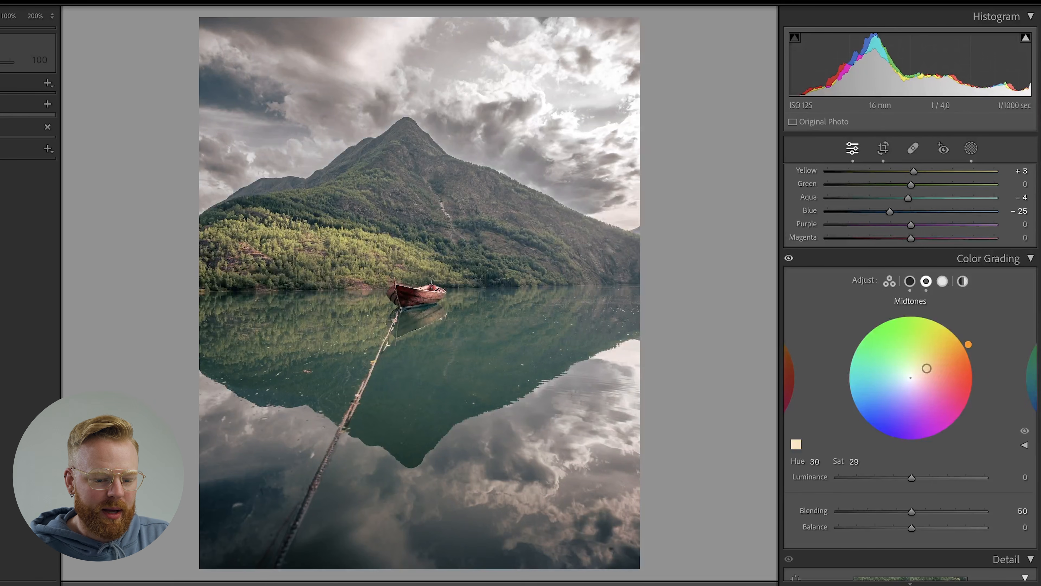
{"action": "left_click", "coordinate": [855, 461]}
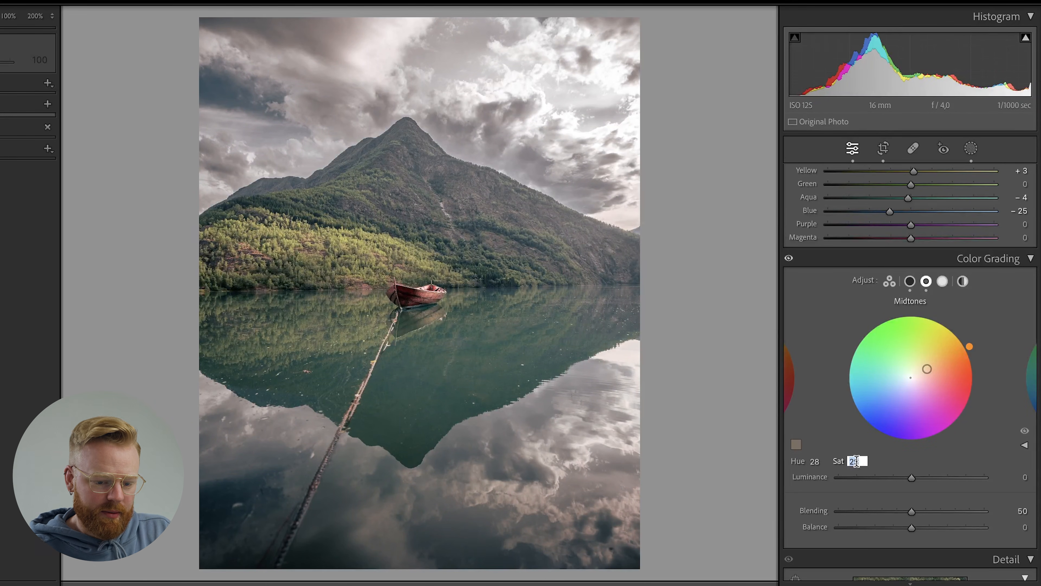
{"action": "type", "text": "10"}
{"action": "key", "text": "Return"}
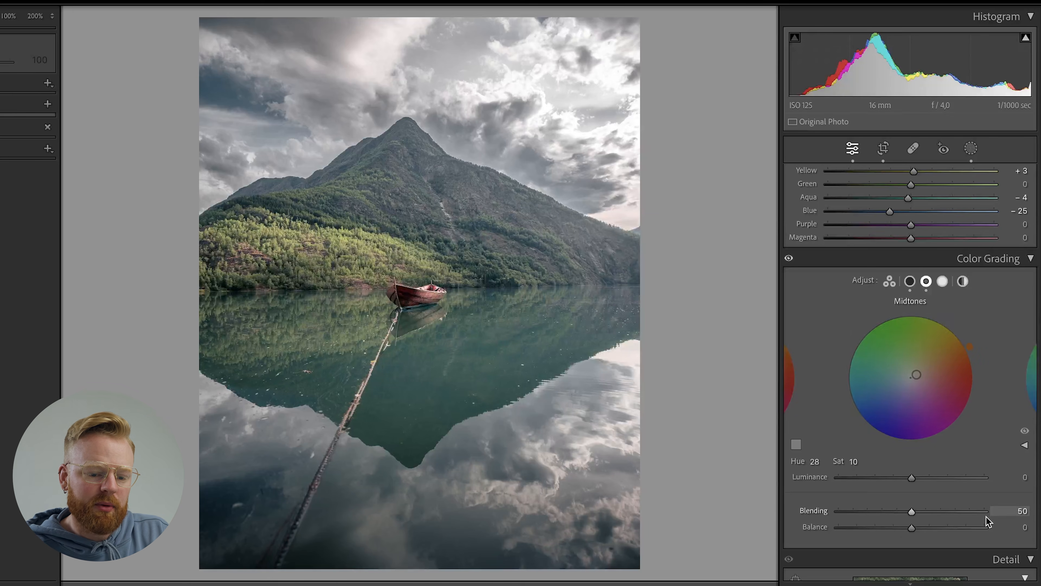
{"action": "left_click_drag", "start_coordinate": [915, 479], "coordinate": [921, 480]}
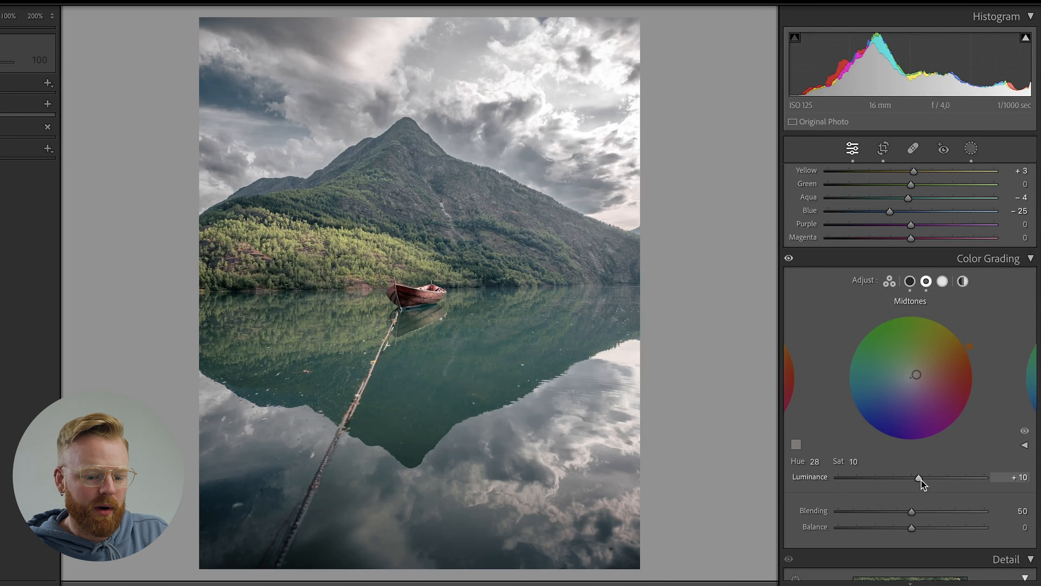
Tint the highlights blue in Color Grading with hue 210.
{"action": "left_click", "coordinate": [942, 282]}
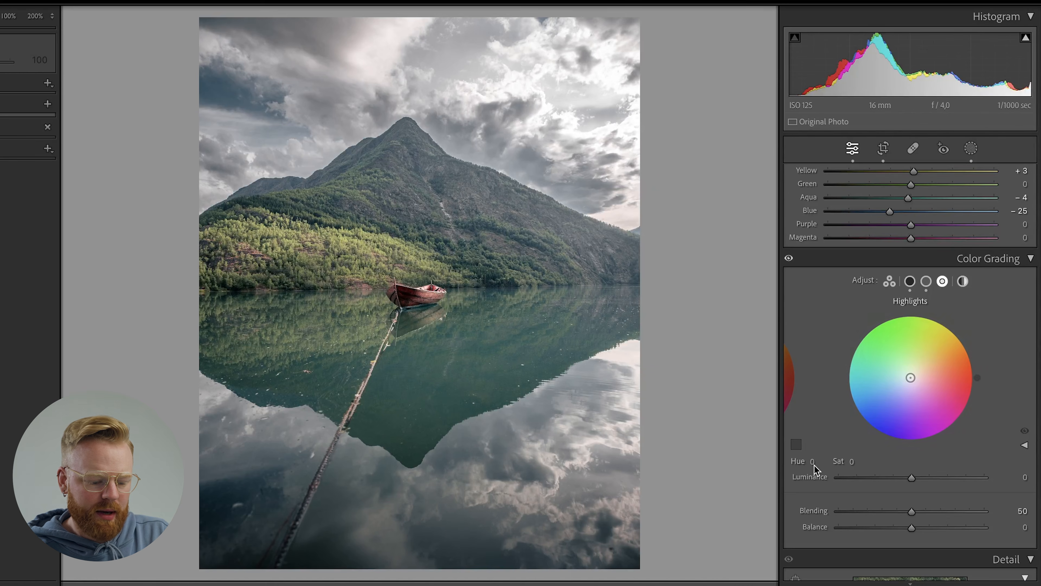
{"action": "key", "text": "1"}
{"action": "key", "text": "5"}
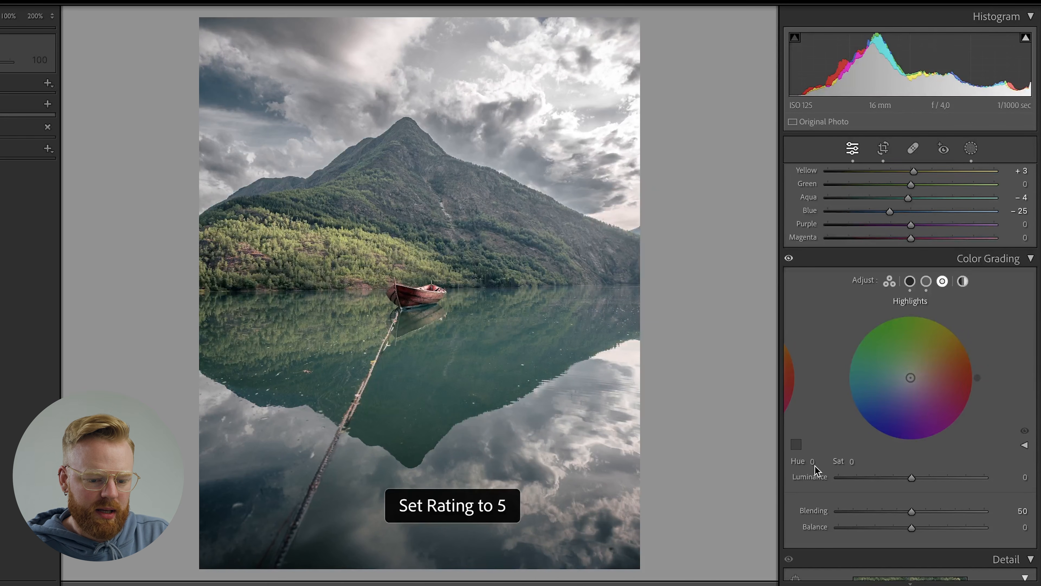
{"action": "left_click", "coordinate": [813, 461]}
{"action": "type", "text": "215"}
{"action": "key", "text": "Return"}
{"action": "left_click", "coordinate": [847, 464]}
{"action": "type", "text": "72"}
{"action": "left_click_drag", "start_coordinate": [860, 462], "coordinate": [858, 462]}
{"action": "scroll", "coordinate": [857, 443], "scroll_direction": "up", "scroll_amount": 1}
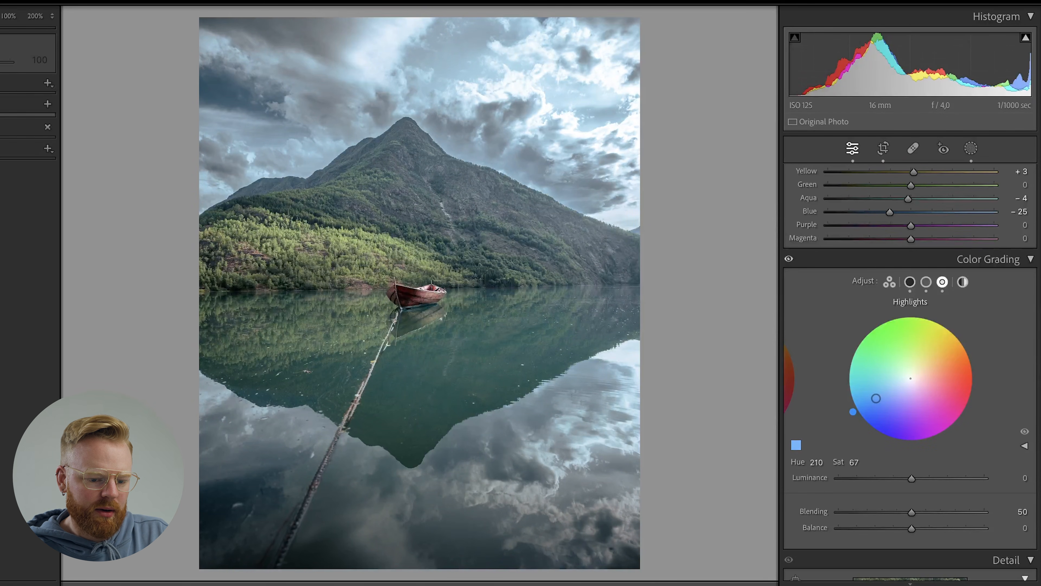
Set the highlights' grading saturation to 18 and luminance to -2.
{"action": "left_click", "coordinate": [855, 462]}
{"action": "type", "text": "18"}
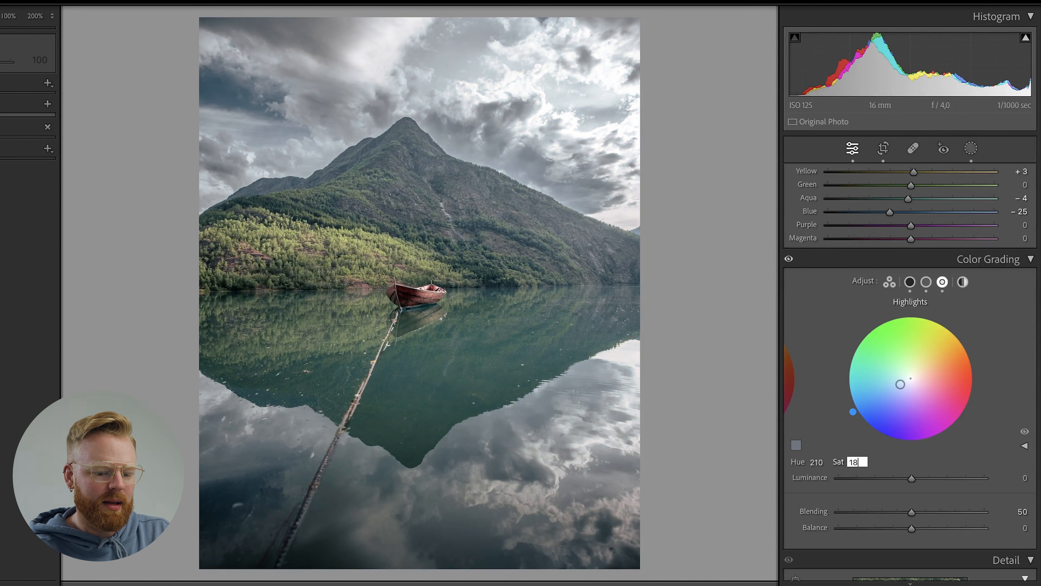
{"action": "key", "text": "Return"}
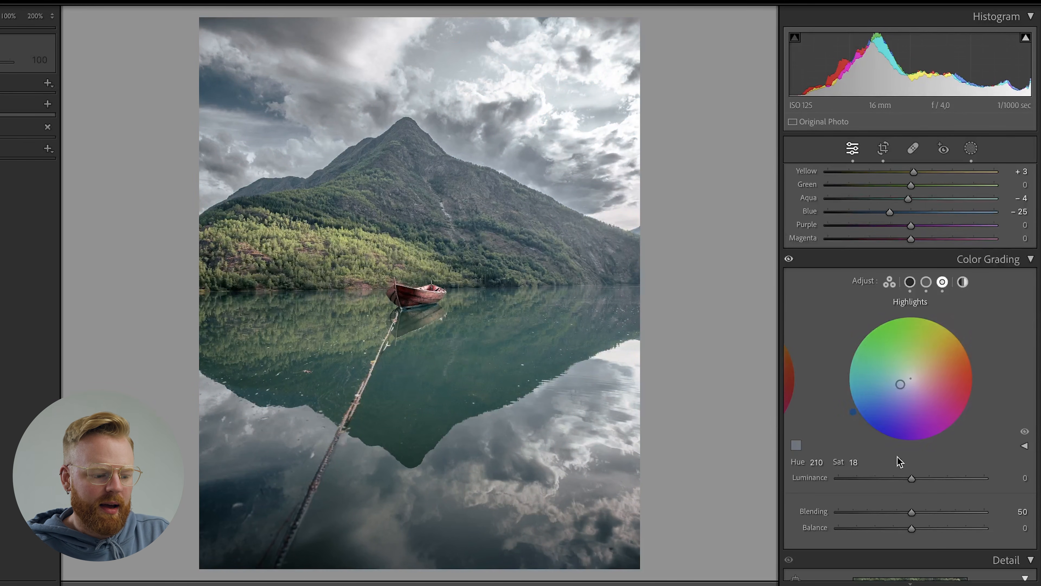
{"action": "left_click_drag", "start_coordinate": [911, 479], "coordinate": [909, 478]}
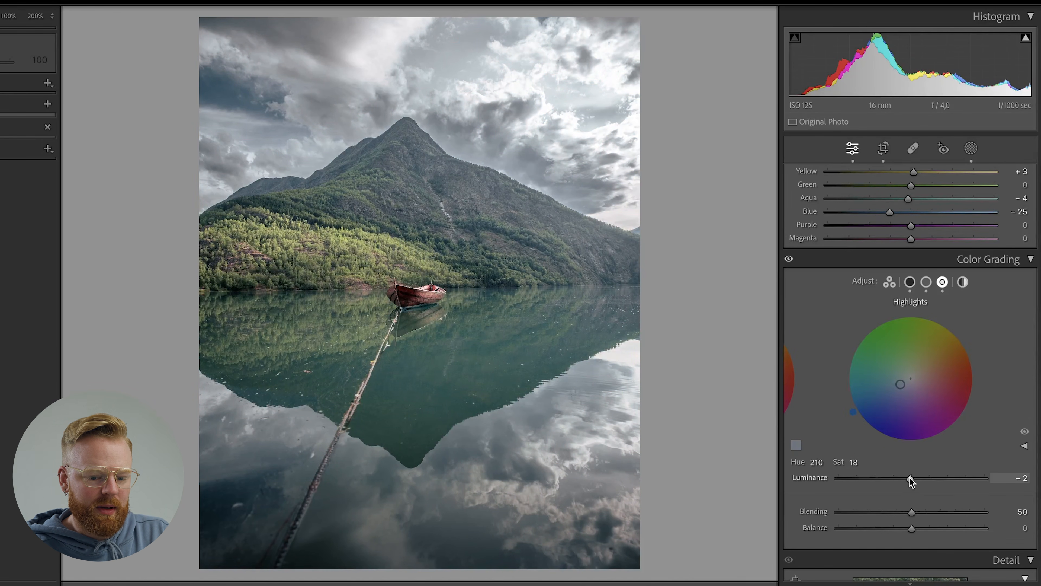
Set the Color Grading blending to 30 and balance to +5.
{"action": "scroll", "coordinate": [911, 480], "scroll_direction": "down", "scroll_amount": 4}
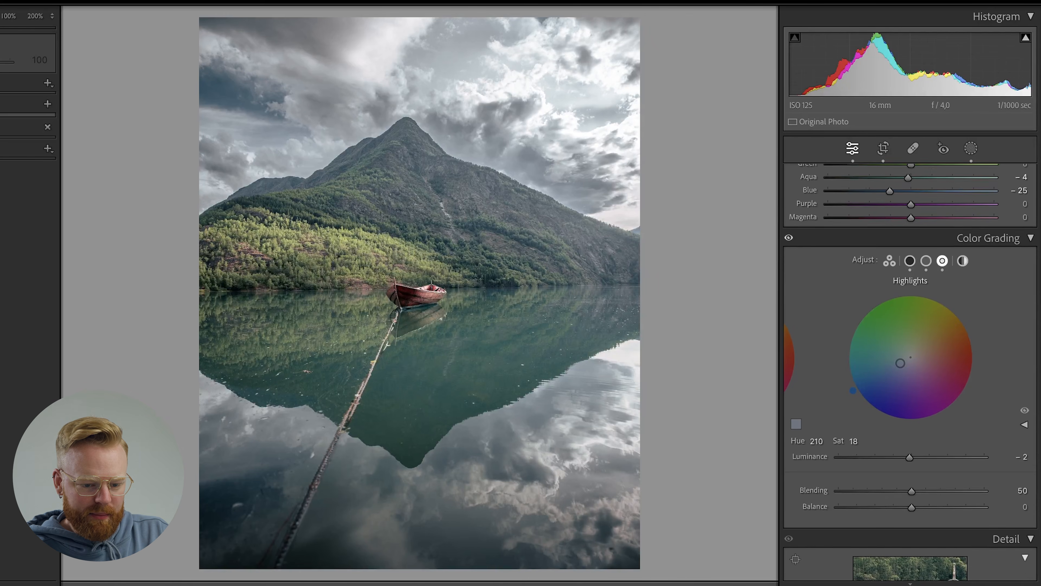
{"action": "scroll", "coordinate": [911, 480], "scroll_direction": "down", "scroll_amount": 3}
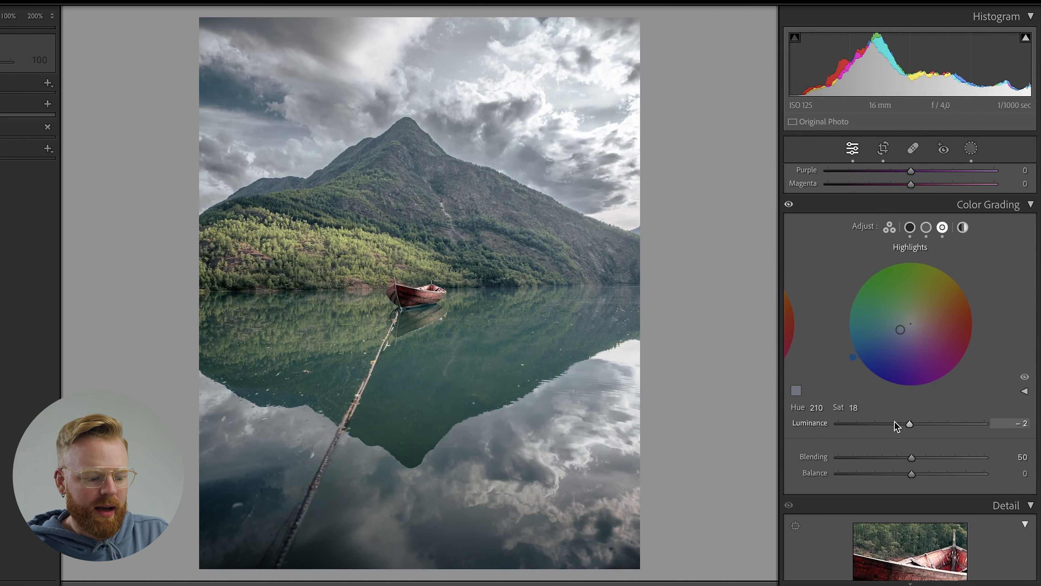
{"action": "mouse_move", "coordinate": [910, 457]}
{"action": "left_mouse_down"}
{"action": "mouse_move", "coordinate": [844, 456]}
{"action": "mouse_move", "coordinate": [934, 459]}
{"action": "mouse_move", "coordinate": [880, 462]}
{"action": "mouse_move", "coordinate": [966, 477]}
{"action": "mouse_move", "coordinate": [901, 477]}
{"action": "mouse_move", "coordinate": [988, 465]}
{"action": "mouse_move", "coordinate": [839, 488]}
{"action": "mouse_move", "coordinate": [914, 475]}
{"action": "left_mouse_up"}
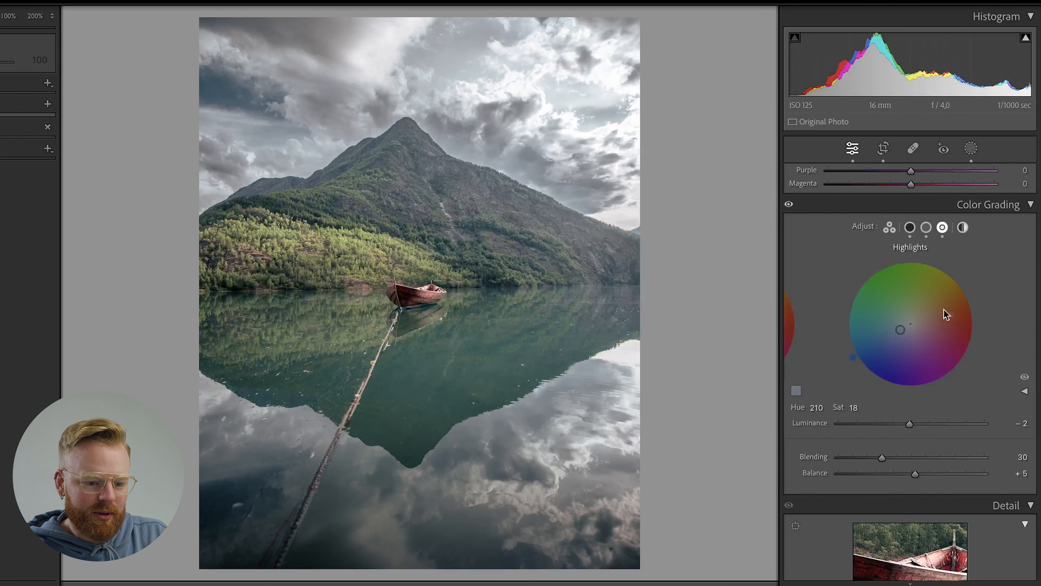
Add highlight, midtone and shadow points to the tone curve and lower the shadow point to about input 55, output 47.
{"action": "scroll", "coordinate": [910, 369], "scroll_direction": "up", "scroll_amount": 5}
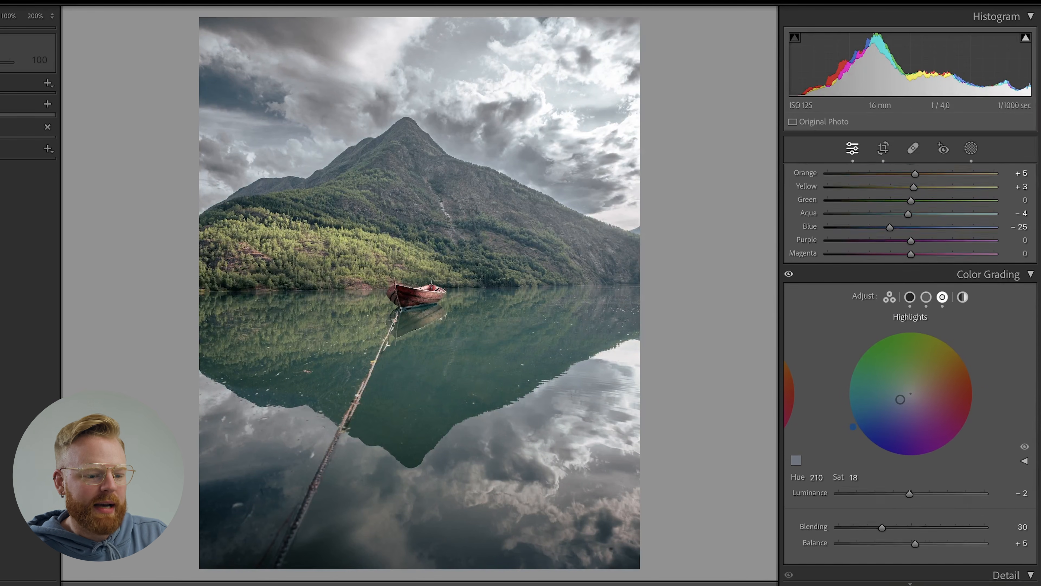
{"action": "scroll", "coordinate": [1032, 287], "scroll_direction": "up", "scroll_amount": 10}
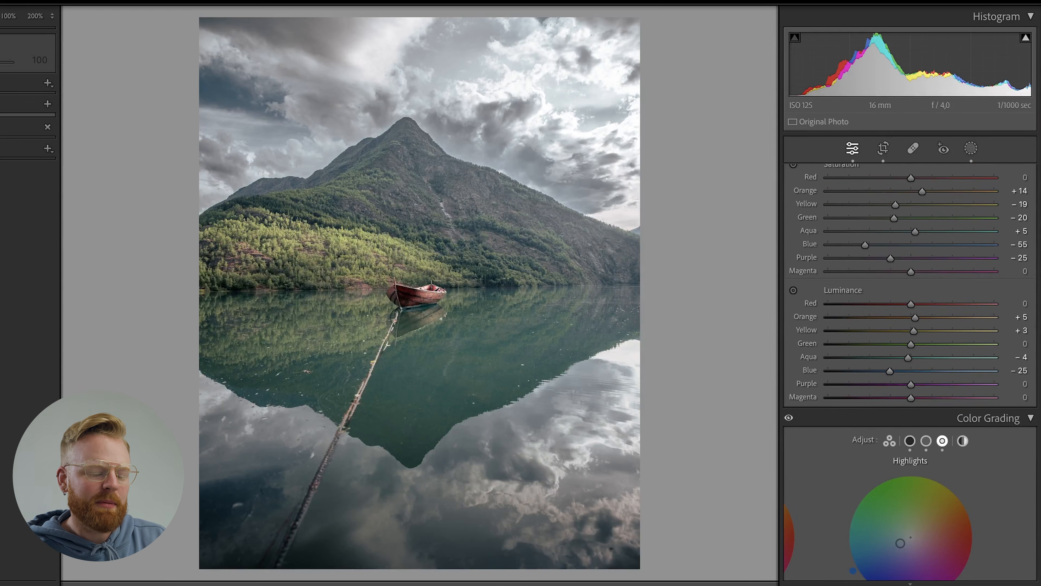
{"action": "scroll", "coordinate": [1034, 240], "scroll_direction": "up", "scroll_amount": 2}
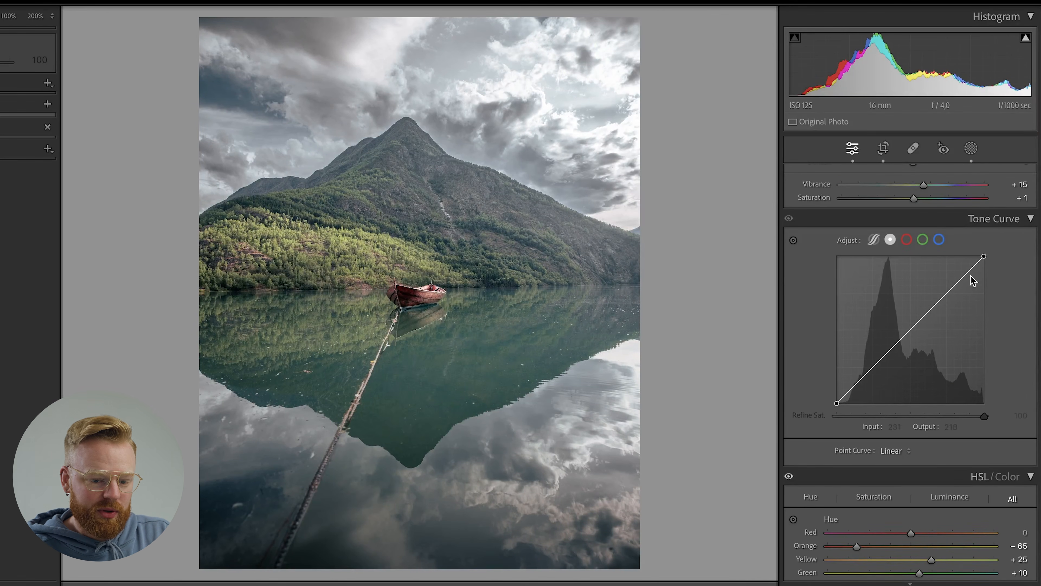
{"action": "left_click", "coordinate": [950, 293]}
{"action": "left_click", "coordinate": [906, 333]}
{"action": "left_click", "coordinate": [874, 365]}
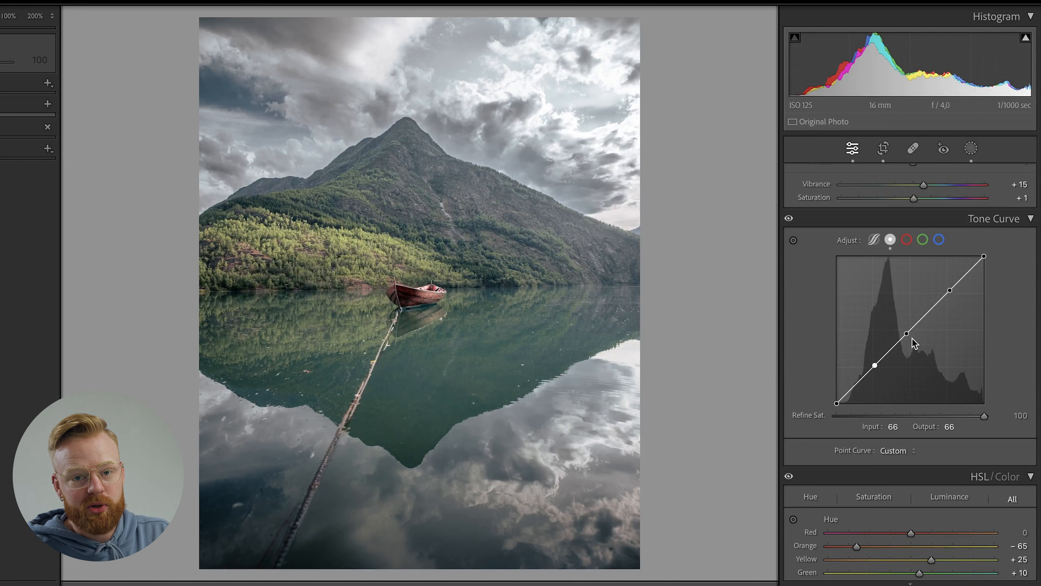
{"action": "mouse_move", "coordinate": [875, 367]}
{"action": "left_mouse_down"}
{"action": "mouse_move", "coordinate": [861, 312]}
{"action": "mouse_move", "coordinate": [866, 356]}
{"action": "mouse_move", "coordinate": [881, 378]}
{"action": "mouse_move", "coordinate": [863, 371]}
{"action": "mouse_move", "coordinate": [880, 366]}
{"action": "mouse_move", "coordinate": [867, 381]}
{"action": "left_mouse_up"}
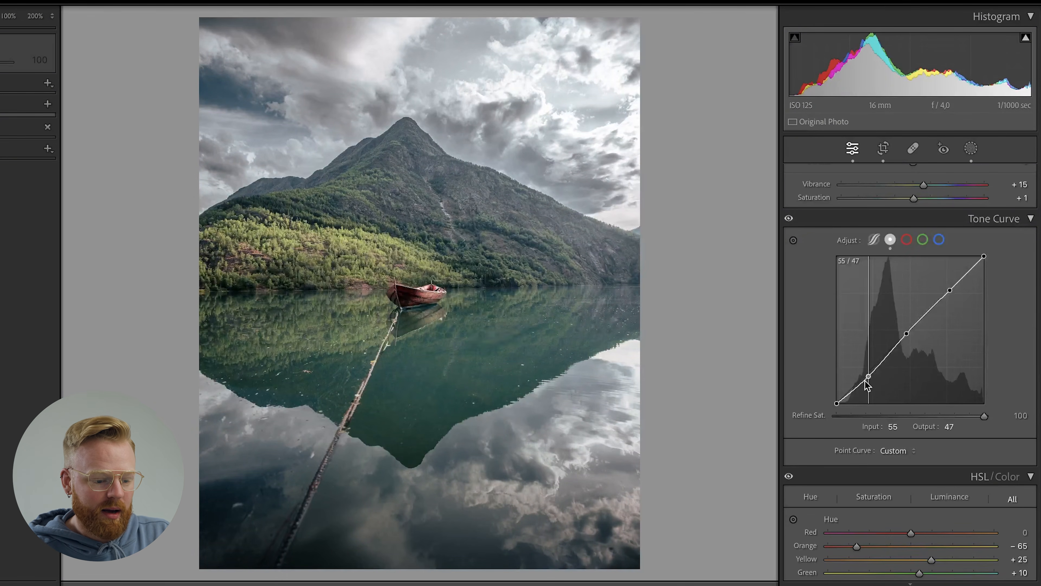
Try a faded look by strongly raising the tone curve's black point and moving the shadow point to input 59, output 70.
{"action": "key", "text": "alt"}
{"action": "left_click", "coordinate": [837, 403]}
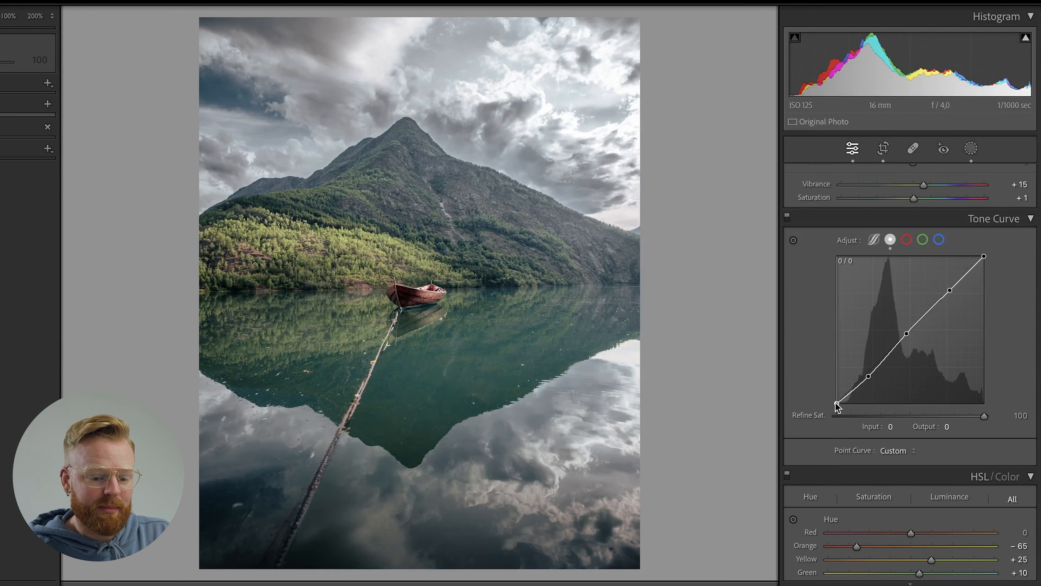
{"action": "left_click_drag", "start_coordinate": [835, 401], "coordinate": [804, 378]}
{"action": "left_click_drag", "start_coordinate": [868, 375], "coordinate": [871, 364]}
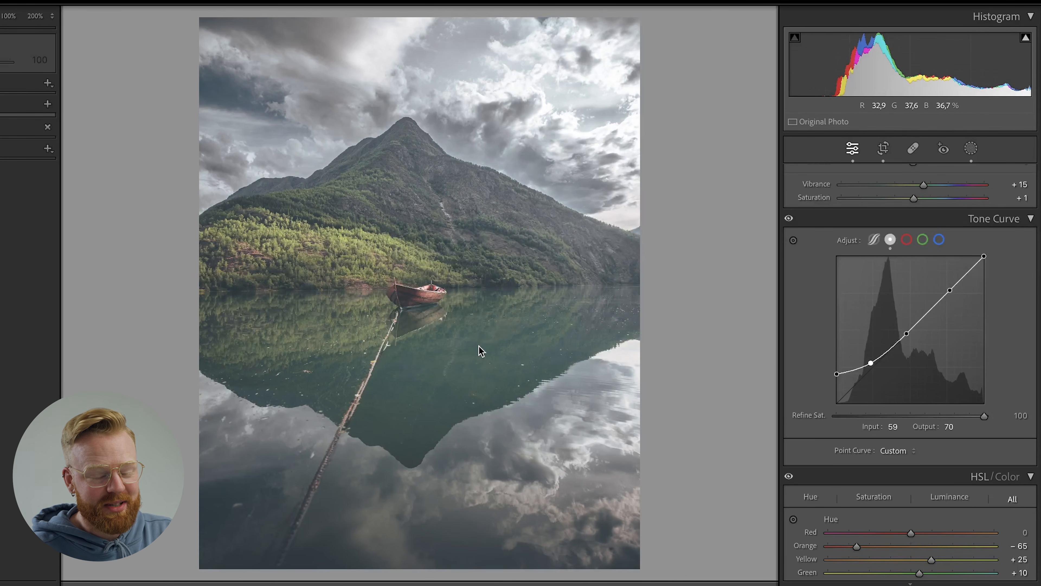
Shape a gentle S-curve with slightly lifted blacks, an extra dark-end point, raised highlights and the shadow point at input 61, output 53.
{"action": "left_click_drag", "start_coordinate": [871, 363], "coordinate": [868, 378]}
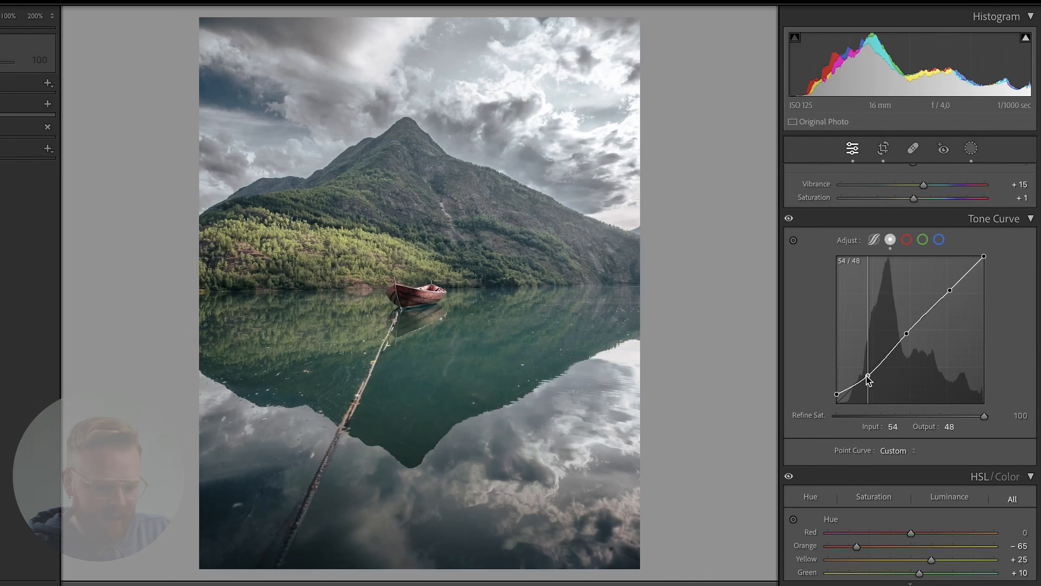
{"action": "left_click", "coordinate": [849, 394]}
{"action": "left_click", "coordinate": [876, 371]}
{"action": "left_click_drag", "start_coordinate": [949, 290], "coordinate": [947, 288]}
{"action": "left_click_drag", "start_coordinate": [868, 377], "coordinate": [872, 373]}
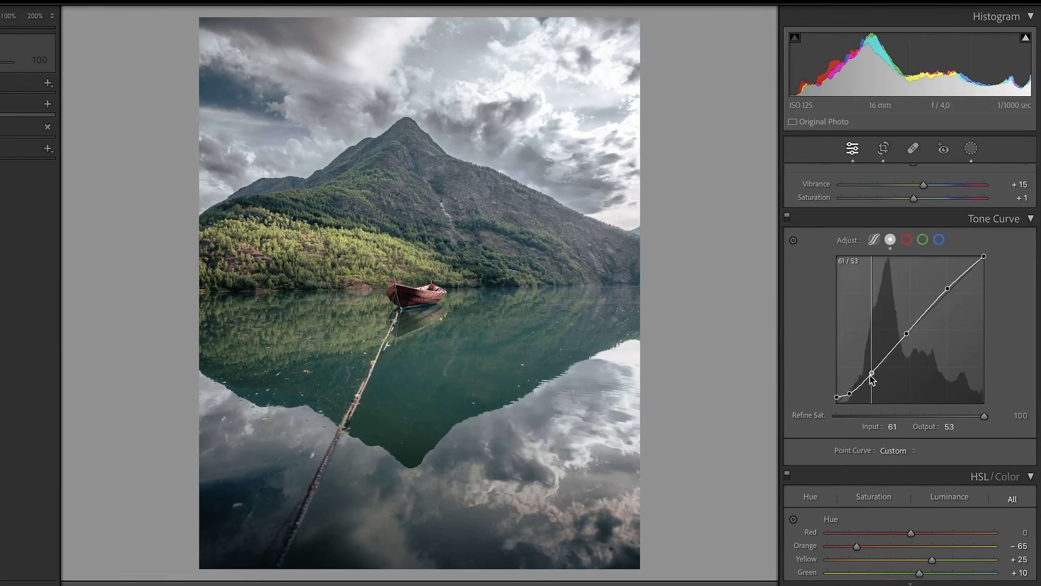
Compare the photo with and without the tone curve adjustment.
{"action": "left_click", "coordinate": [788, 219]}
{"action": "left_click", "coordinate": [789, 220]}
{"action": "left_click", "coordinate": [788, 220]}
{"action": "left_click", "coordinate": [789, 220]}
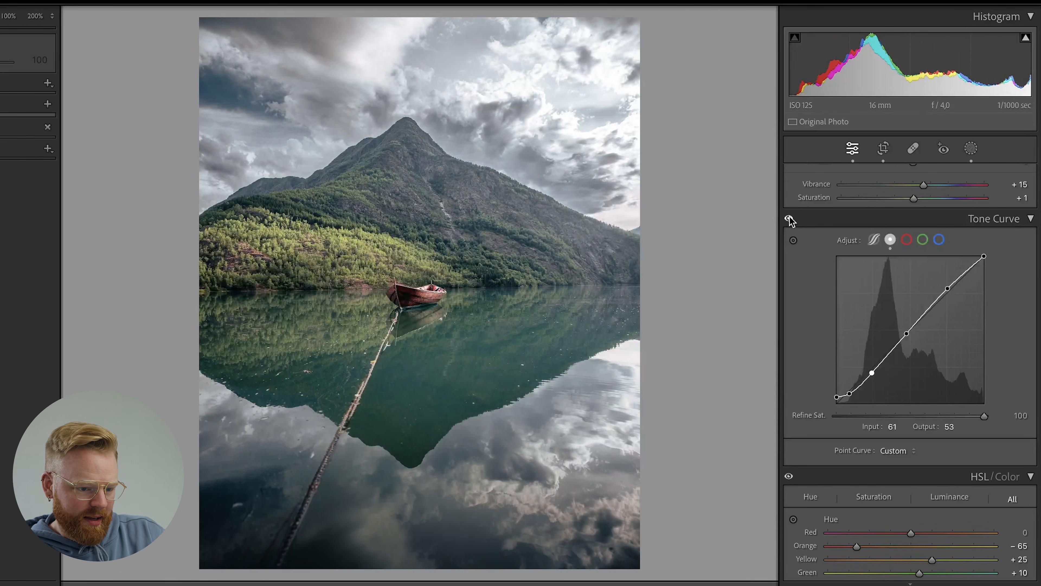
{"action": "scroll", "coordinate": [916, 305], "scroll_direction": "up", "scroll_amount": 3}
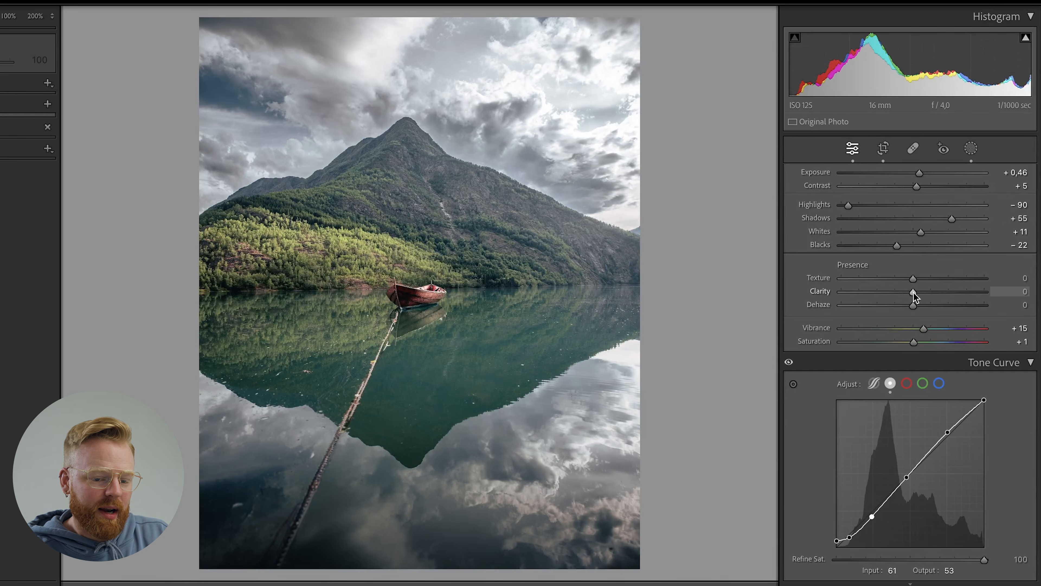
Set Clarity to +8, Texture to +2, Dehaze to +1, Vibrance to +21, Saturation to -3 and Contrast to +10.
{"action": "left_click_drag", "start_coordinate": [912, 292], "coordinate": [908, 291]}
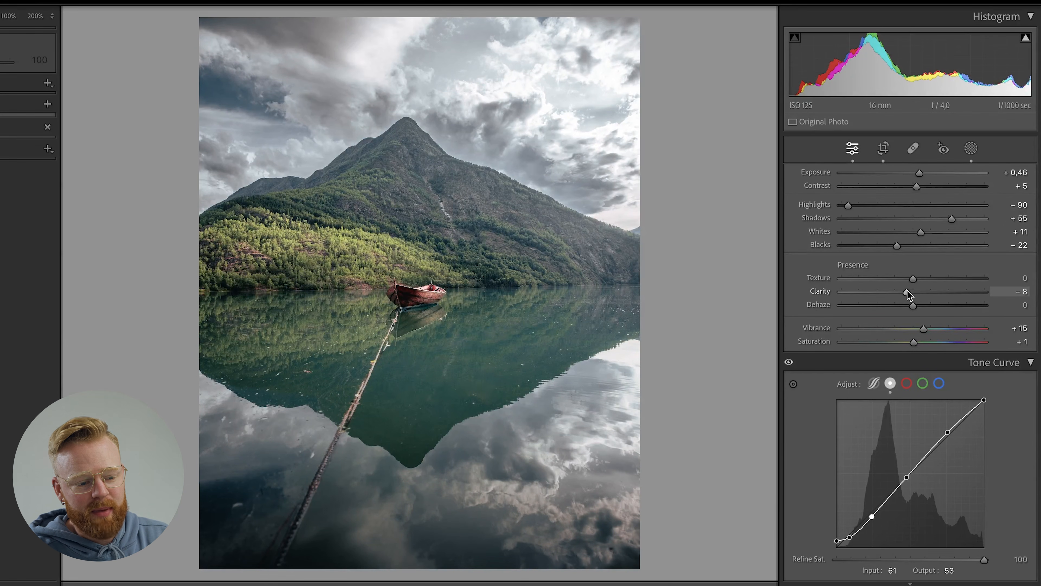
{"action": "left_click_drag", "start_coordinate": [907, 291], "coordinate": [907, 291]}
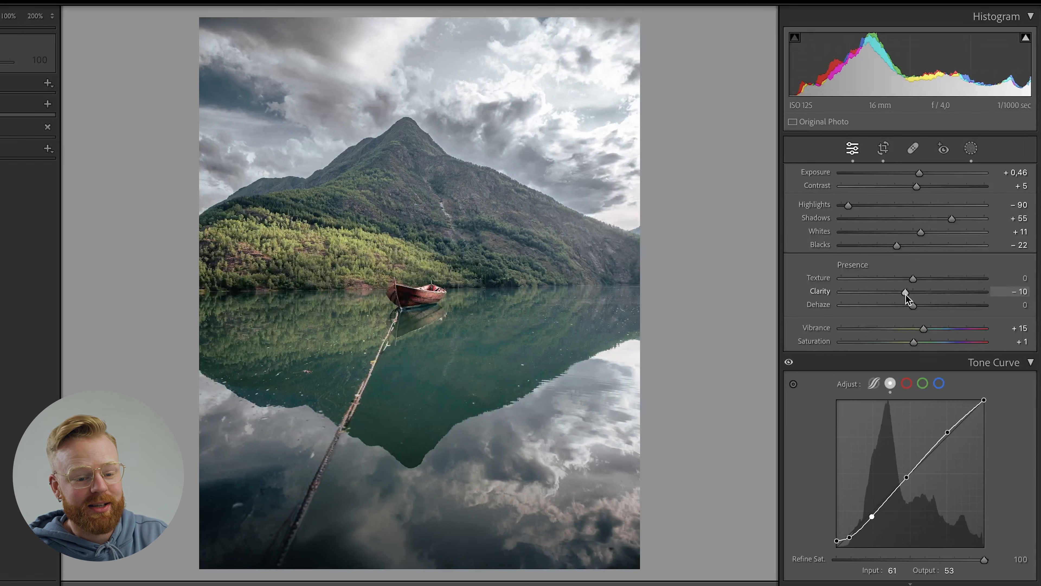
{"action": "left_click_drag", "start_coordinate": [904, 292], "coordinate": [916, 292]}
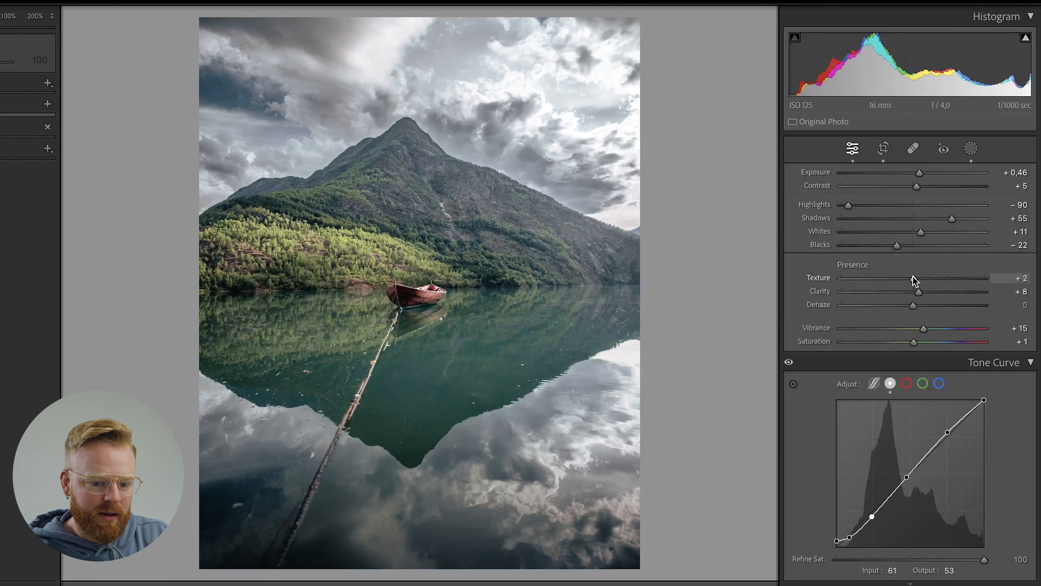
{"action": "left_click_drag", "start_coordinate": [913, 307], "coordinate": [914, 306]}
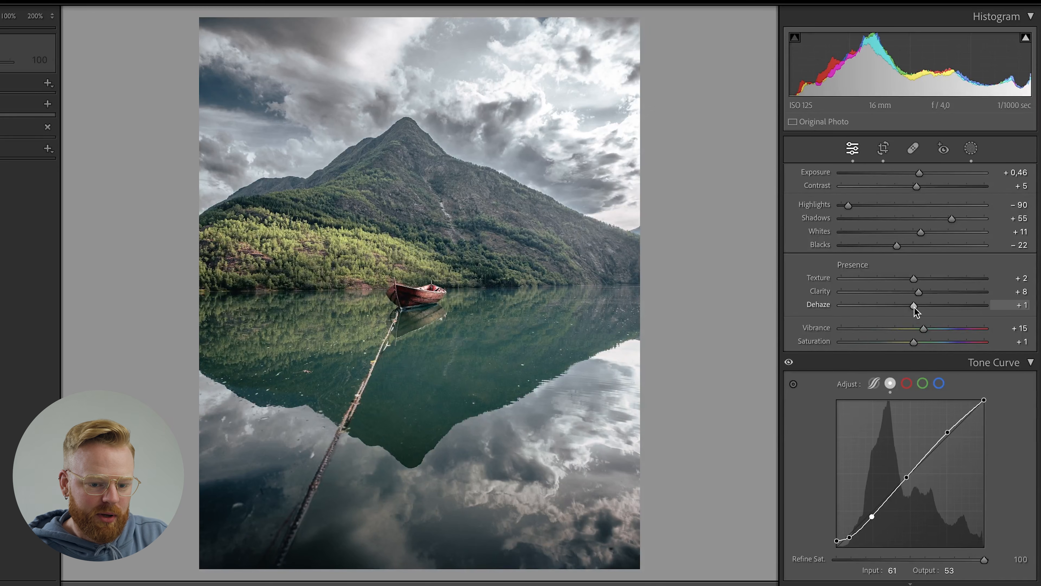
{"action": "left_click_drag", "start_coordinate": [926, 329], "coordinate": [929, 329]}
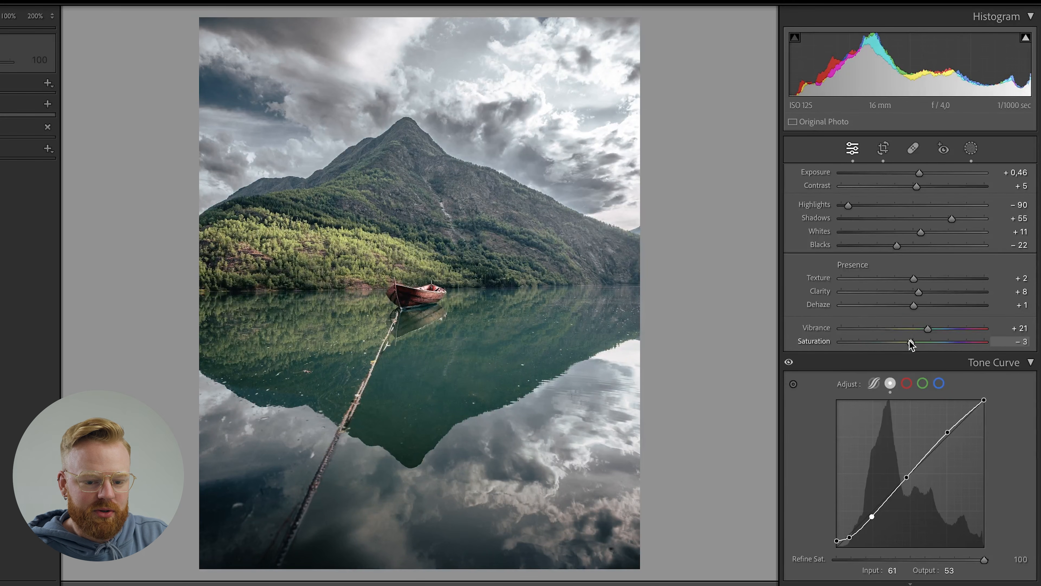
{"action": "left_click_drag", "start_coordinate": [914, 186], "coordinate": [918, 188]}
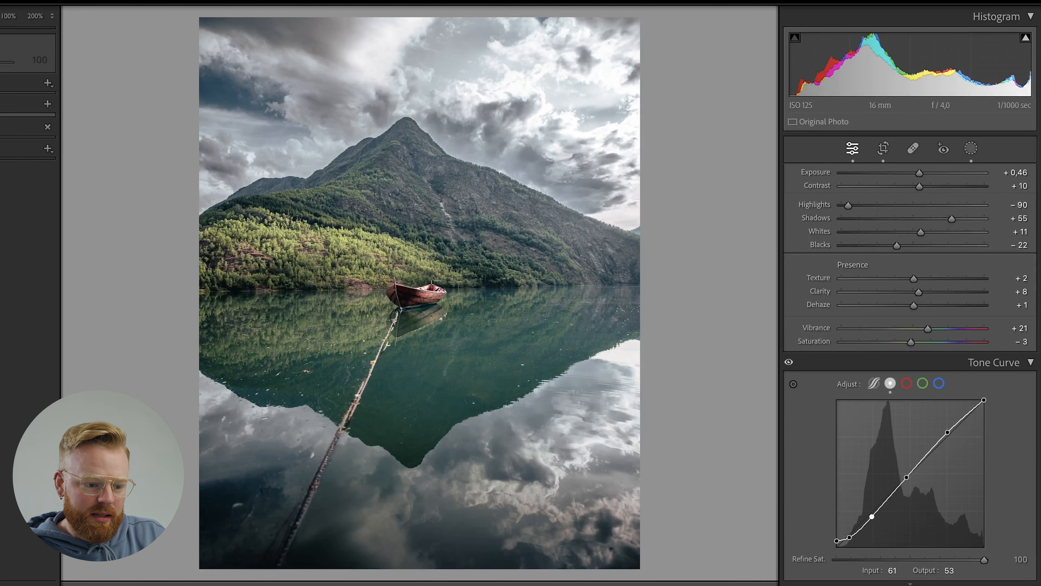
Check the photo for clipped highlights with the highlight clipping overlay.
{"action": "scroll", "coordinate": [910, 372], "scroll_direction": "up", "scroll_amount": 1}
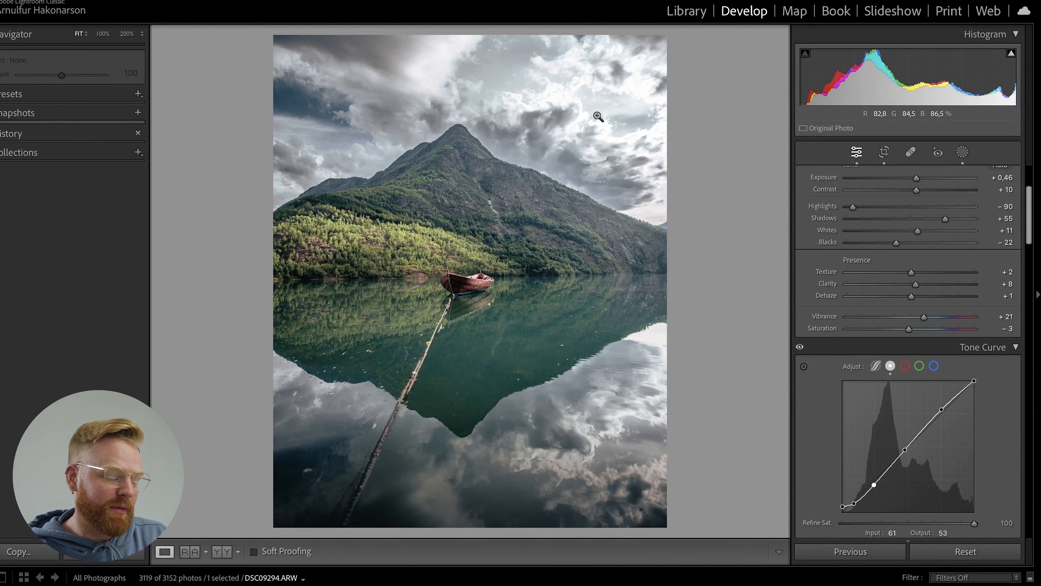
{"action": "mouse_move", "coordinate": [1011, 54]}
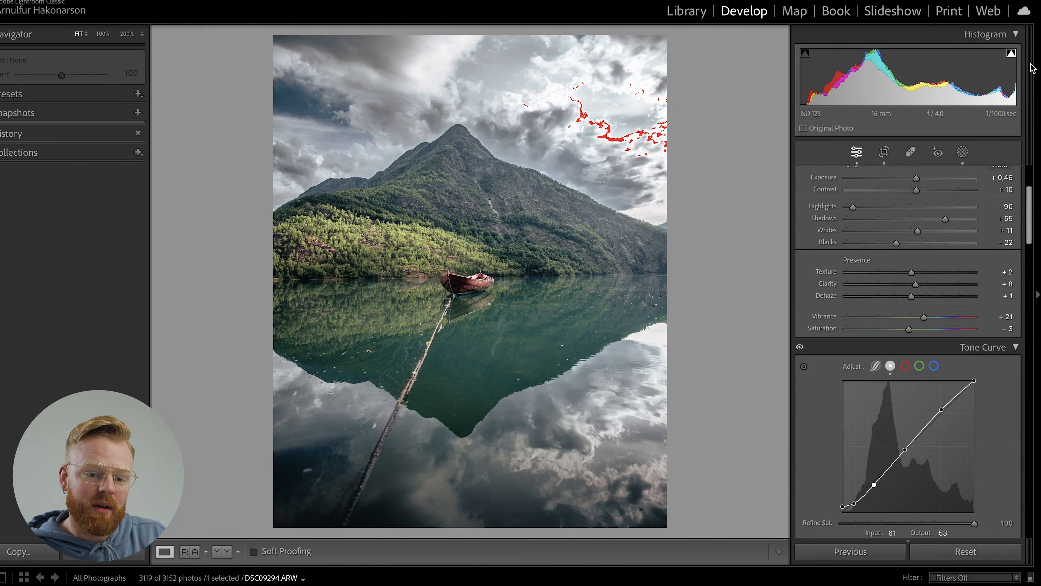
{"action": "left_click", "coordinate": [1013, 56]}
Add a post-crop vignette with Amount -15, Feather 73 and Highlights 20, plus grain with Amount 25.
{"action": "left_click_drag", "start_coordinate": [1029, 213], "coordinate": [1030, 477]}
{"action": "left_click_drag", "start_coordinate": [910, 329], "coordinate": [901, 329]}
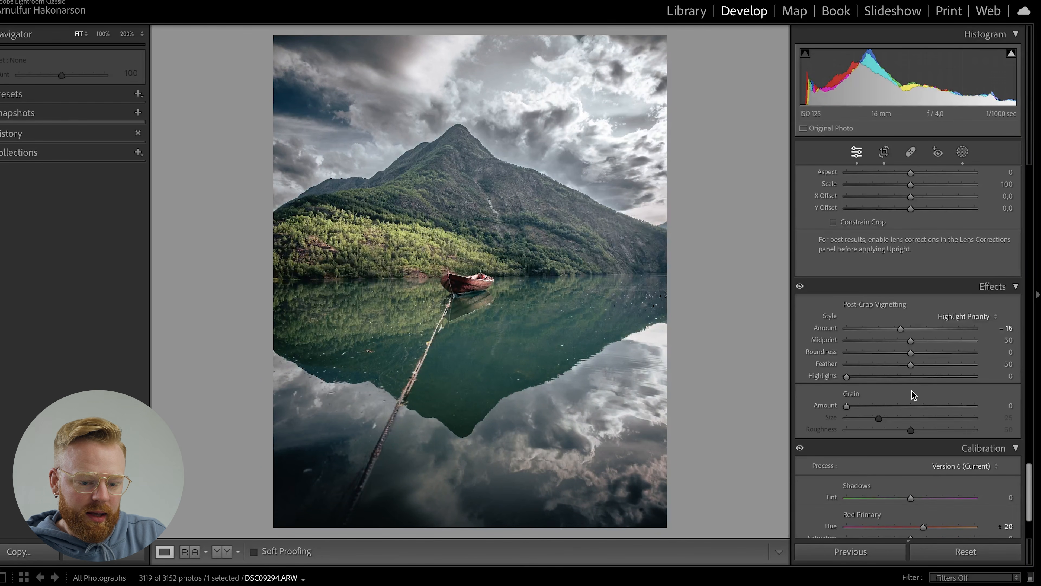
{"action": "left_click_drag", "start_coordinate": [912, 364], "coordinate": [941, 361]}
{"action": "left_click_drag", "start_coordinate": [865, 378], "coordinate": [877, 407]}
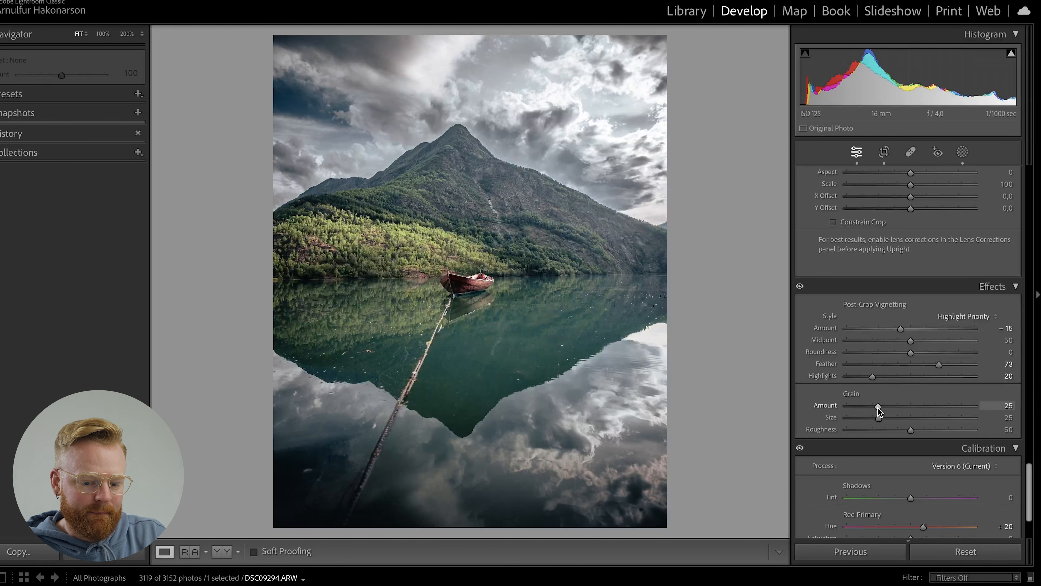
In the subject mask covering the mountain and its reflection, return Exposure to 0 and set Whites to 6.
{"action": "left_click_drag", "start_coordinate": [1028, 501], "coordinate": [1028, 195]}
{"action": "left_click", "coordinate": [962, 152]}
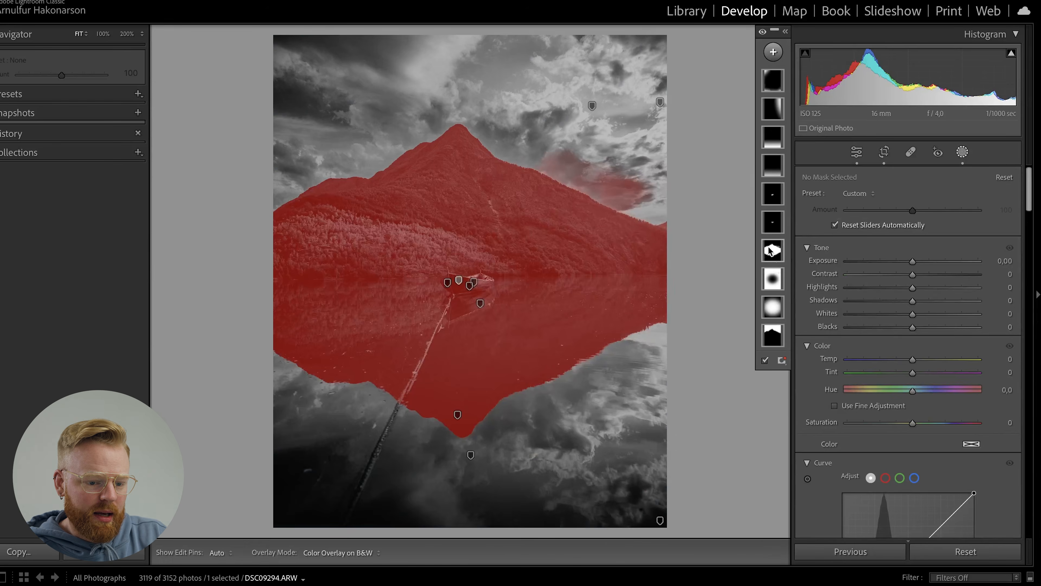
{"action": "left_click", "coordinate": [773, 250]}
{"action": "left_click_drag", "start_coordinate": [914, 278], "coordinate": [912, 279]}
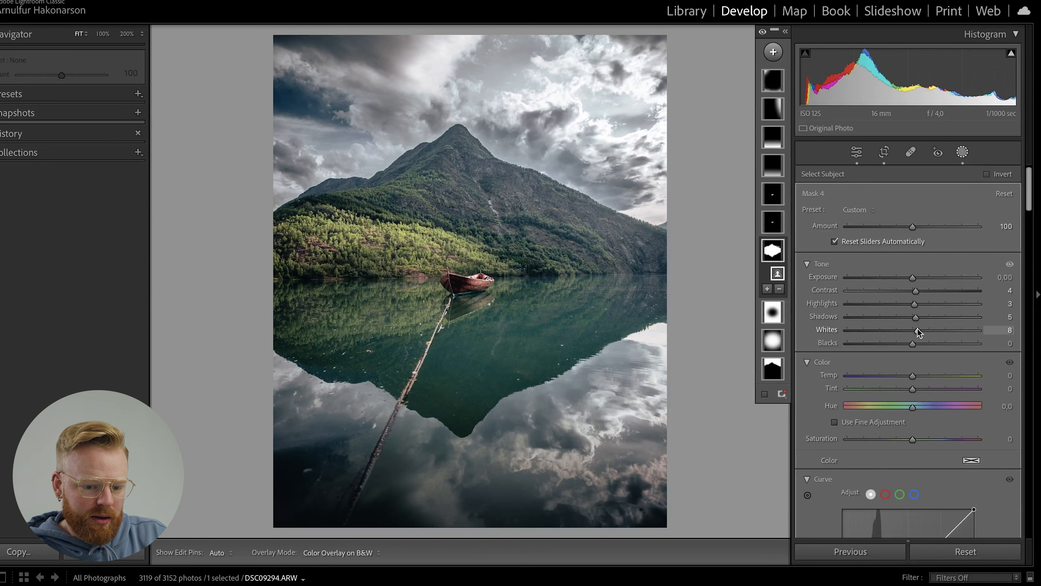
{"action": "left_click_drag", "start_coordinate": [917, 330], "coordinate": [916, 331]}
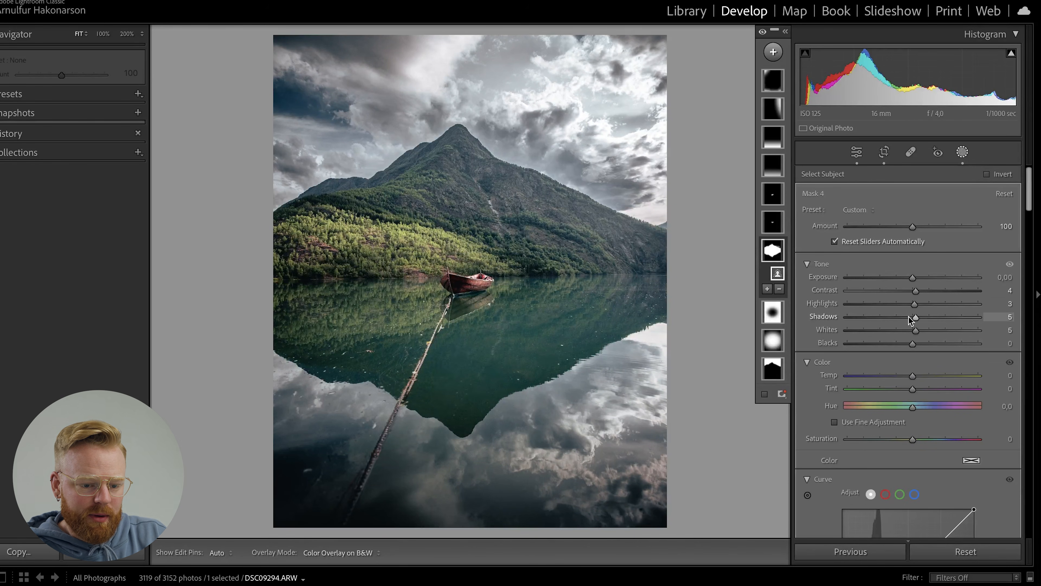
Set the Exposure of the large radial gradient mask (Mask 2) to 0.24 and return to the global edits.
{"action": "left_click", "coordinate": [773, 340]}
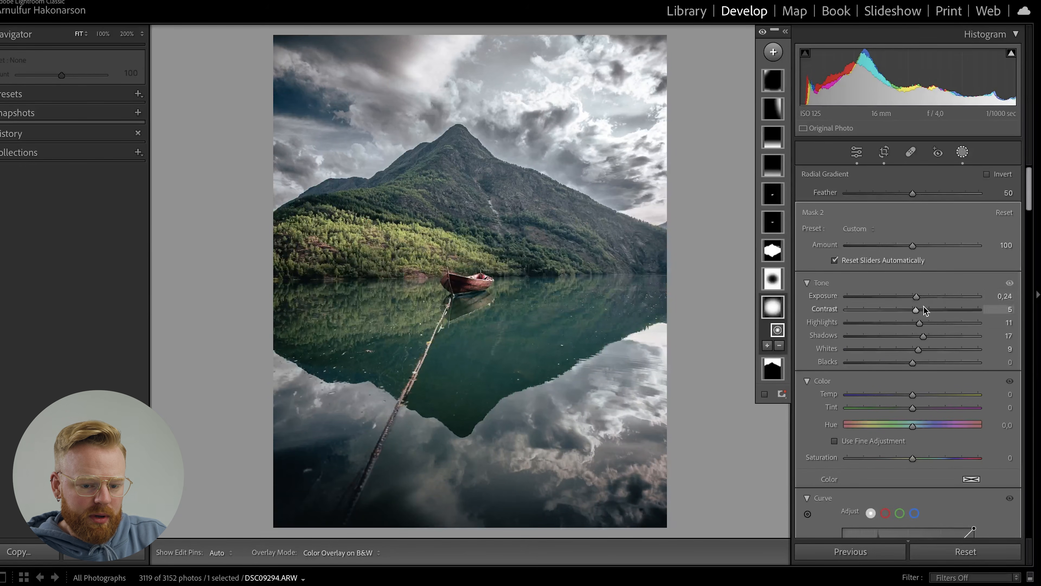
{"action": "left_click_drag", "start_coordinate": [913, 297], "coordinate": [913, 297]}
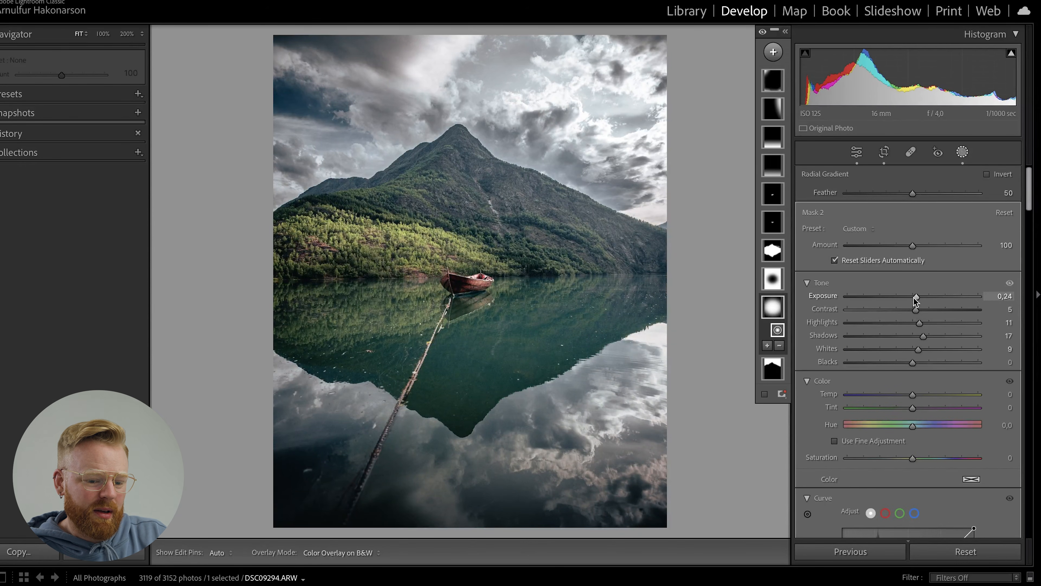
{"action": "left_click", "coordinate": [857, 152]}
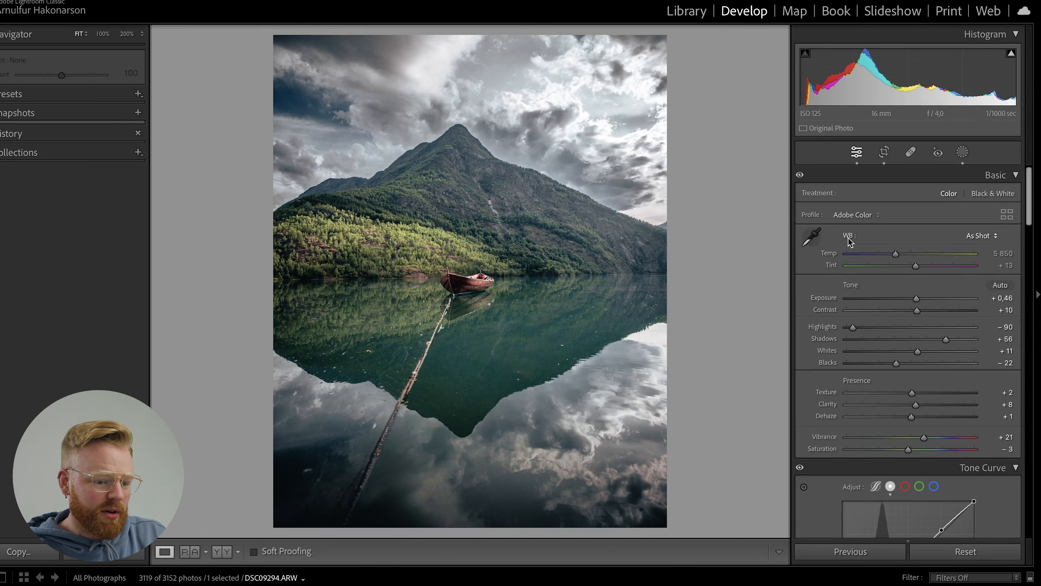
Sharpen the photo with Amount 55 and Masking 75.
{"action": "left_click_drag", "start_coordinate": [1029, 185], "coordinate": [1010, 362]}
{"action": "left_click_drag", "start_coordinate": [882, 359], "coordinate": [895, 360]}
{"action": "left_click_drag", "start_coordinate": [846, 394], "coordinate": [942, 395]}
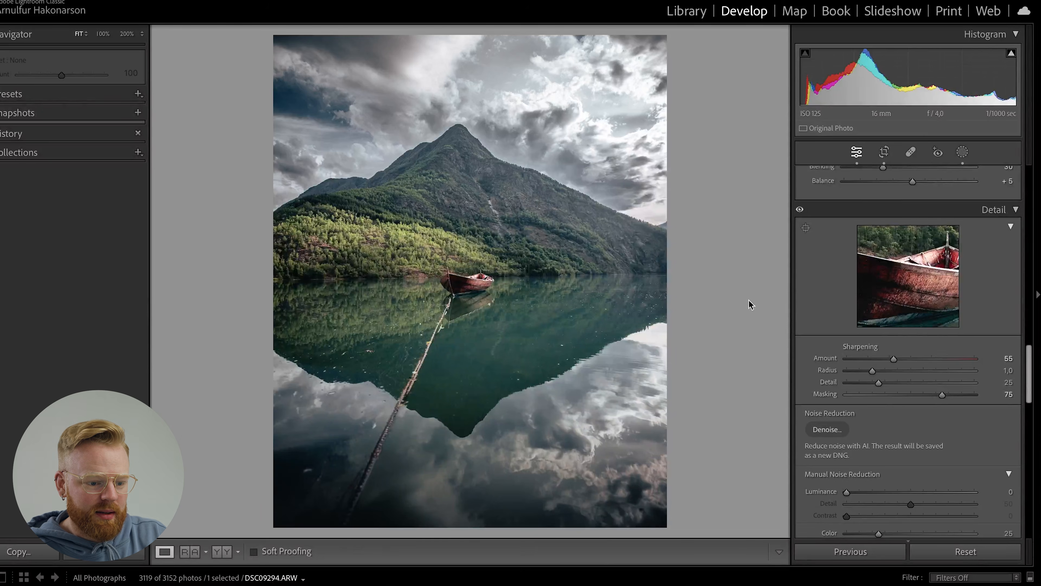
Apply AI Denoise with Amount 50, checking the forest preview, and create the enhanced DNG.
{"action": "left_click_drag", "start_coordinate": [1030, 369], "coordinate": [1030, 375]}
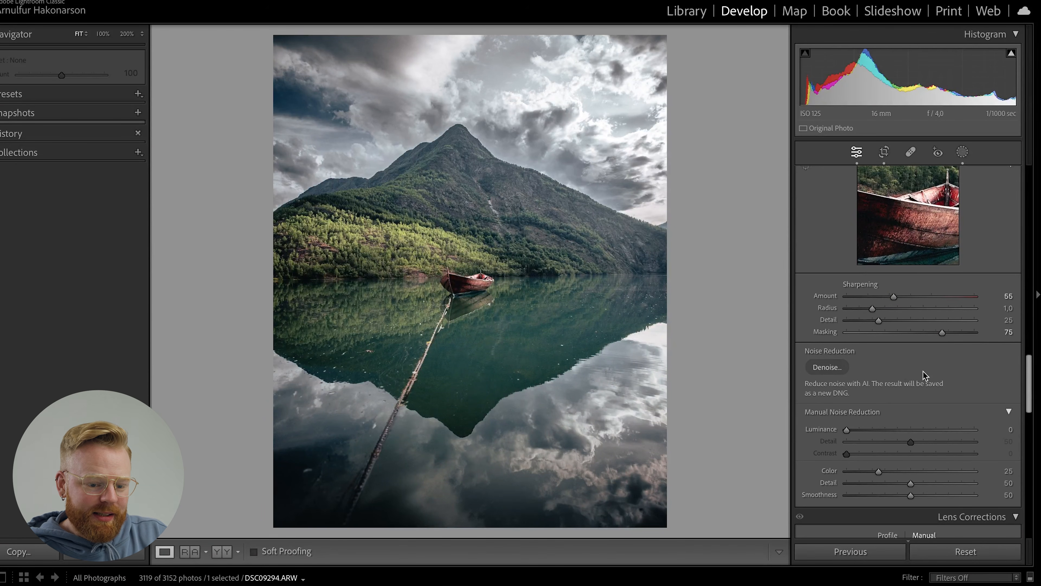
{"action": "left_click", "coordinate": [836, 368]}
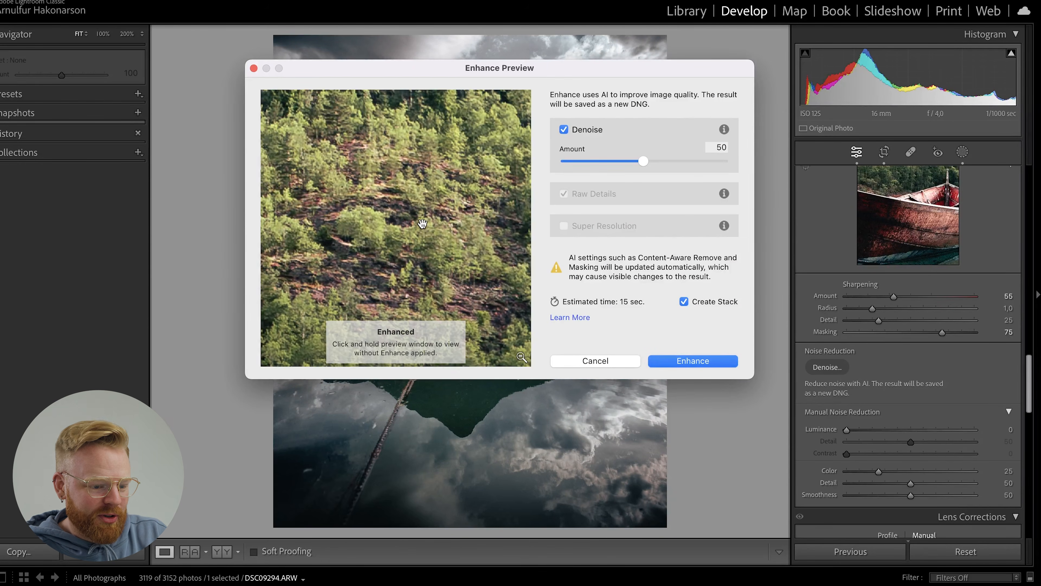
{"action": "left_click_drag", "start_coordinate": [375, 231], "coordinate": [395, 235]}
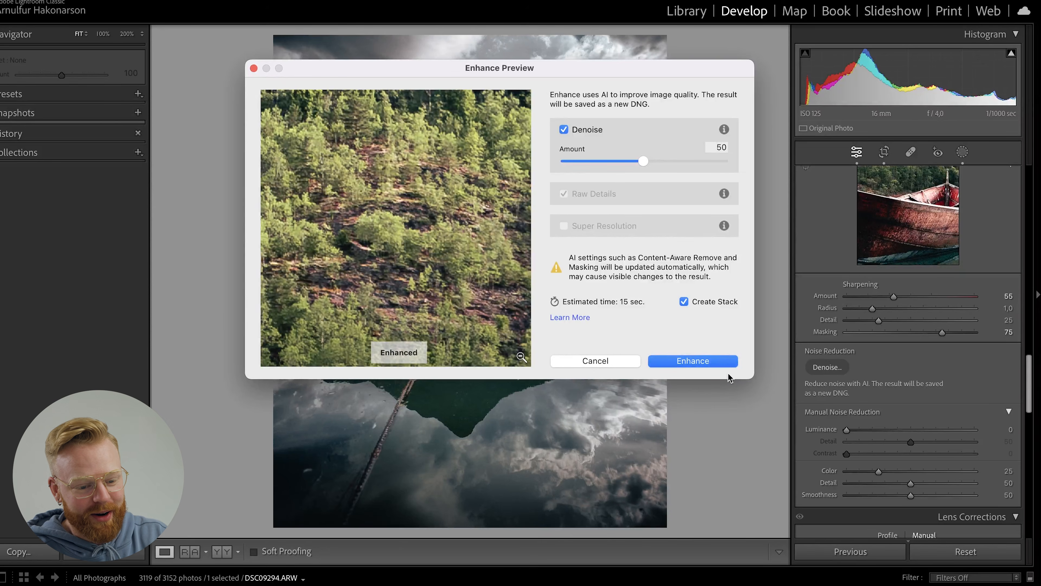
{"action": "left_click", "coordinate": [693, 361]}
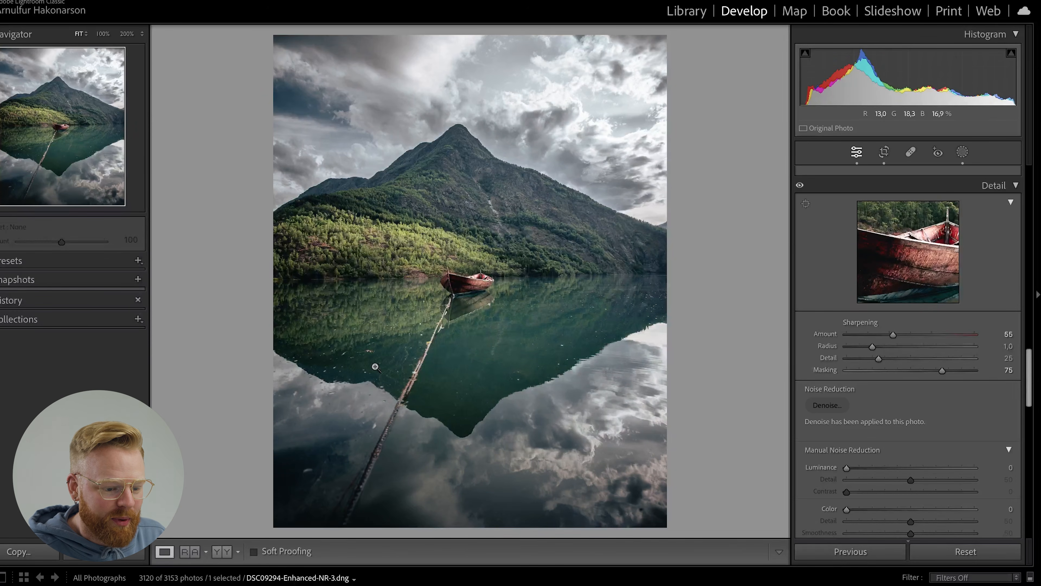
Activate the Remove tool with brush size 33 and view the specks on the dark lake water at 300% zoom.
{"action": "left_click", "coordinate": [551, 344]}
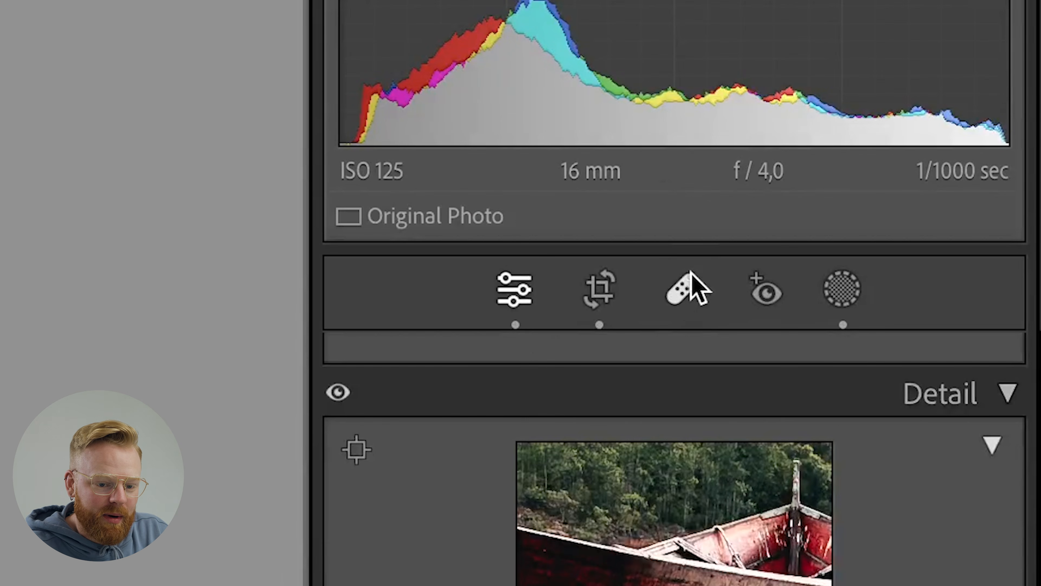
{"action": "left_click", "coordinate": [689, 295]}
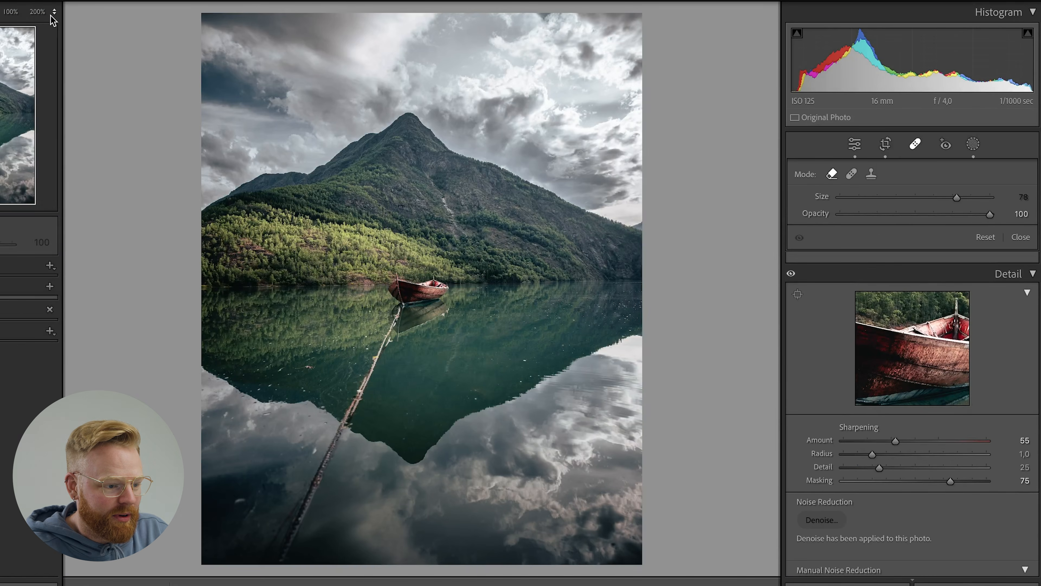
{"action": "left_click", "coordinate": [45, 12]}
{"action": "left_click", "coordinate": [51, 143]}
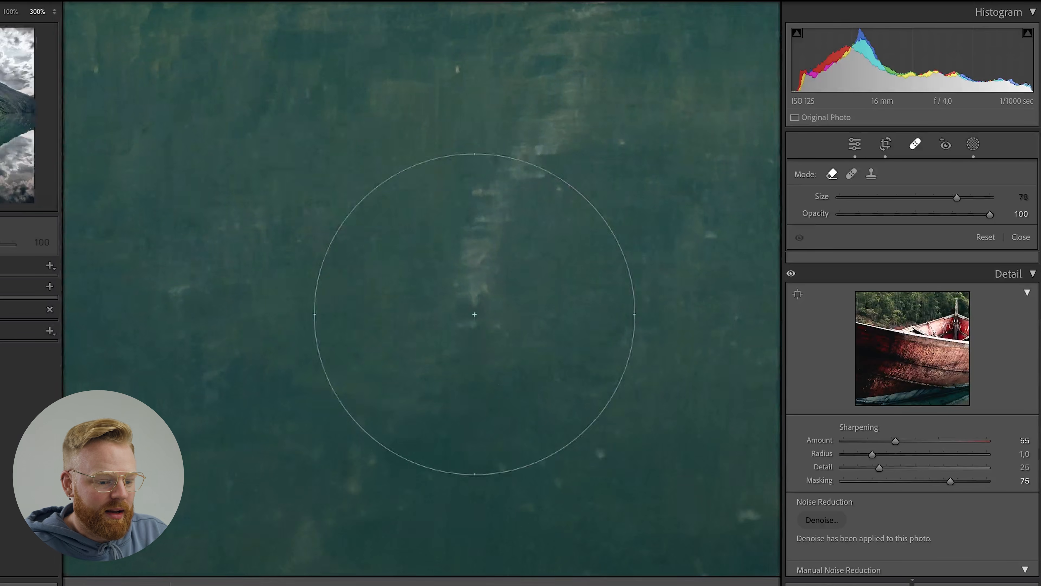
{"action": "left_click_drag", "start_coordinate": [955, 197], "coordinate": [920, 197]}
{"action": "left_click_drag", "start_coordinate": [627, 200], "coordinate": [12, 295]}
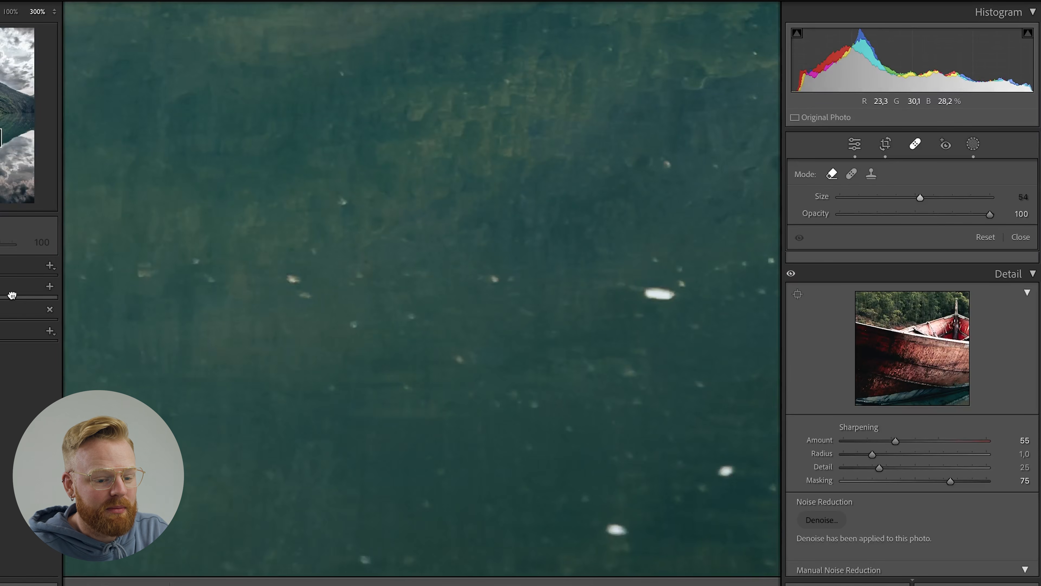
{"action": "left_click_drag", "start_coordinate": [533, 276], "coordinate": [274, 195]}
{"action": "scroll", "coordinate": [395, 202], "scroll_direction": "down", "scroll_amount": 1}
{"action": "scroll", "coordinate": [394, 202], "scroll_direction": "down", "scroll_amount": 5}
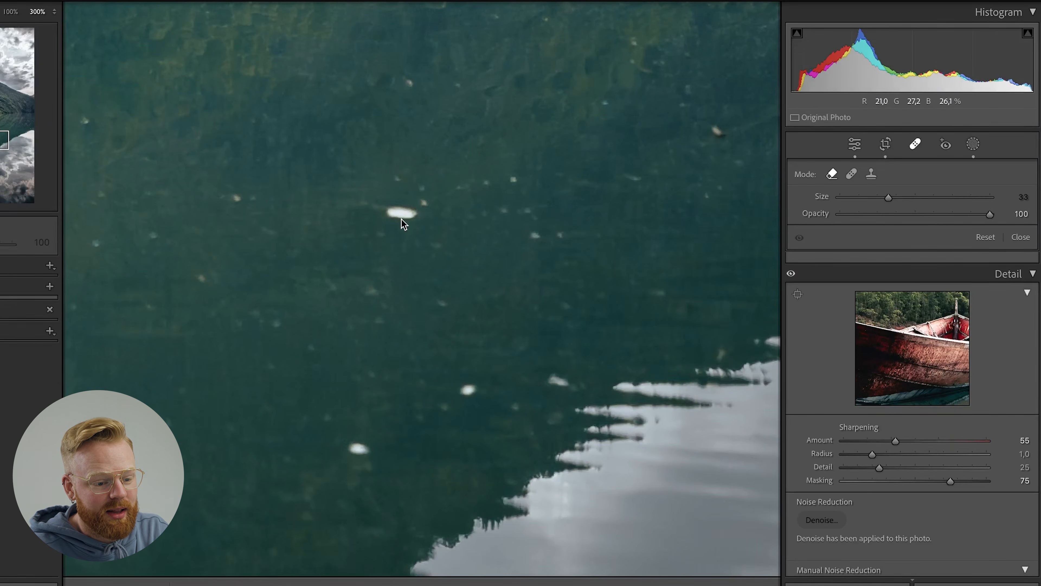
Remove the three brightest white specks from the dark green water beside the cloud reflection.
{"action": "left_click", "coordinate": [403, 217]}
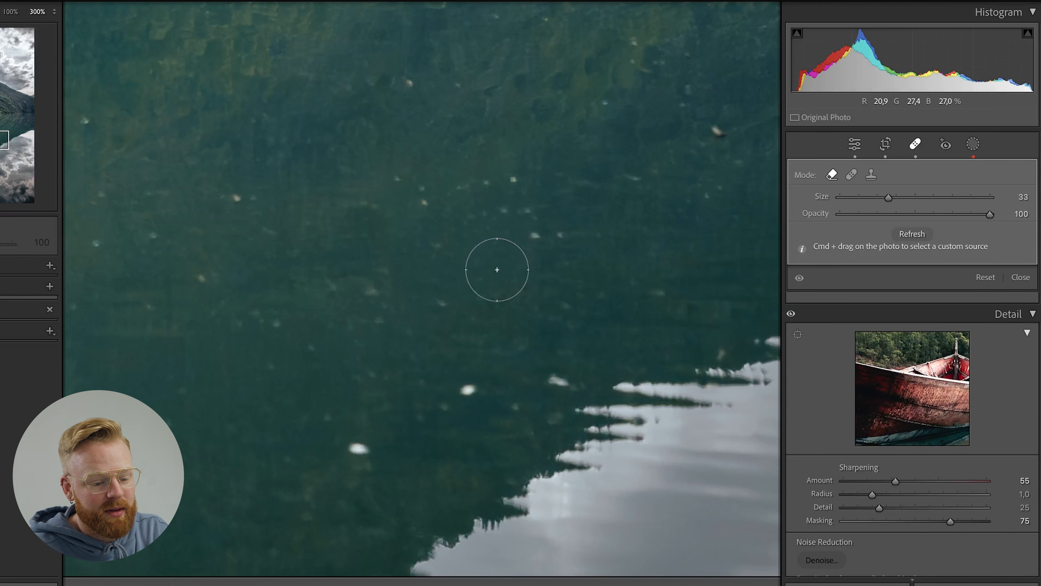
{"action": "scroll", "coordinate": [475, 400], "scroll_direction": "down", "scroll_amount": 1}
{"action": "left_click", "coordinate": [460, 390]}
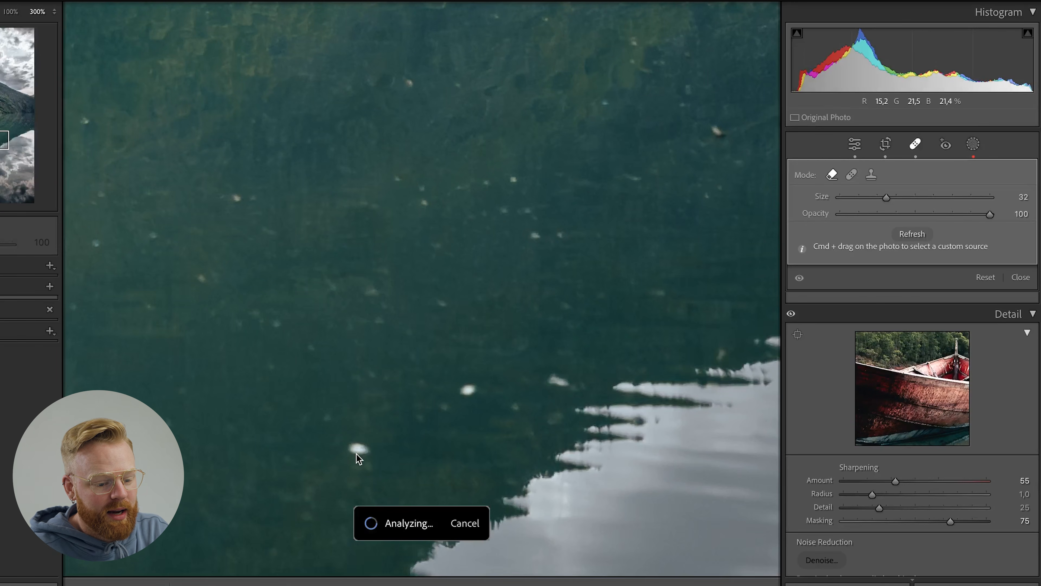
{"action": "left_click", "coordinate": [356, 455]}
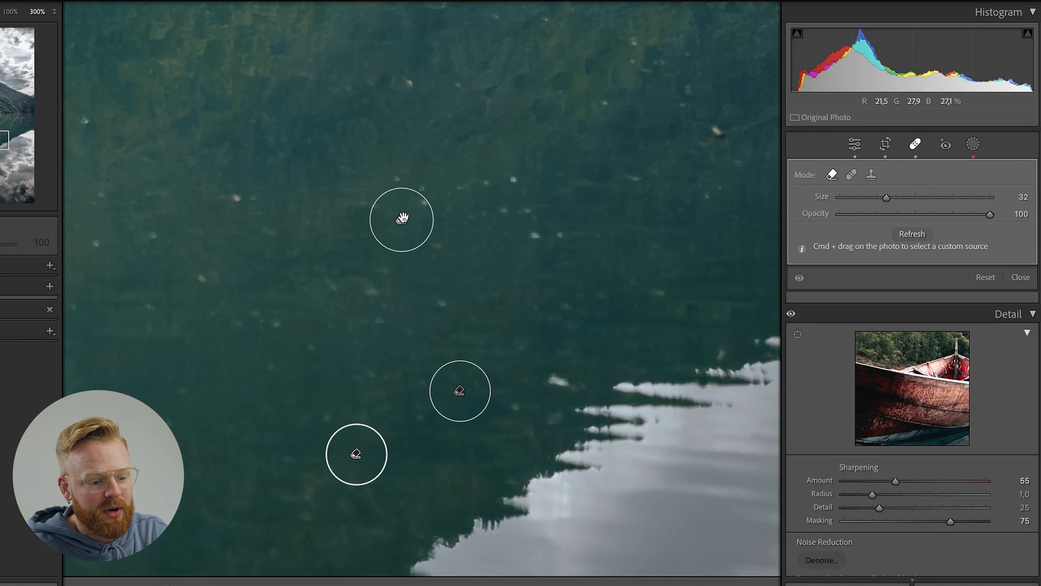
{"action": "key", "text": "h"}
Reduce the removal brush size to 13 and remove two small white specks near the reflected shoreline.
{"action": "left_click_drag", "start_coordinate": [584, 185], "coordinate": [221, 328]}
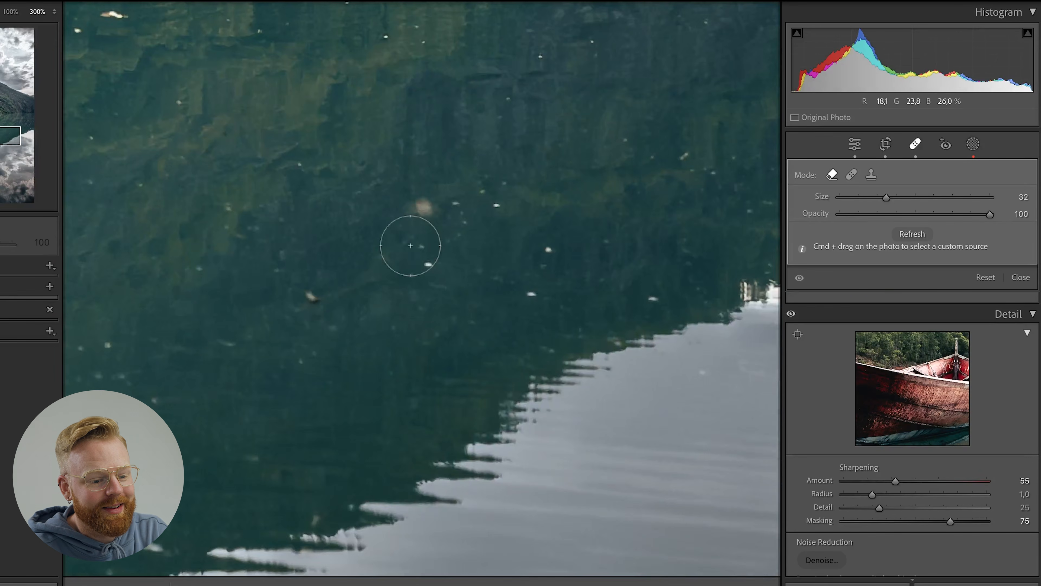
{"action": "scroll", "coordinate": [426, 258], "scroll_direction": "down", "scroll_amount": 10}
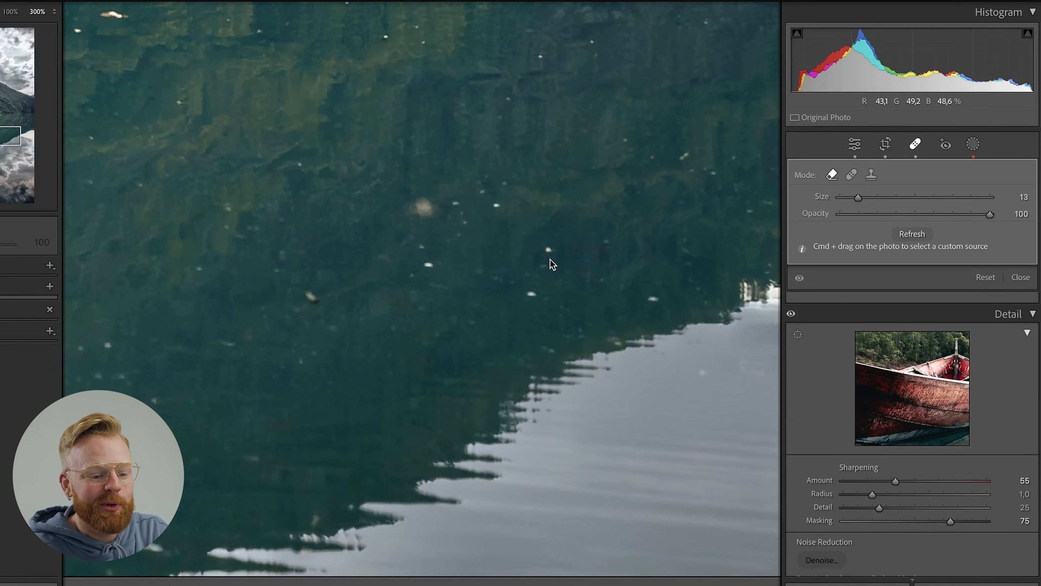
{"action": "left_click", "coordinate": [549, 253]}
{"action": "left_click", "coordinate": [532, 295]}
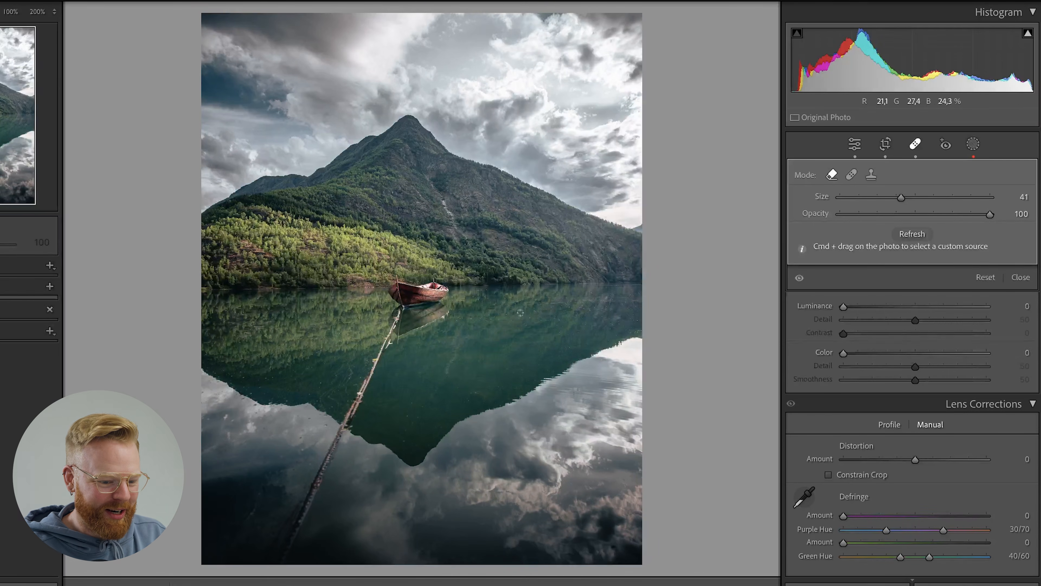
Compare the photo with and without the spot removals, and close the Remove tool.
{"action": "left_click", "coordinate": [798, 281]}
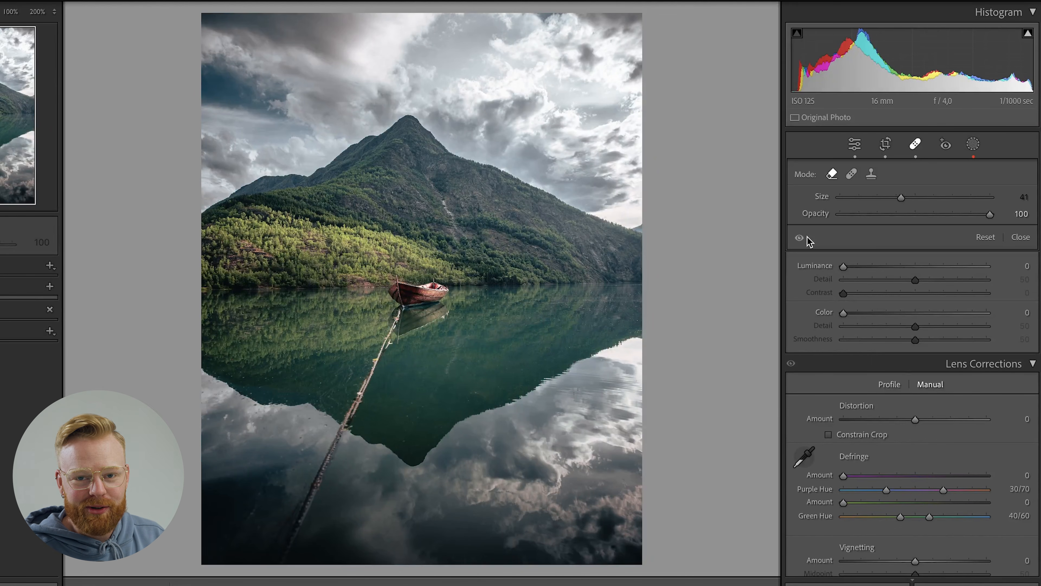
{"action": "key", "text": "q"}
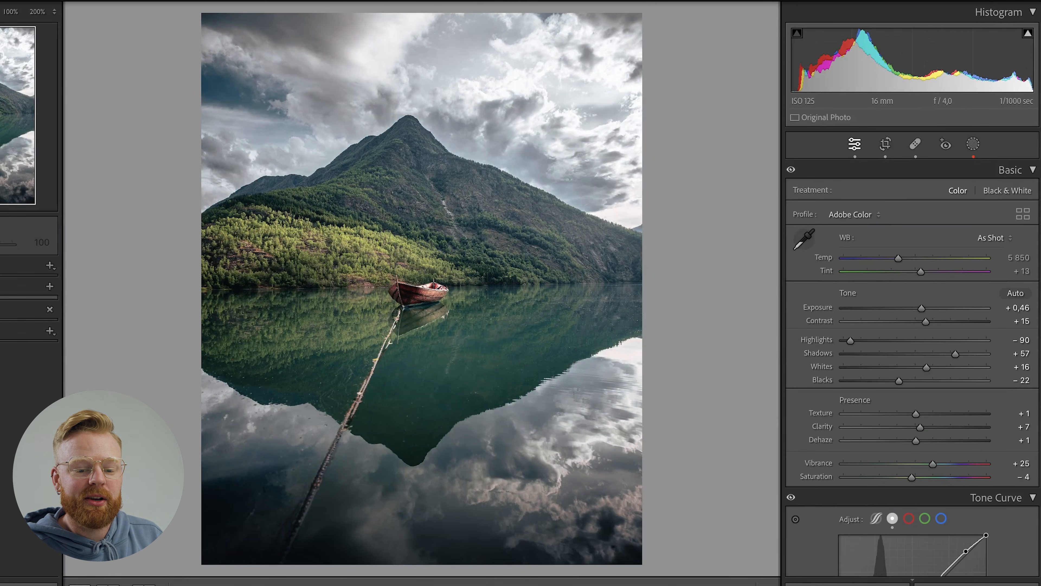
{"action": "scroll", "coordinate": [912, 368], "scroll_direction": "down", "scroll_amount": 12}
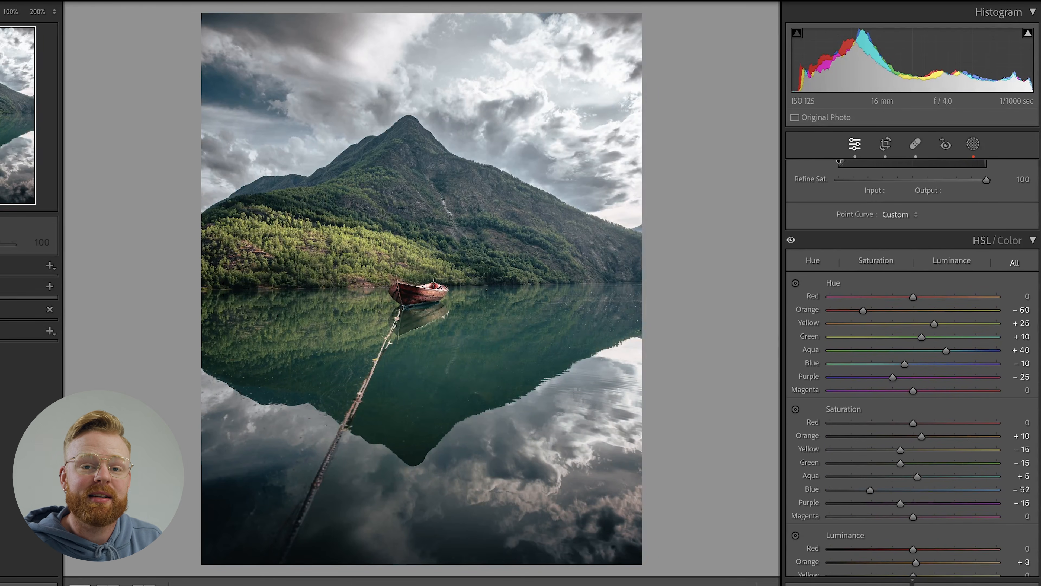
{"action": "scroll", "coordinate": [912, 368], "scroll_direction": "up", "scroll_amount": 1}
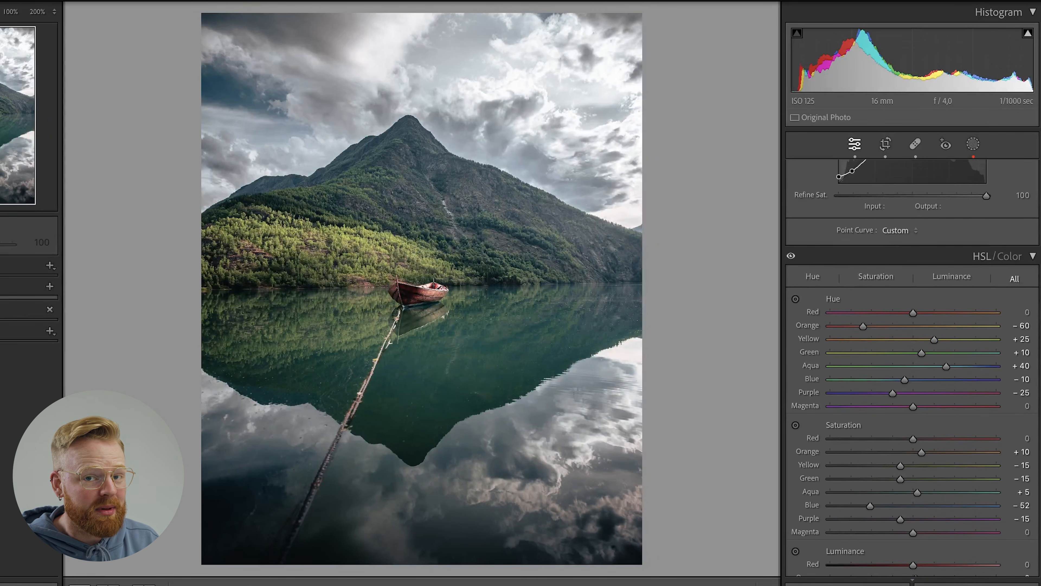
{"action": "scroll", "coordinate": [912, 368], "scroll_direction": "down", "scroll_amount": 1}
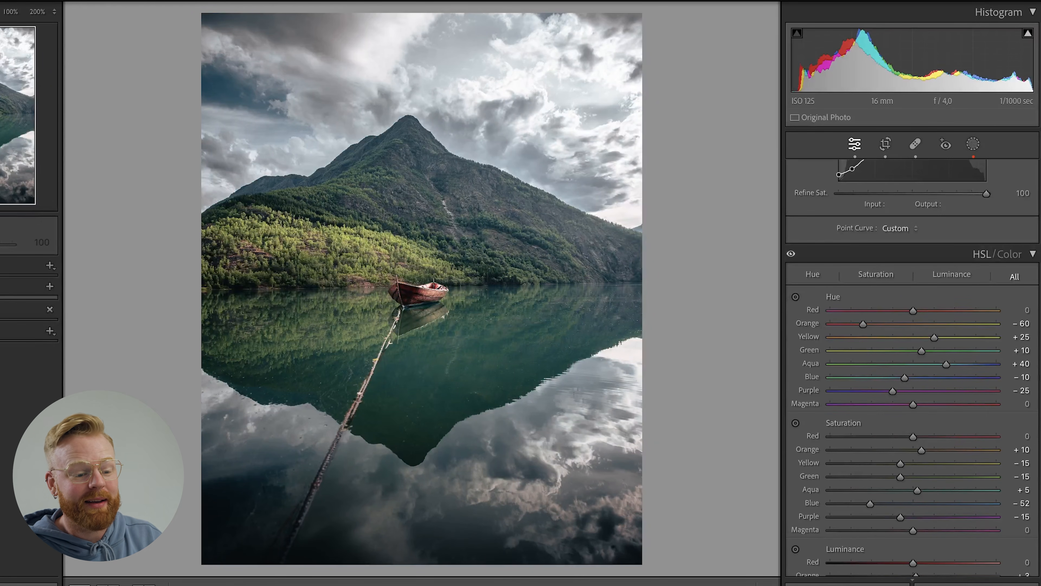
{"action": "scroll", "coordinate": [912, 368], "scroll_direction": "down", "scroll_amount": 1}
{"action": "scroll", "coordinate": [912, 368], "scroll_direction": "down", "scroll_amount": 2}
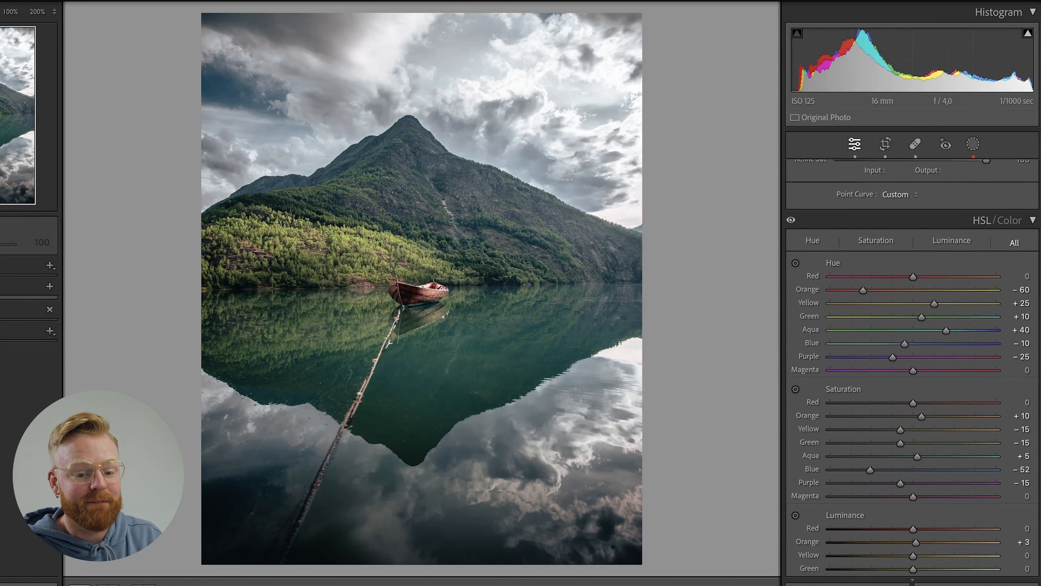